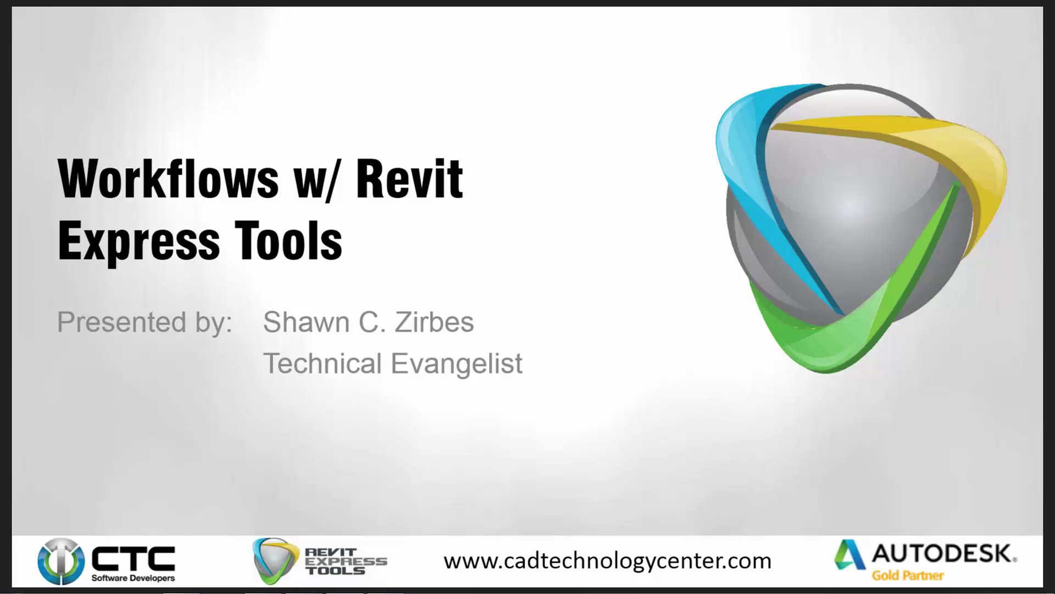
Advance from the Workflows w/ Revit Express Tools title slide to 'The Issue' slide.
key(Right)
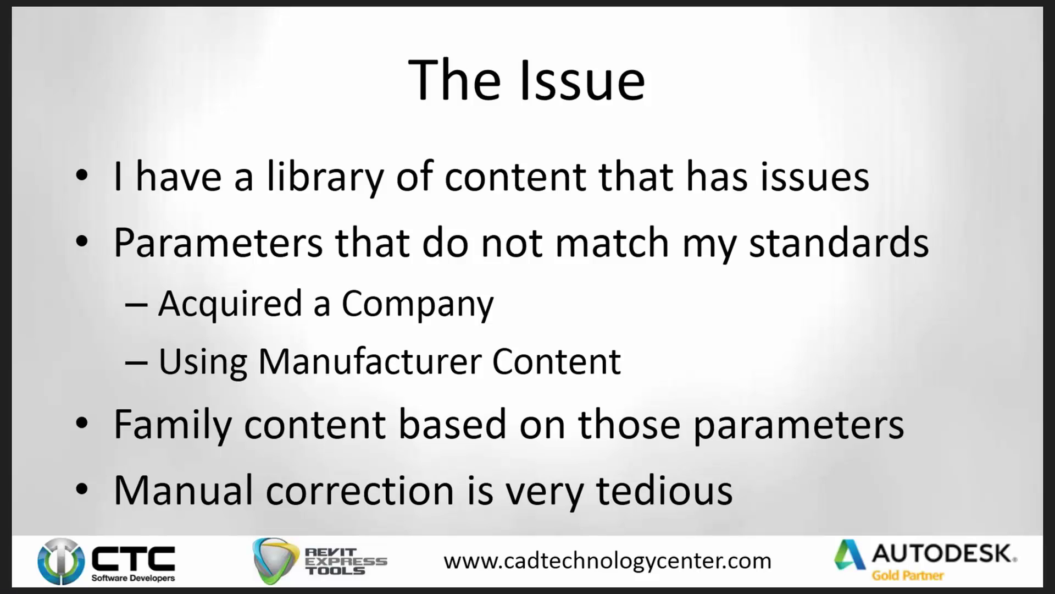
Advance past 'The Issue' slide to the Demonstration slide.
key(Right)
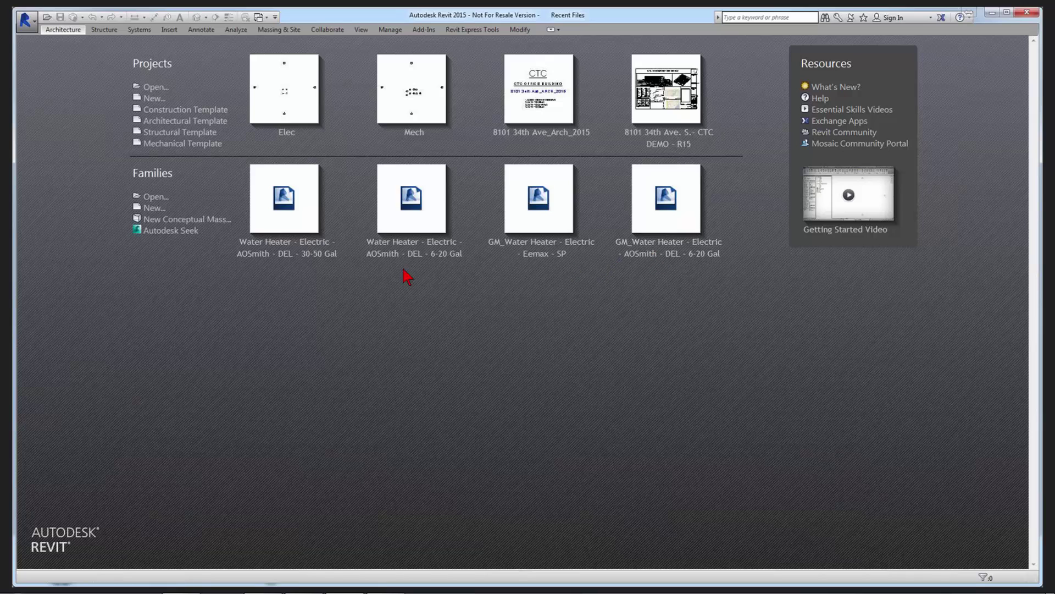
Open the 30-50 Gal water heater family and review its GM_PHASE parameter in Family Types.
click(288, 226)
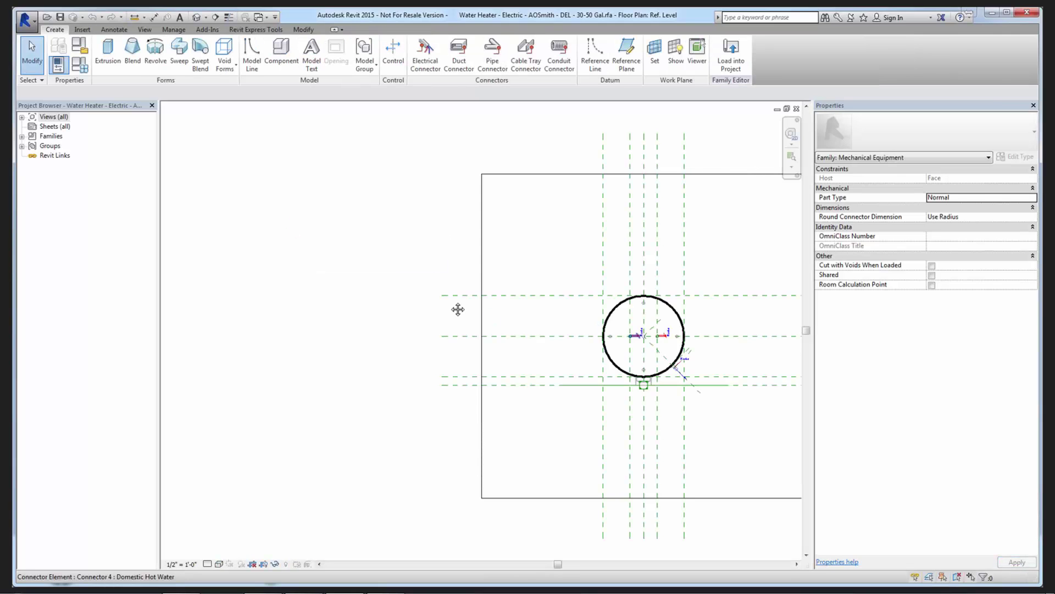
click(80, 69)
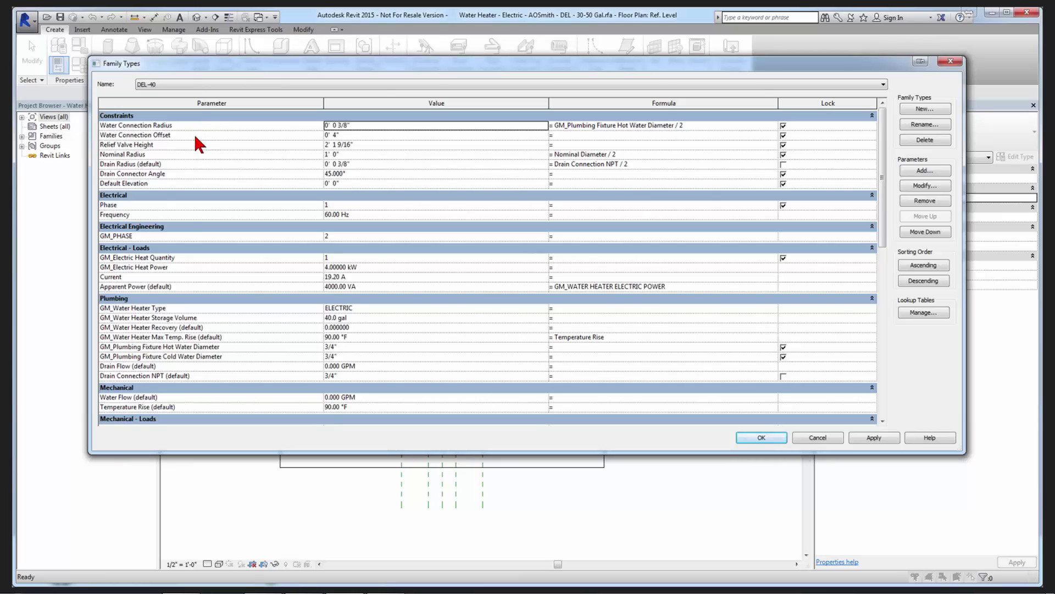
click(128, 236)
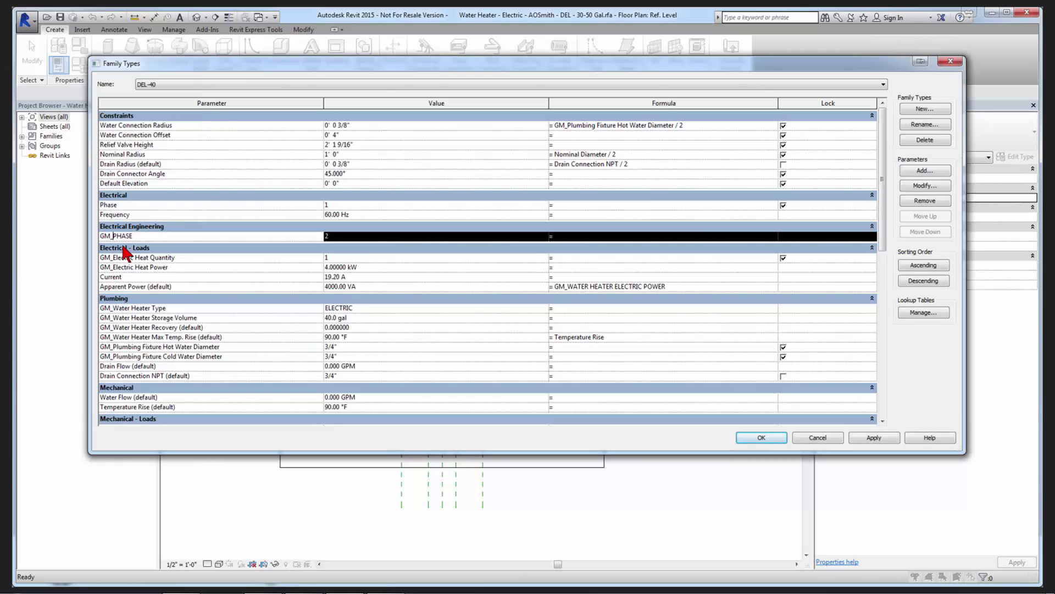
drag(130, 237, 100, 237)
Select the Phase parameter and open its properties to make it a shared parameter.
click(178, 338)
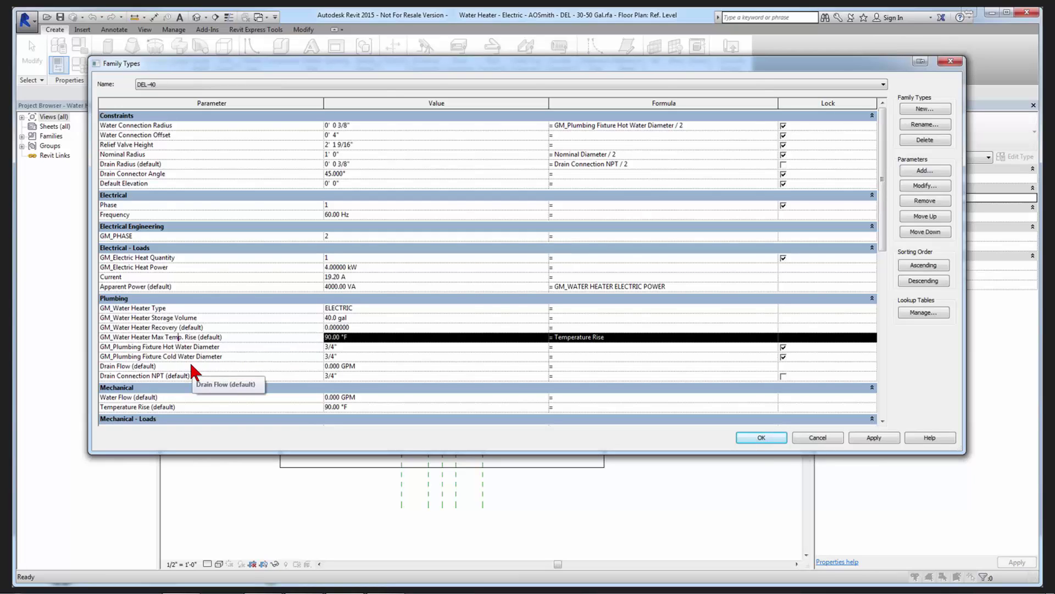
click(152, 205)
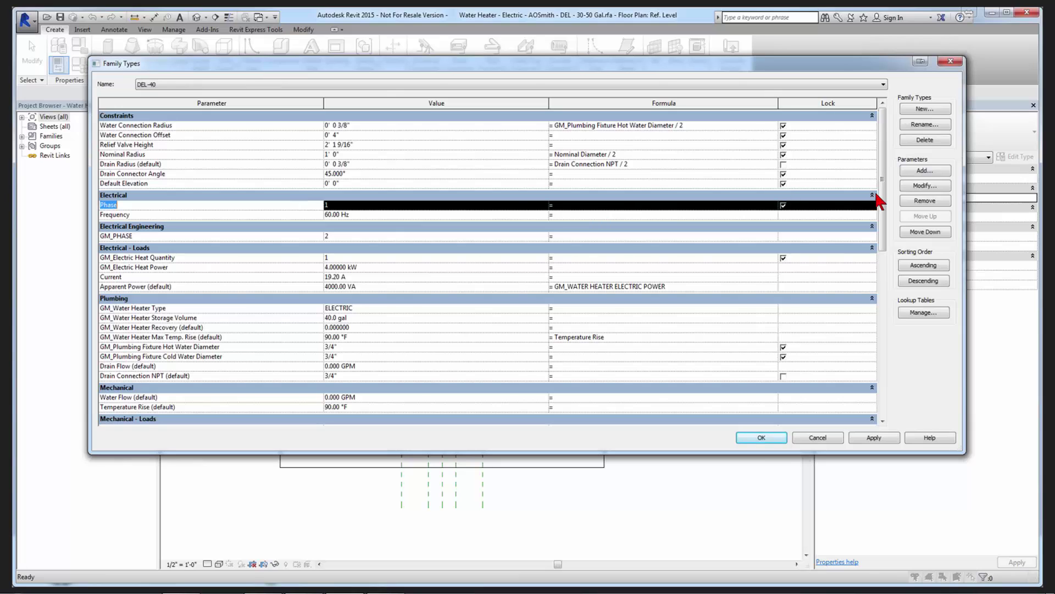
click(922, 187)
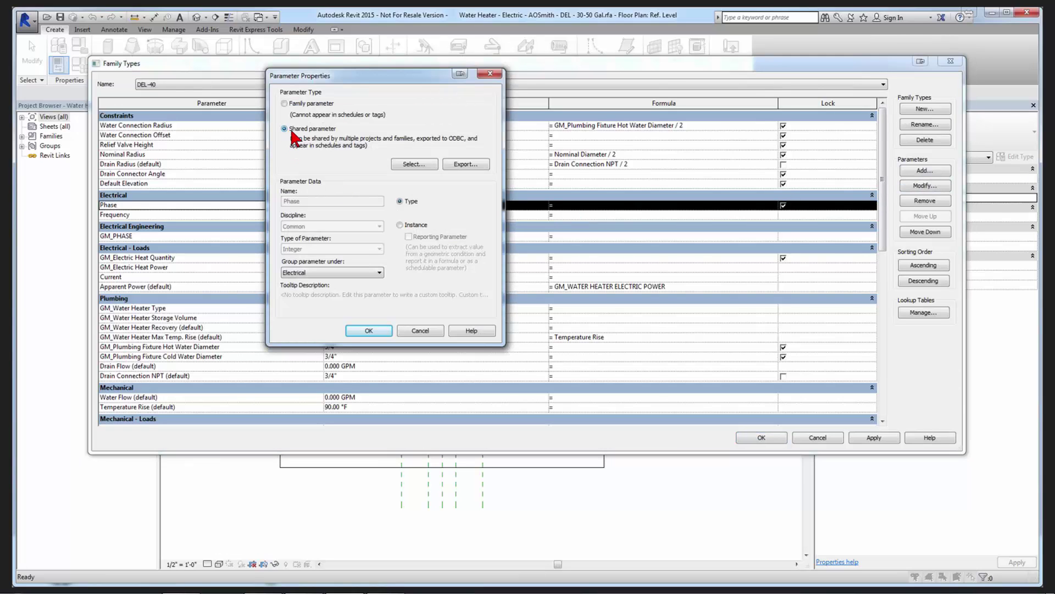
Inspect the loaded shared parameter file's full path, then cancel all dialogs leaving Phase unchanged.
click(410, 166)
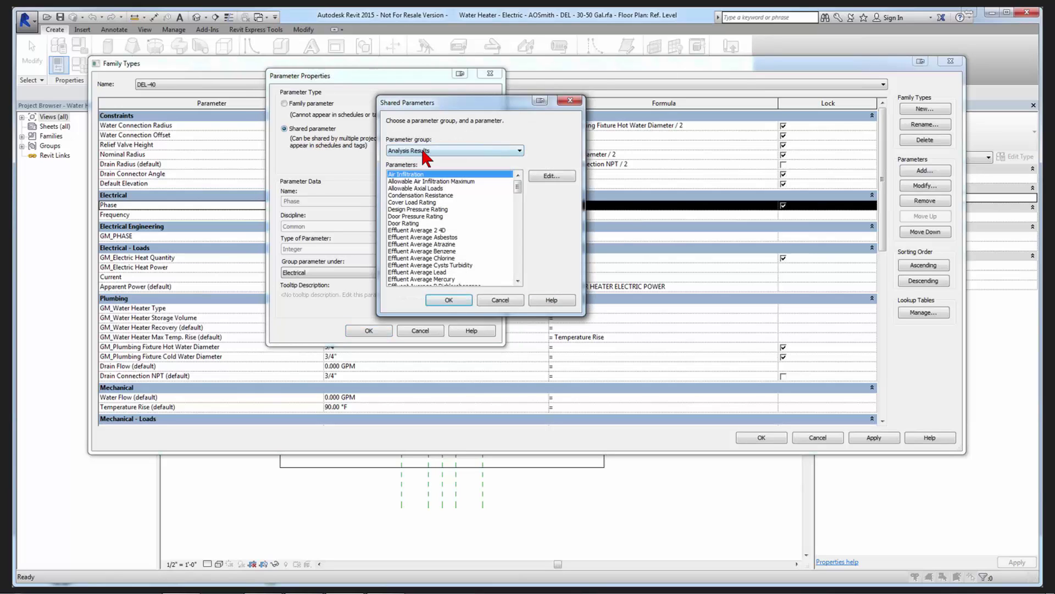
click(423, 151)
click(424, 157)
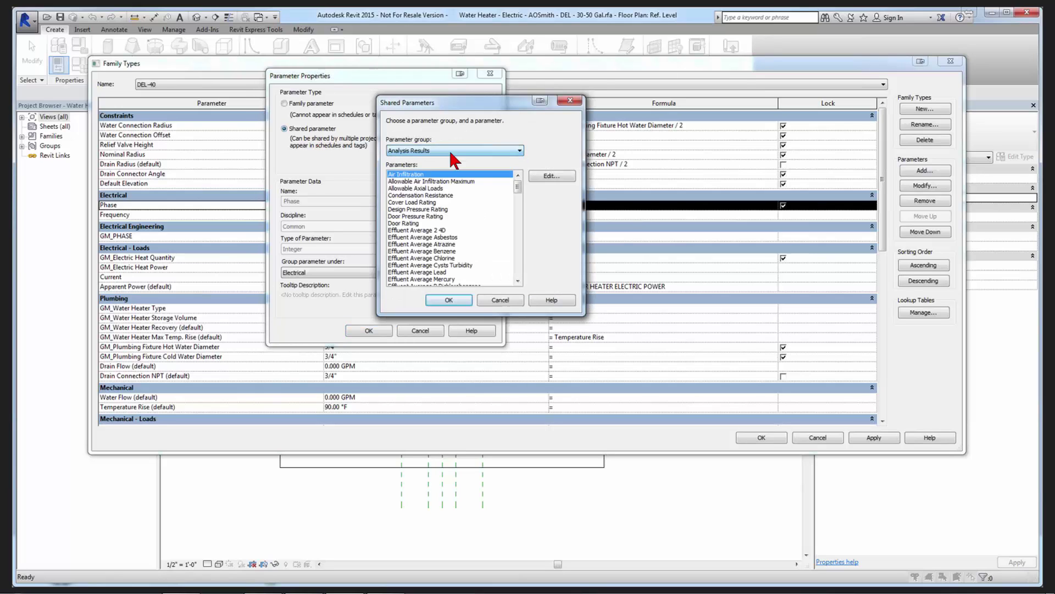
click(551, 174)
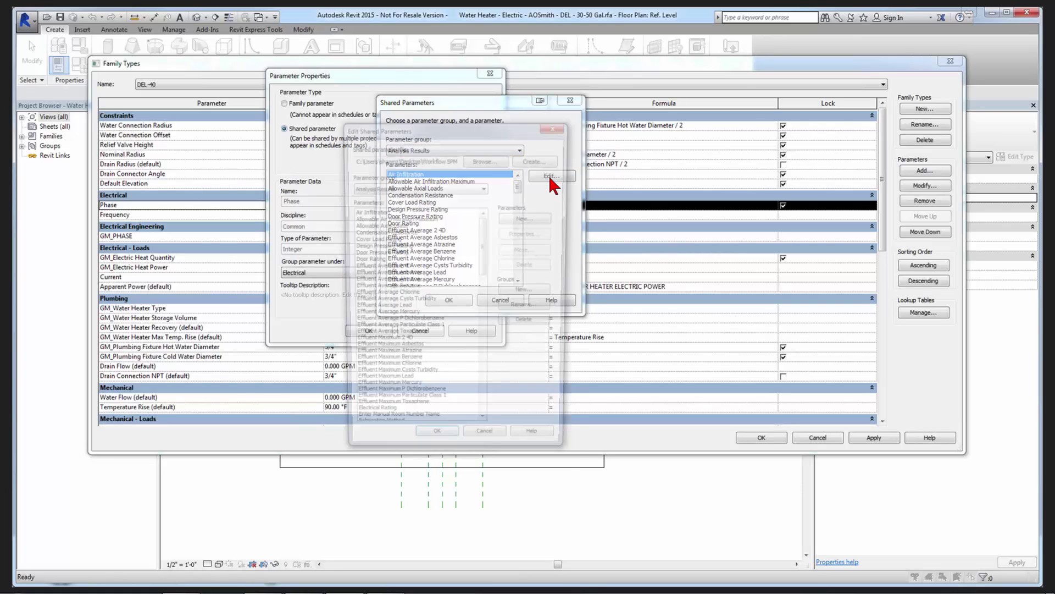
drag(421, 160, 389, 162)
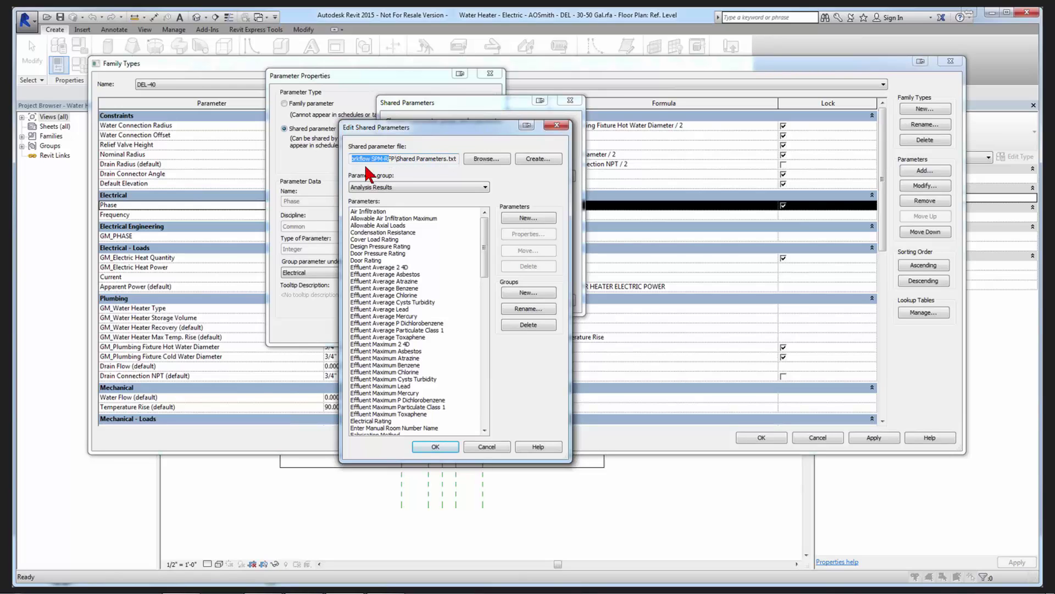
click(487, 447)
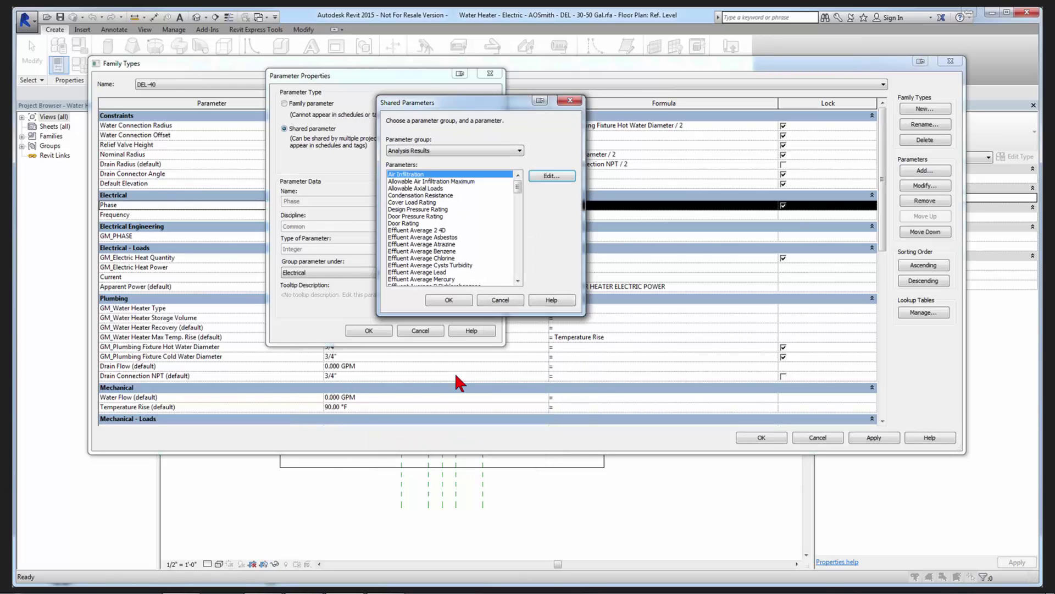
click(510, 308)
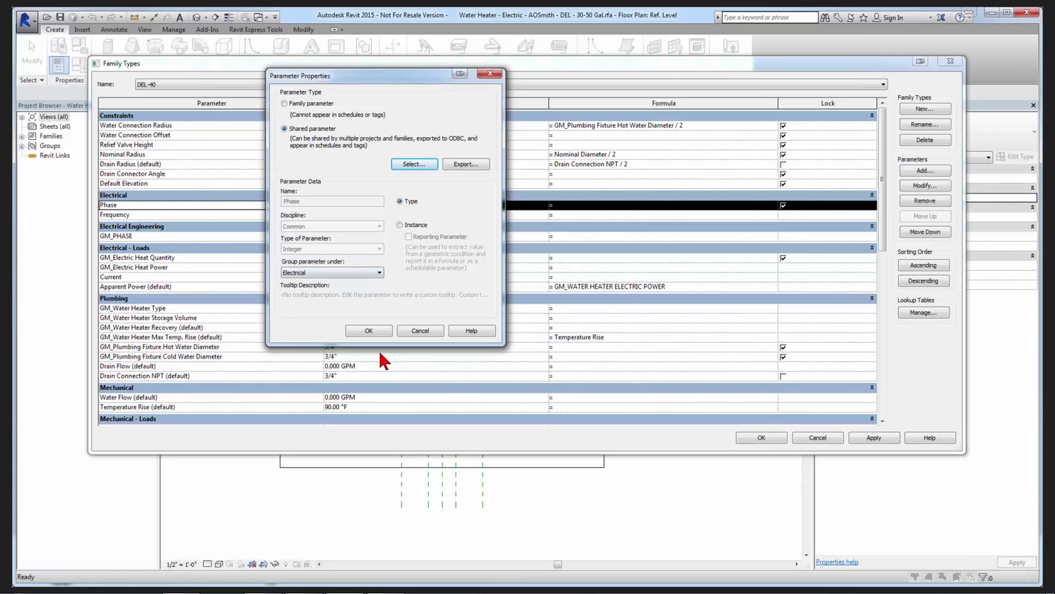
click(420, 331)
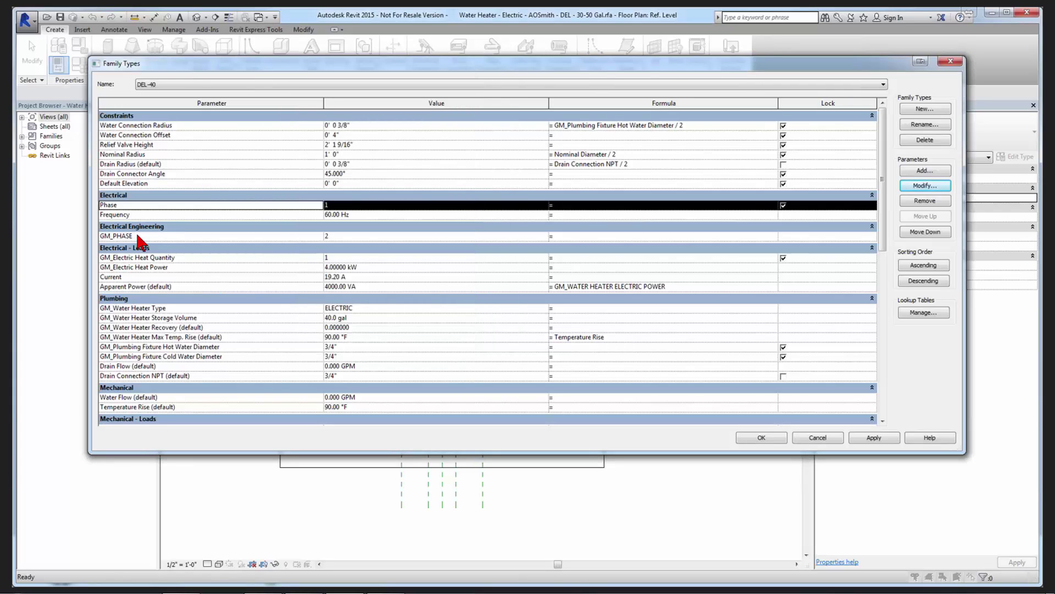
click(138, 236)
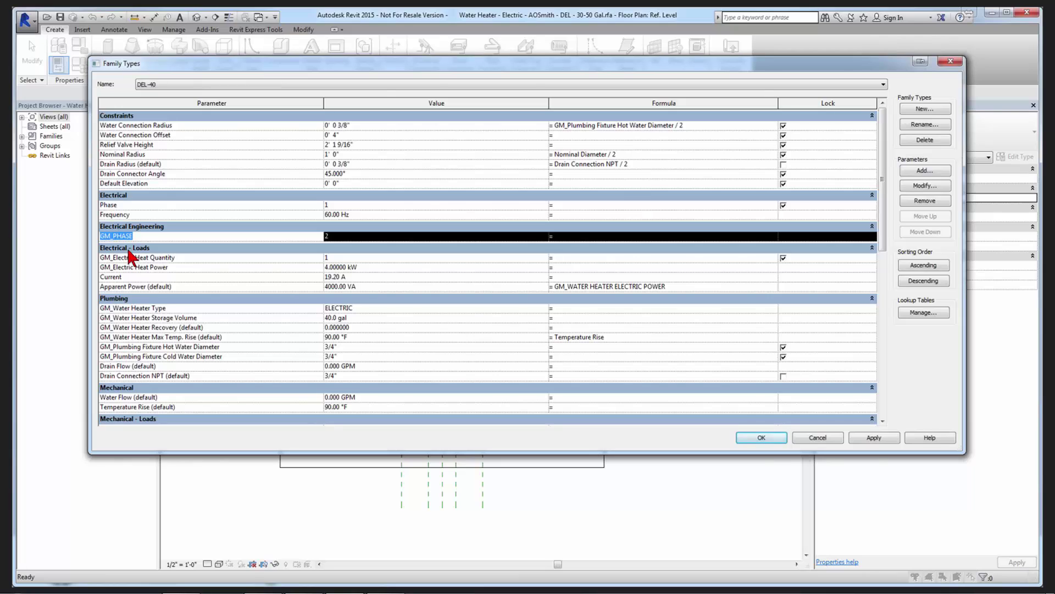
click(133, 287)
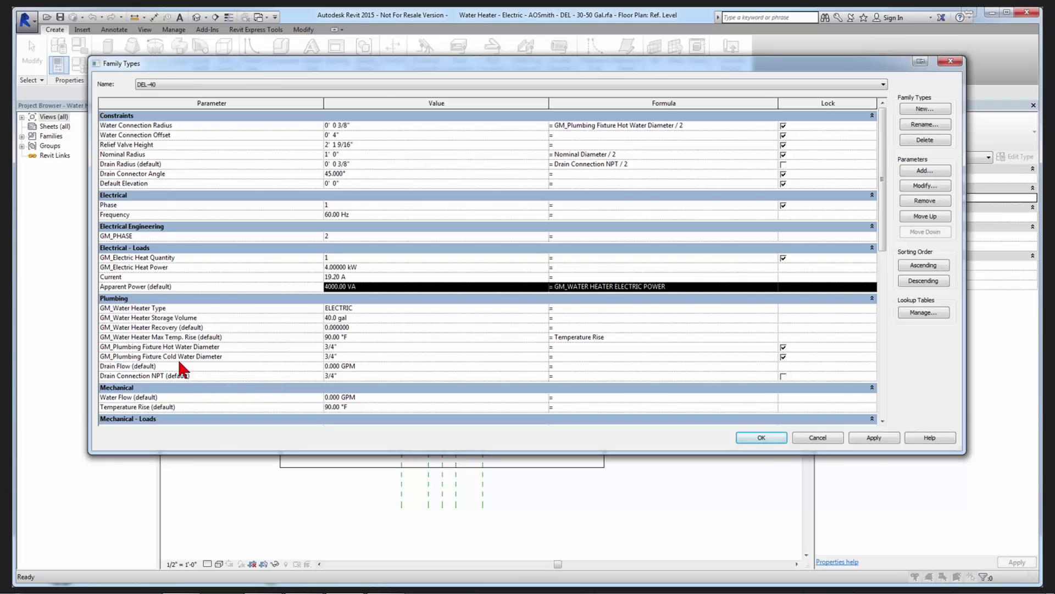
click(187, 318)
scroll(187, 320, down, 5)
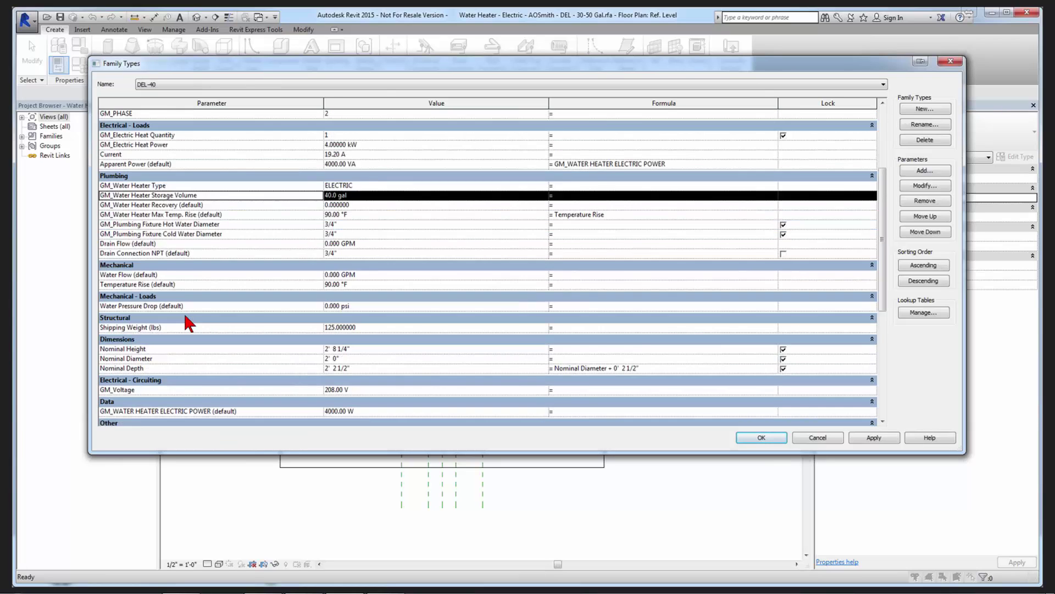
scroll(186, 319, down, 1)
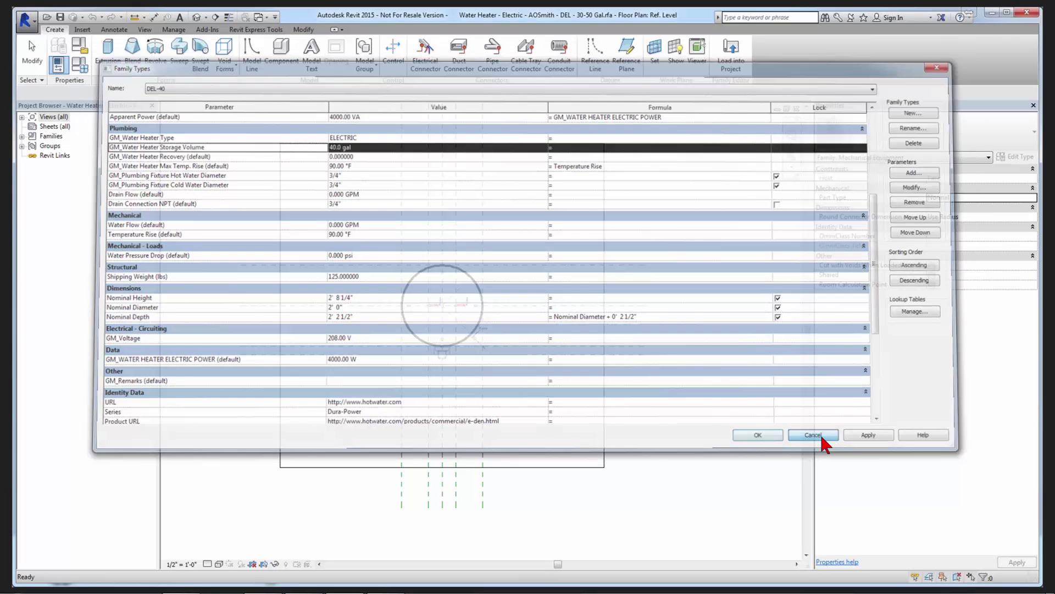
Discard the Family Types changes and load GM Shared Parameters.txt as the shared parameter file.
click(818, 437)
click(174, 29)
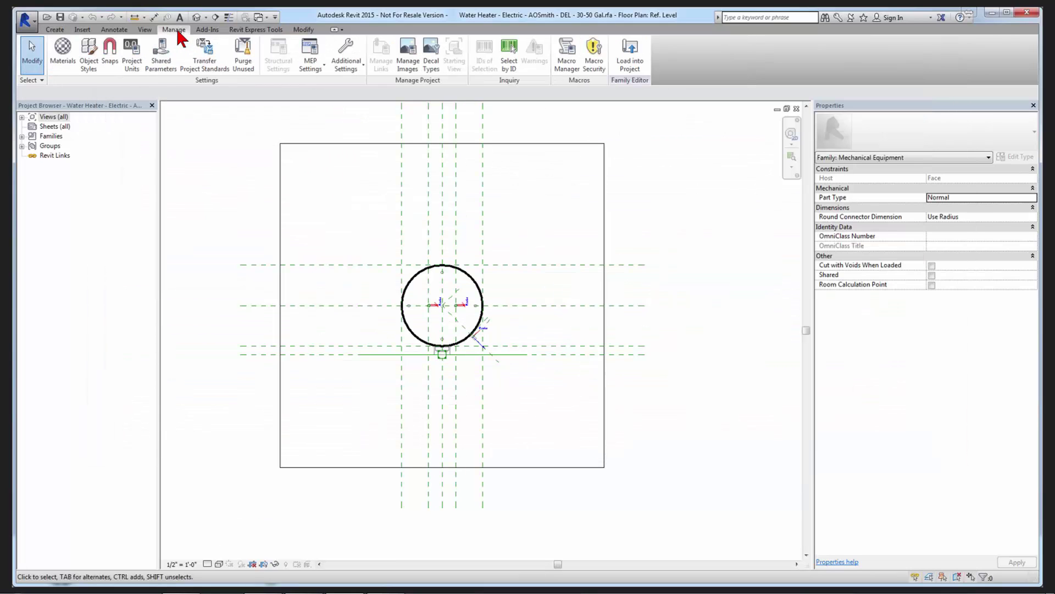
click(161, 64)
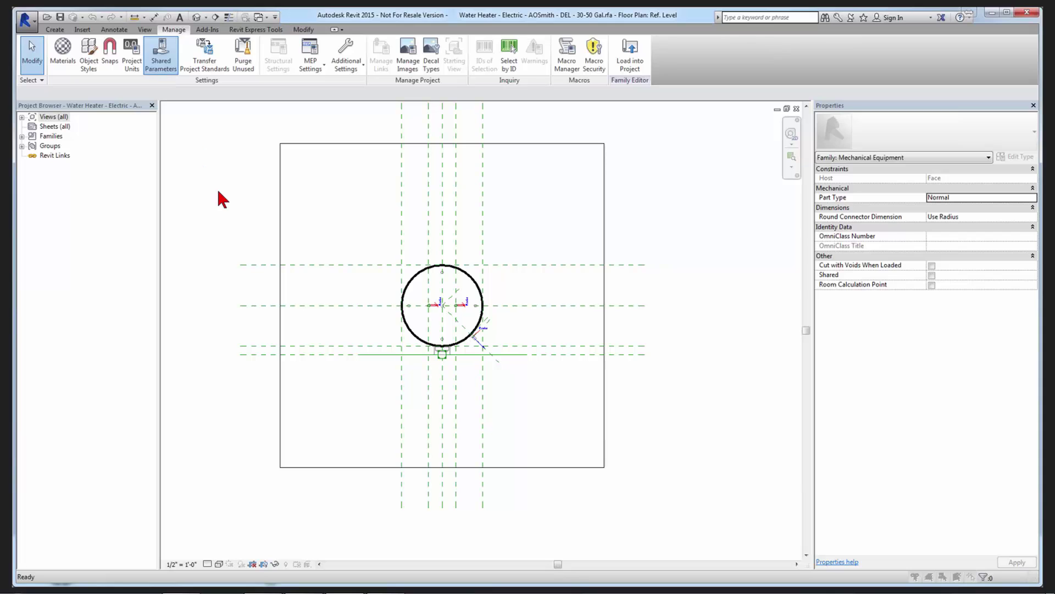
click(493, 158)
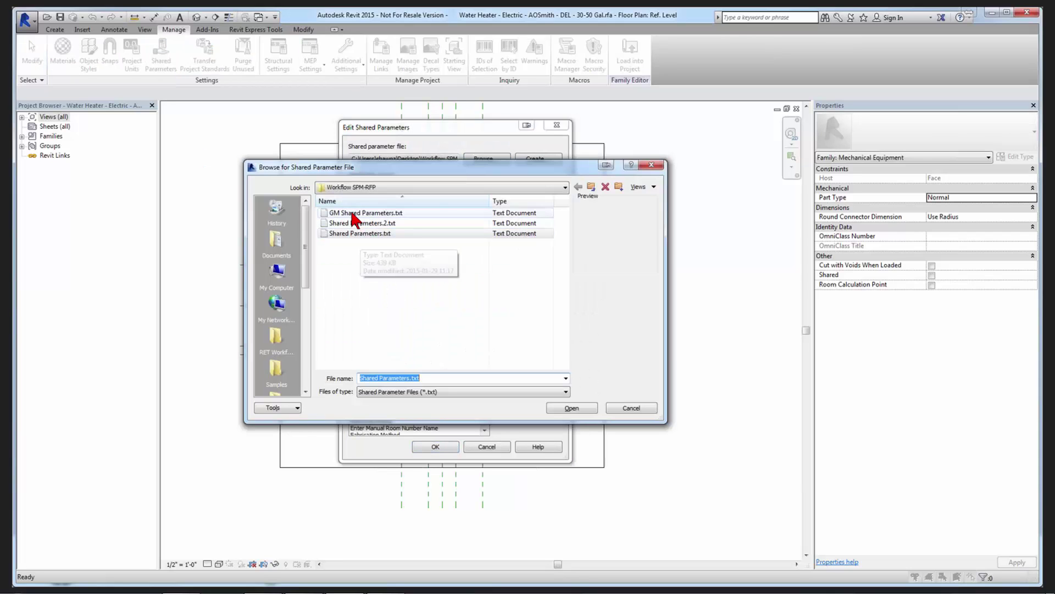
click(363, 214)
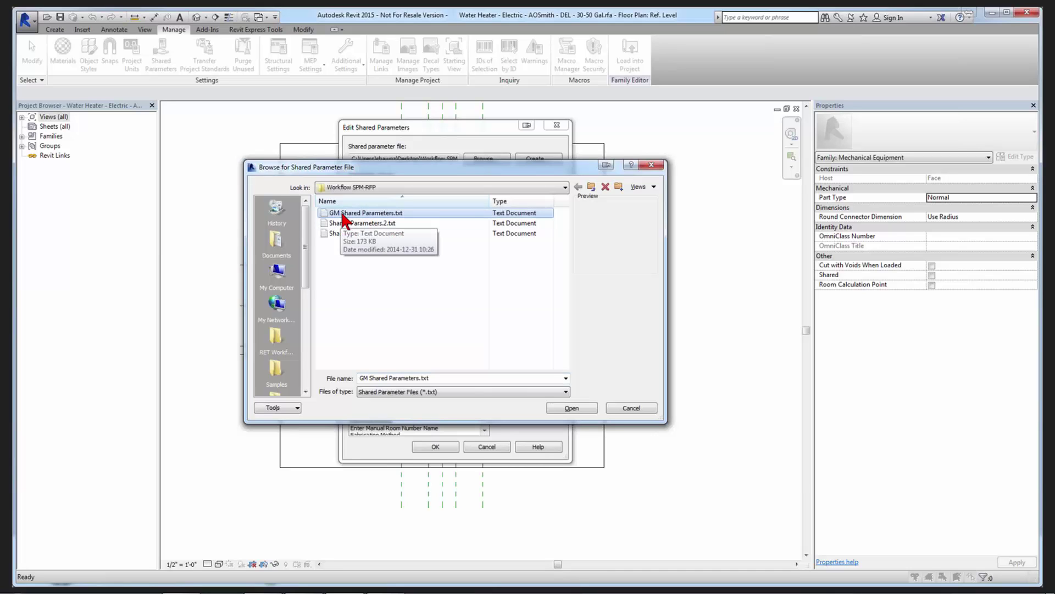
double_click(352, 215)
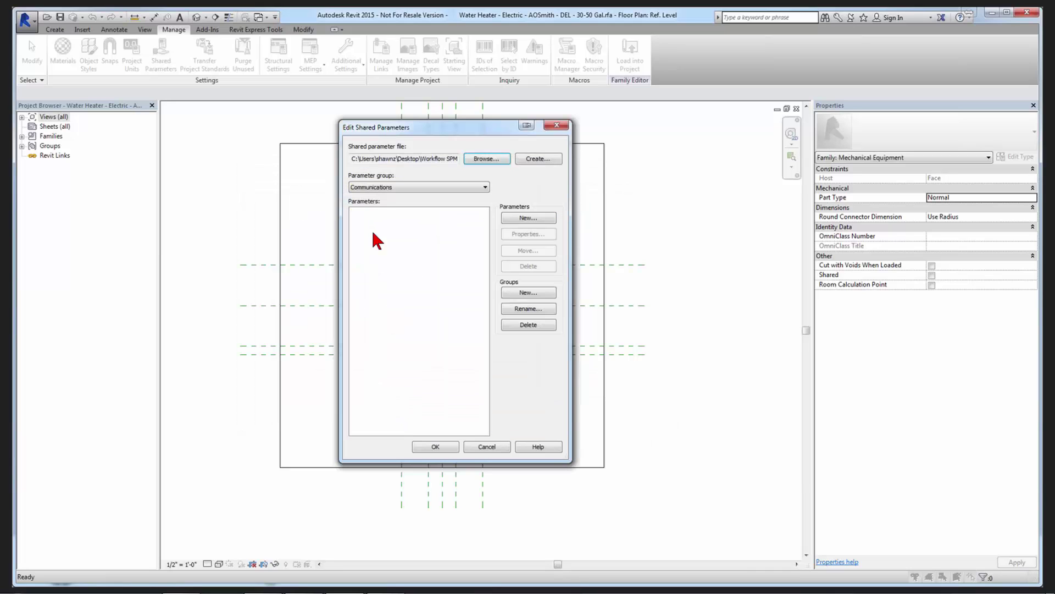
Review the Dimensions group's GM_Connector Depth parameter, then close the editor unchanged.
click(437, 187)
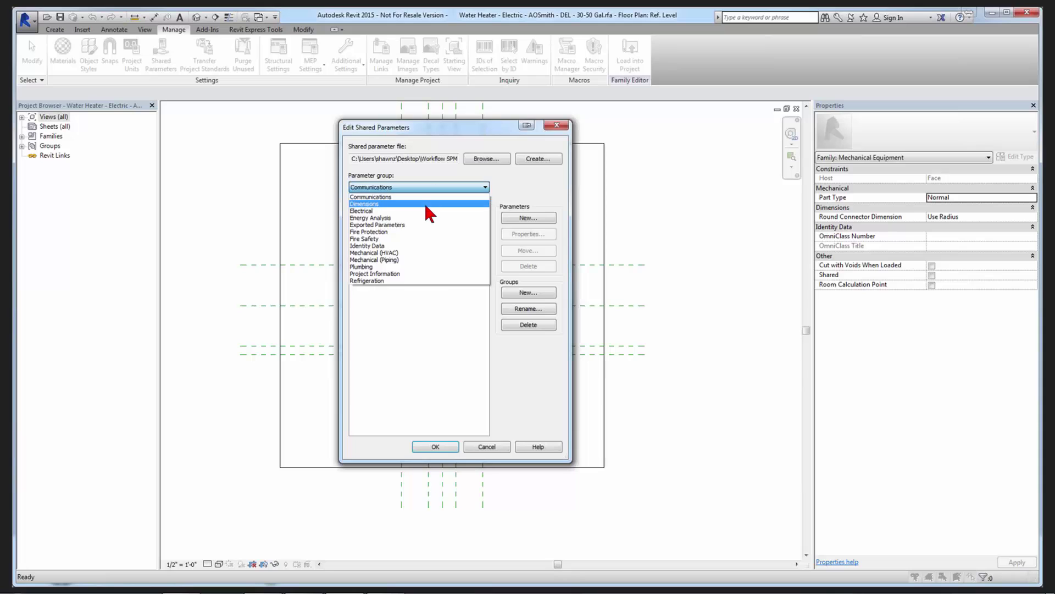
click(404, 207)
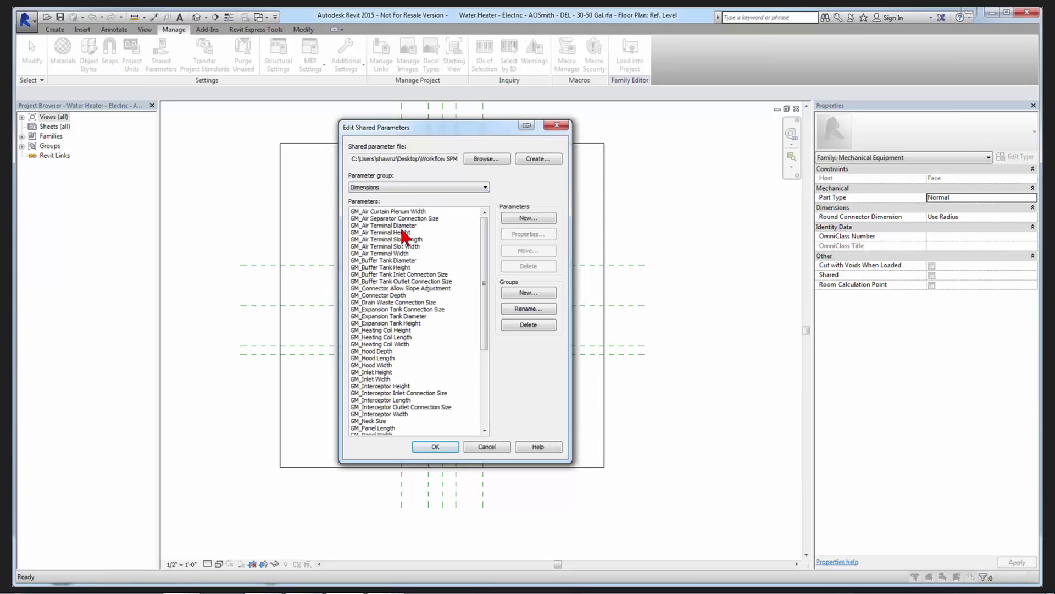
click(386, 296)
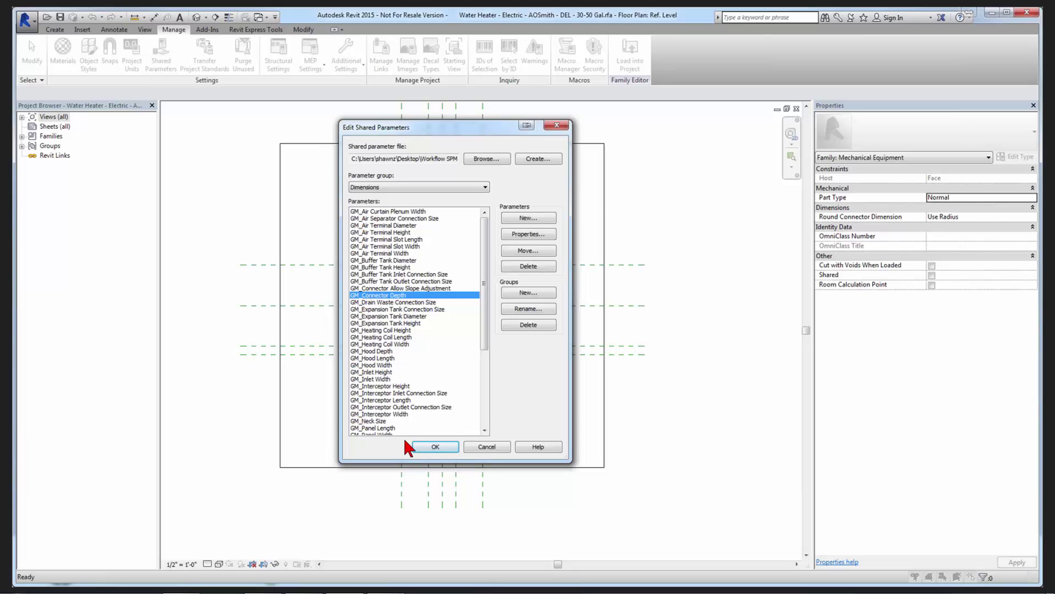
click(487, 448)
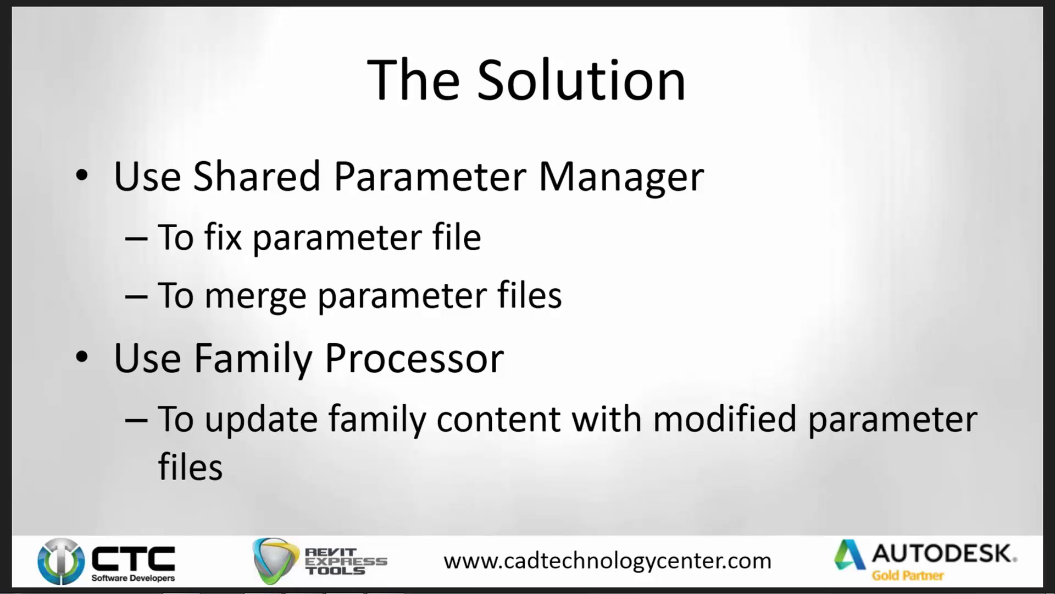
Advance from 'The Solution' to the Shared Parameter Manager slide.
key(Right)
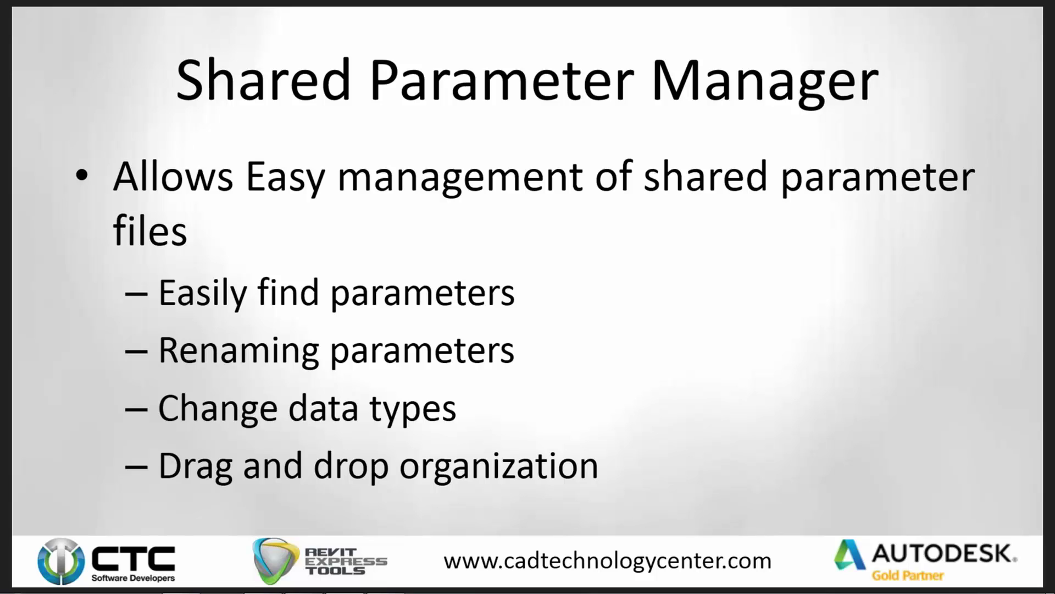
Advance from the Shared Parameter Manager slide to the Demonstration slide.
key(Right)
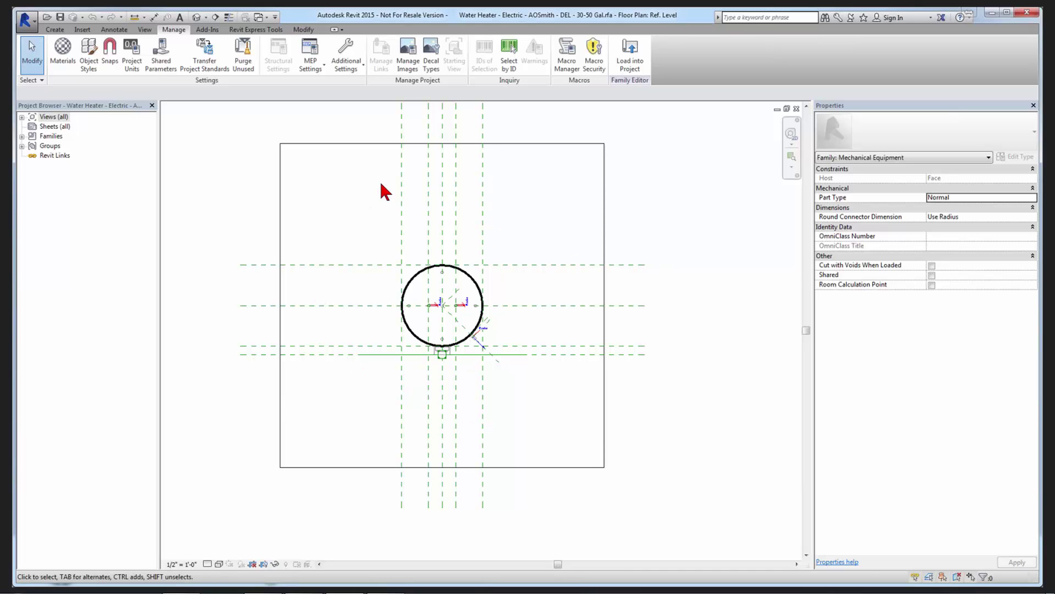
Show the Revit Express Tools ribbon with the CTC BIM Manager Suite's Shared Param Mgr.
click(258, 30)
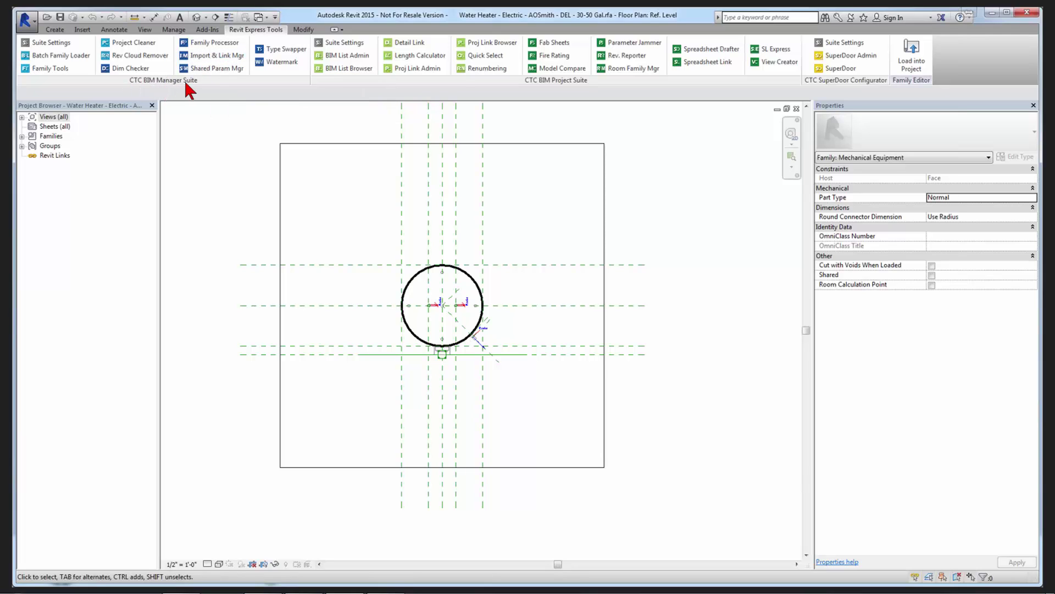
Launch the Shared Parameter Manager and load Shared Parameters.txt as the master file.
click(212, 71)
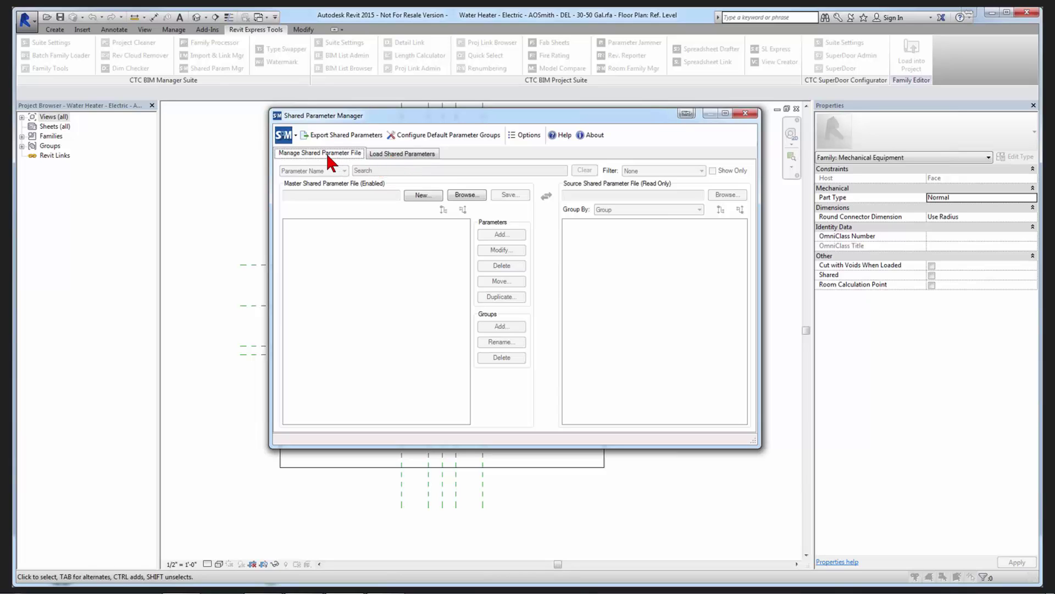
click(431, 197)
click(870, 148)
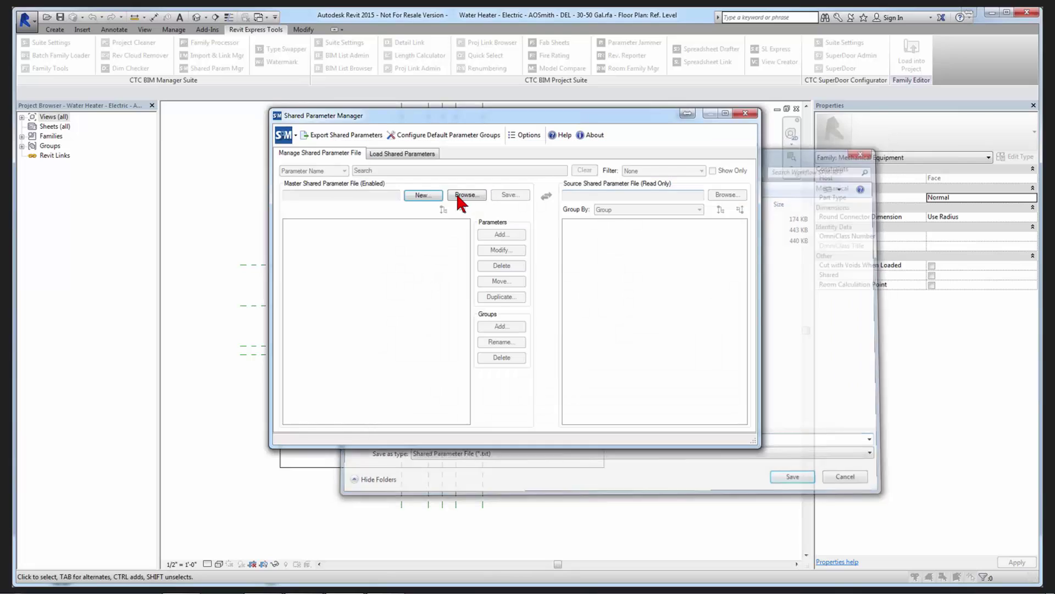
click(464, 196)
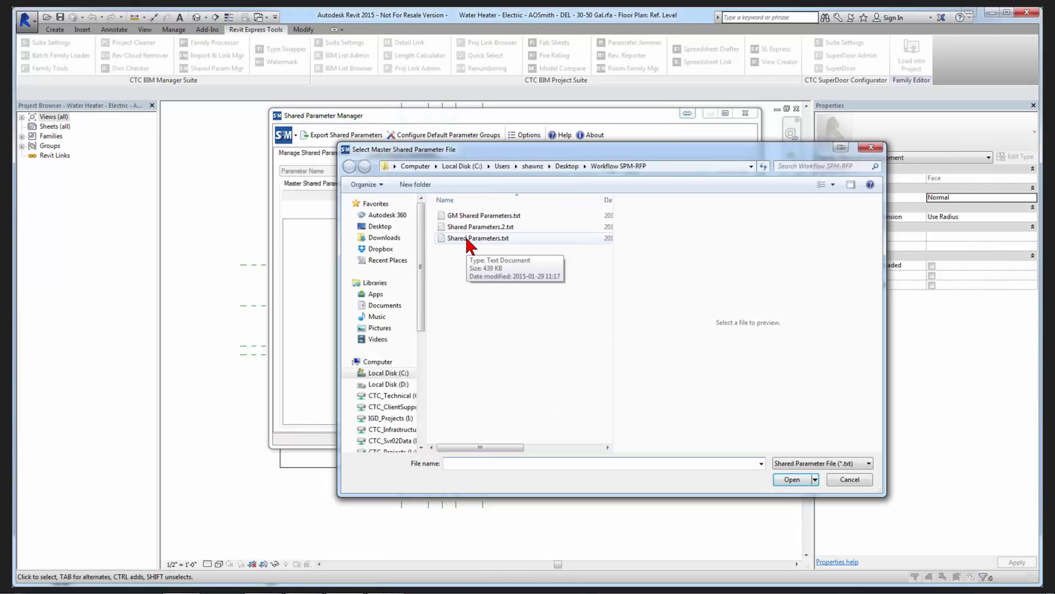
double_click(466, 239)
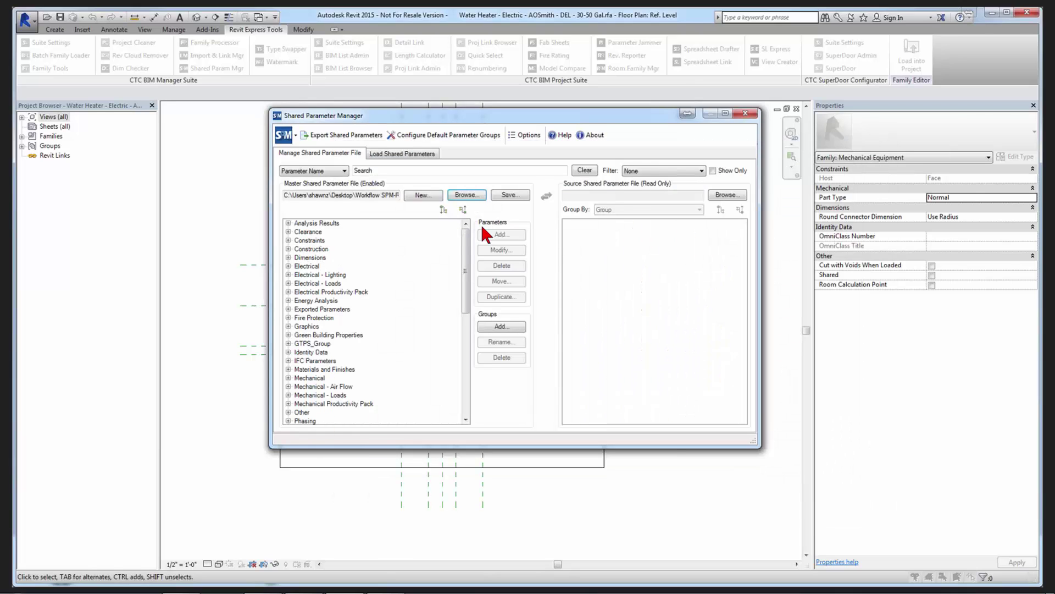
Load GM Shared Parameters.txt as the read-only source file.
click(727, 195)
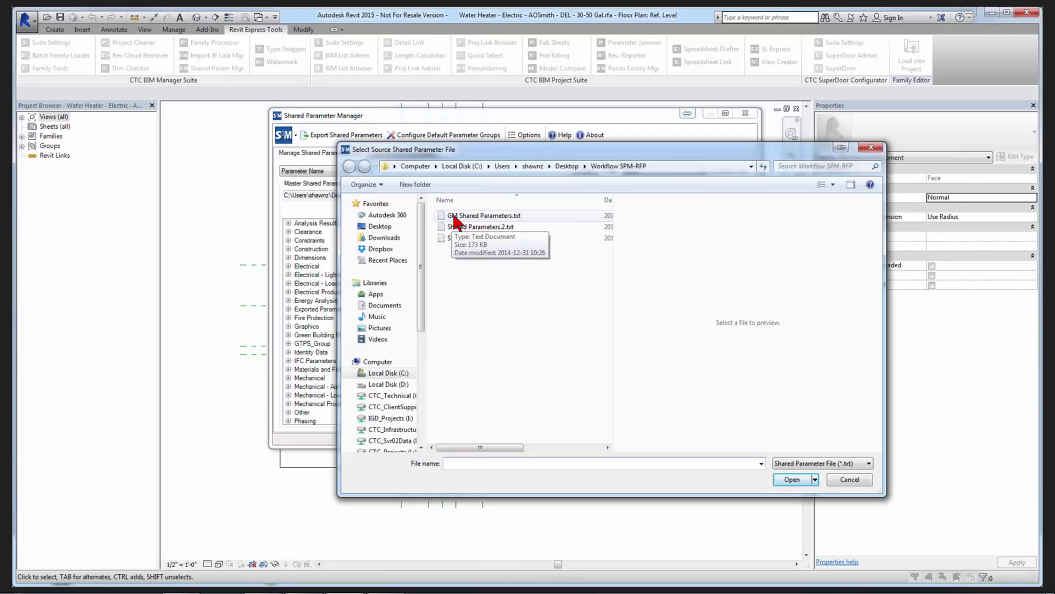
click(454, 218)
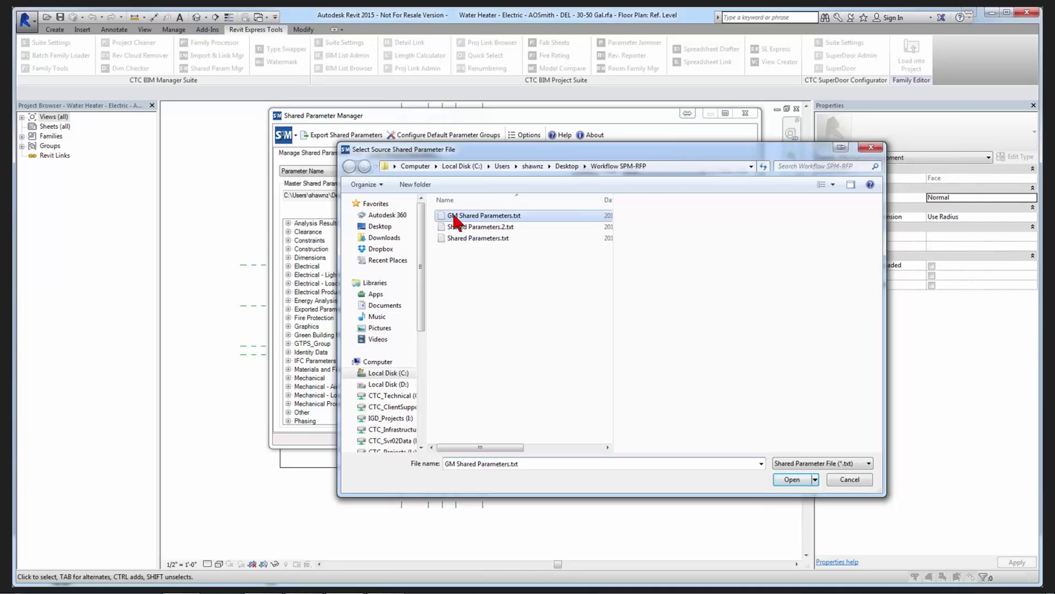
double_click(454, 217)
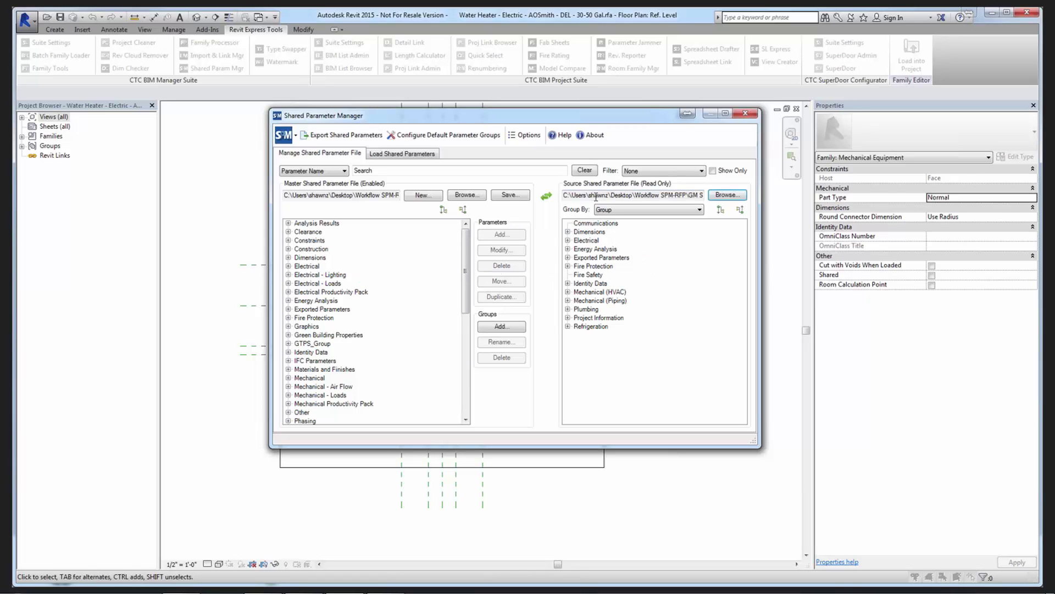
drag(689, 196, 698, 199)
Expand the source's Dimensions group and set the comparison filter to Unique.
click(568, 232)
click(641, 172)
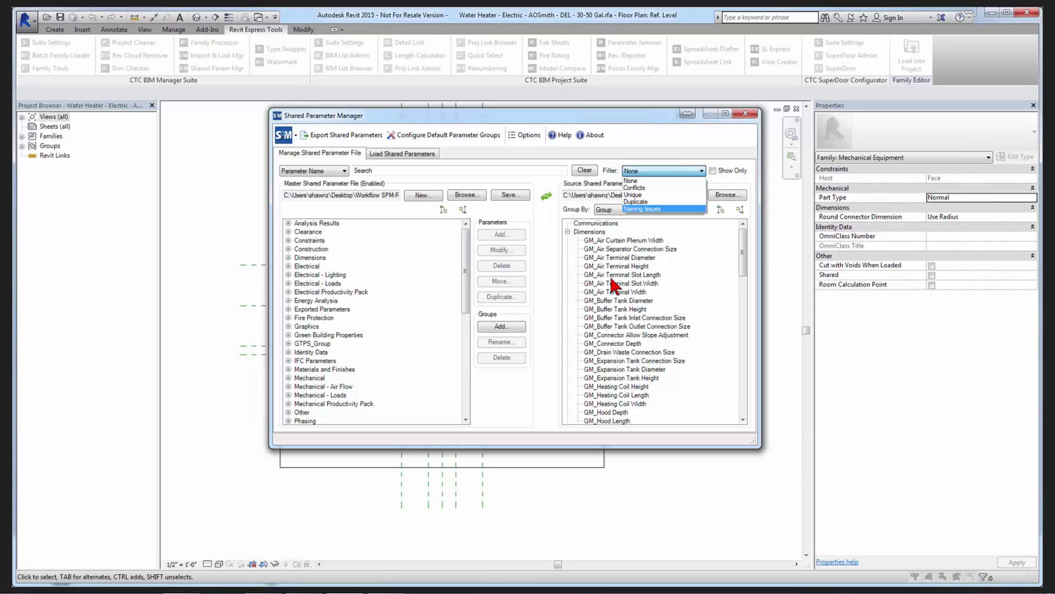
click(637, 195)
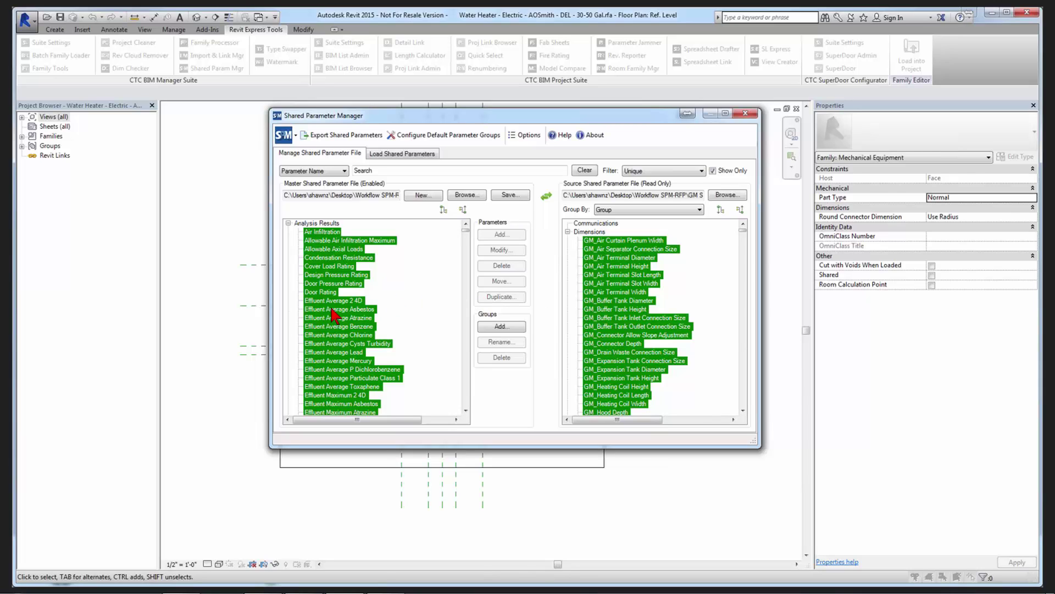
Collapse the master groups, review with Show Only, then reset the filter to None.
click(287, 223)
click(463, 210)
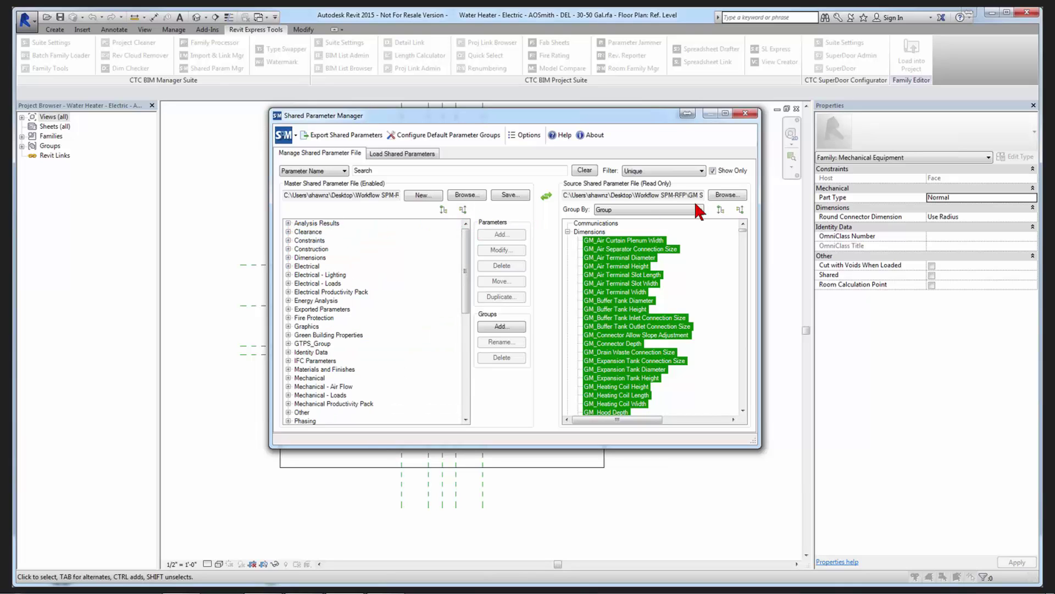
click(711, 169)
click(701, 170)
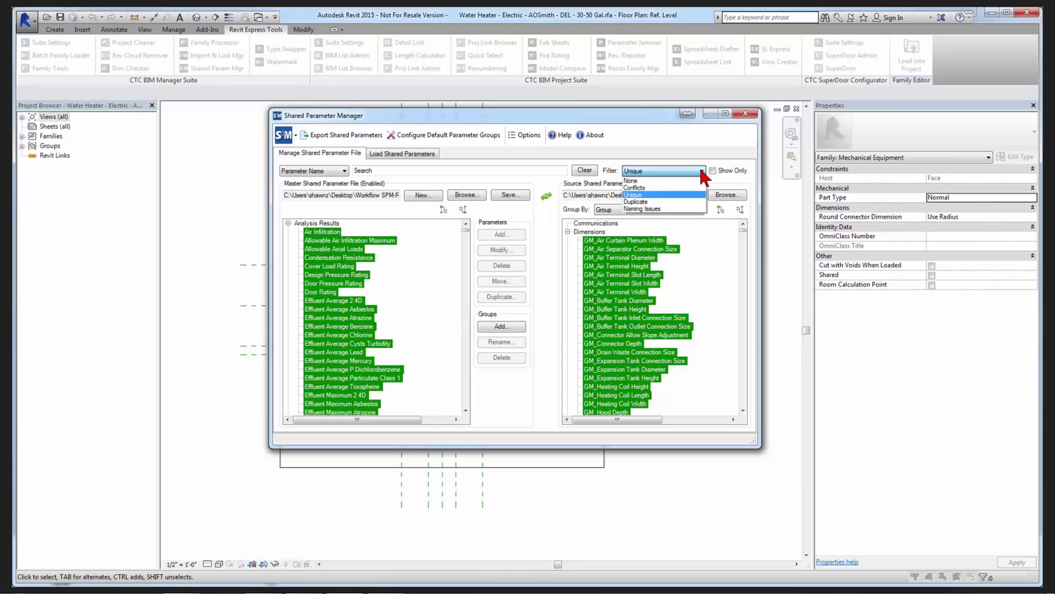
click(664, 180)
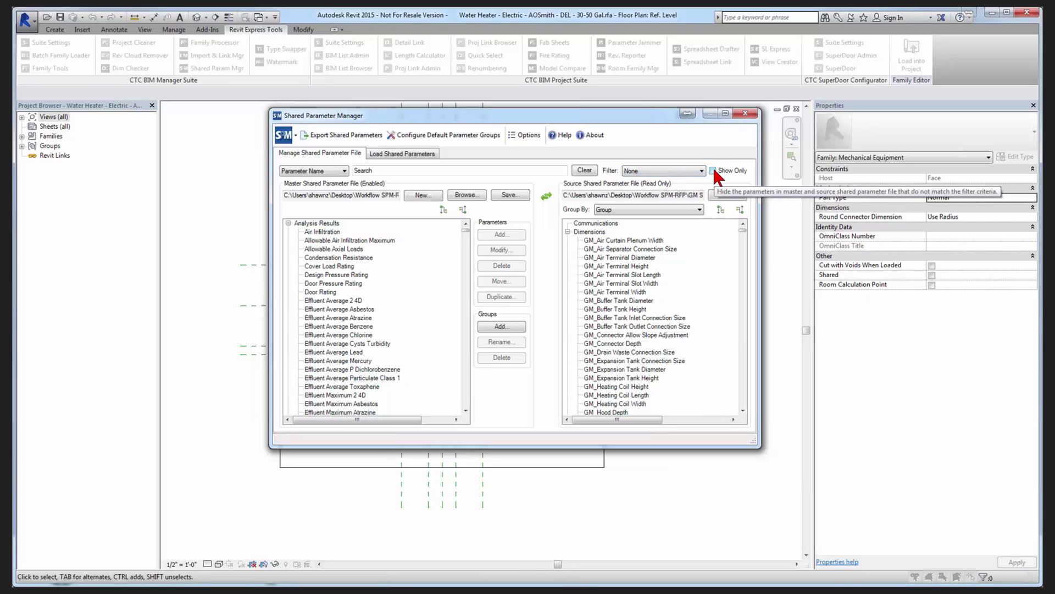
Collapse both lists, expand both Dimensions groups, and select the source GM_Air Terminal Diameter through Width.
click(740, 210)
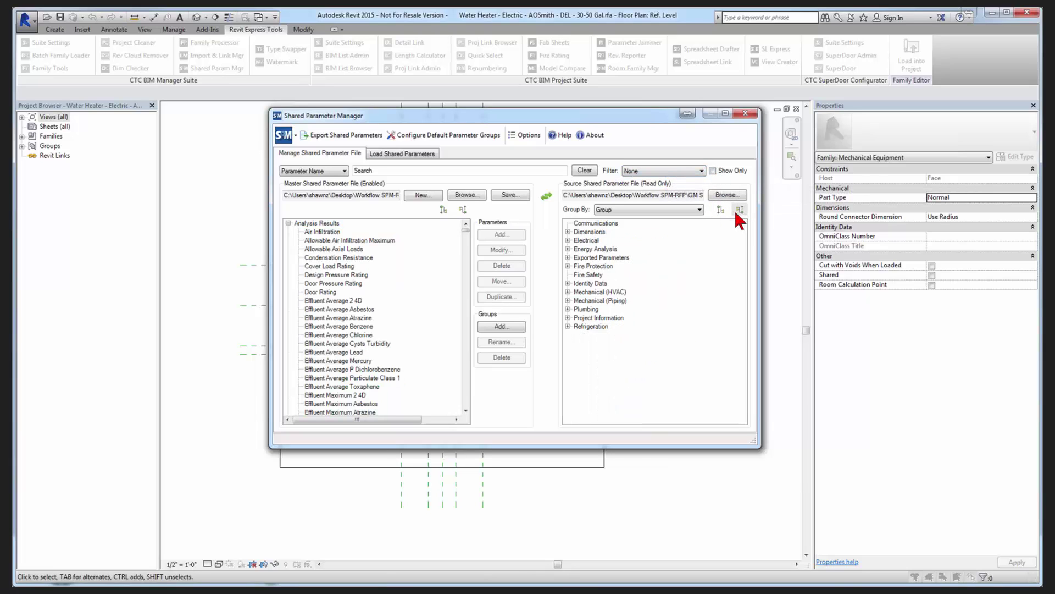
click(463, 209)
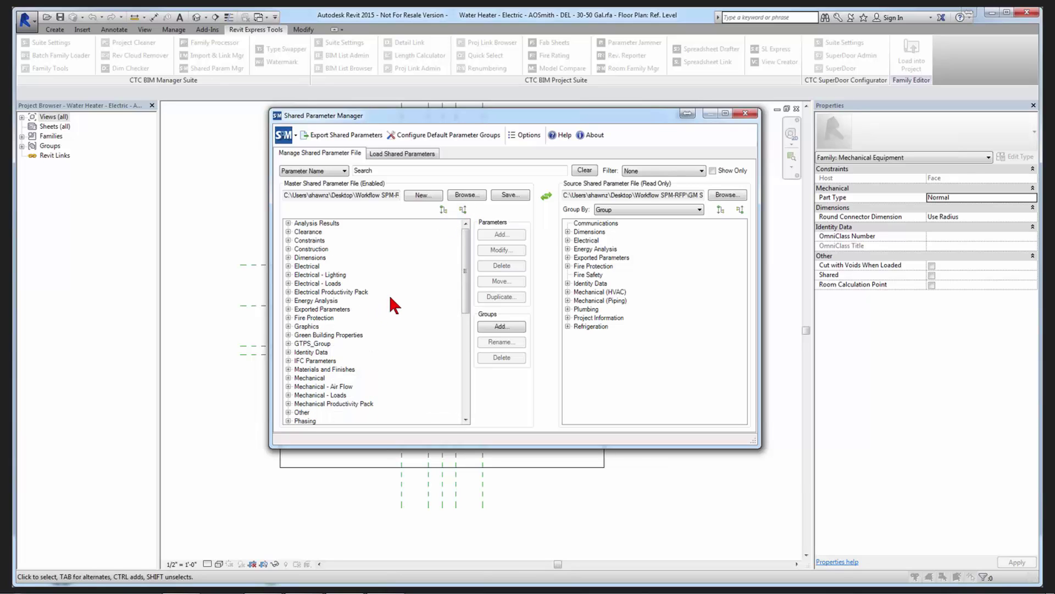
click(288, 257)
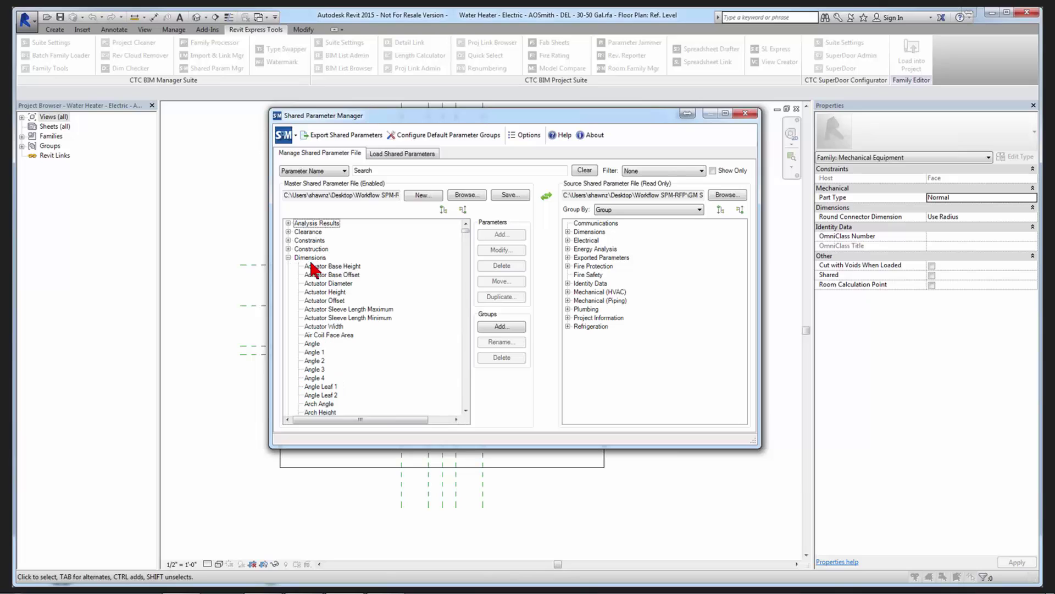
click(568, 231)
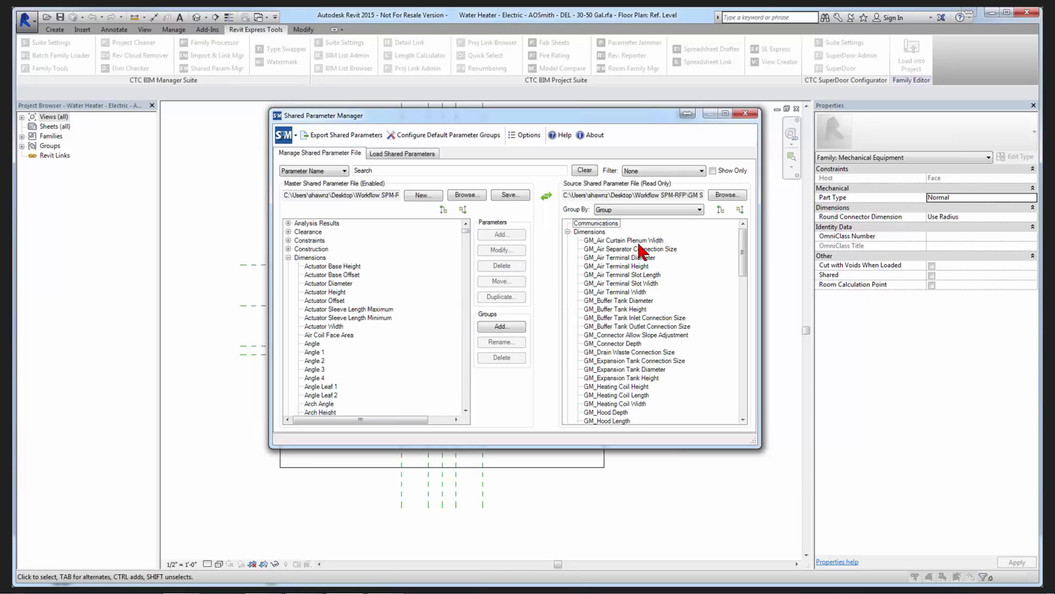
click(634, 258)
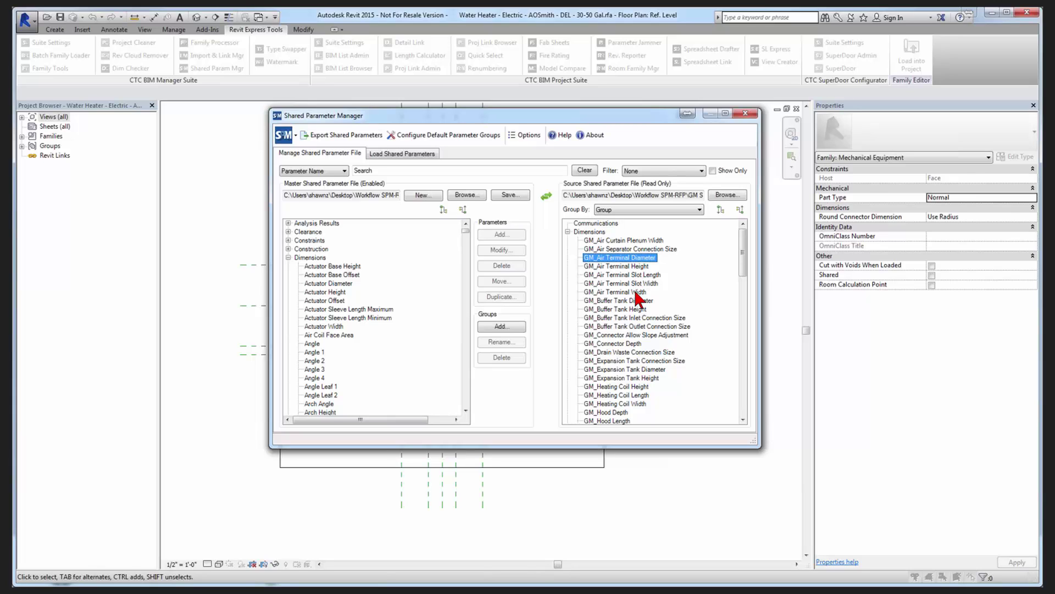
shift+click(635, 292)
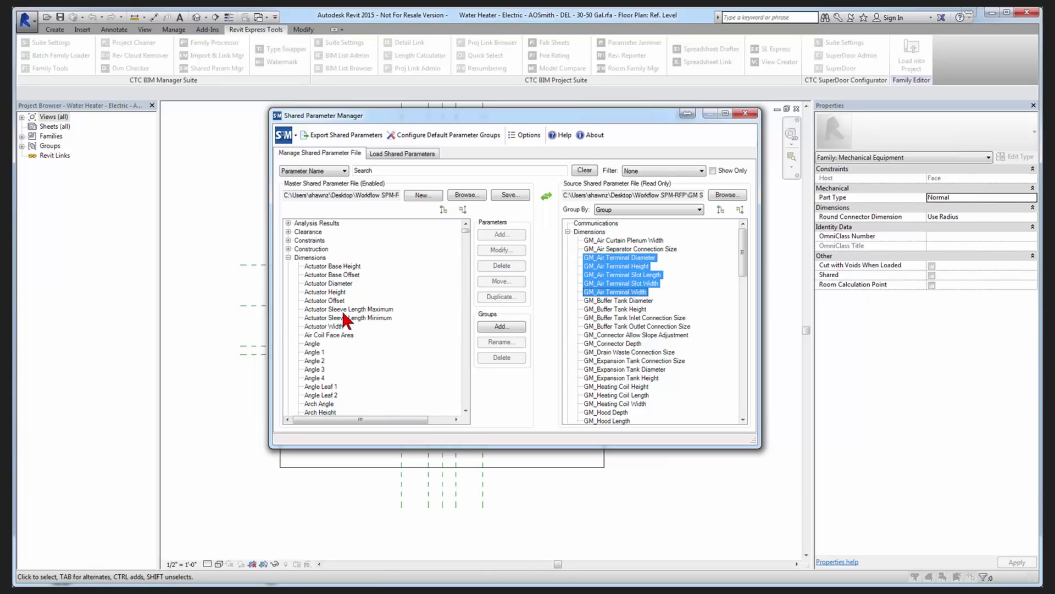
Search parameter names for 'air terminal' in both lists.
click(391, 170)
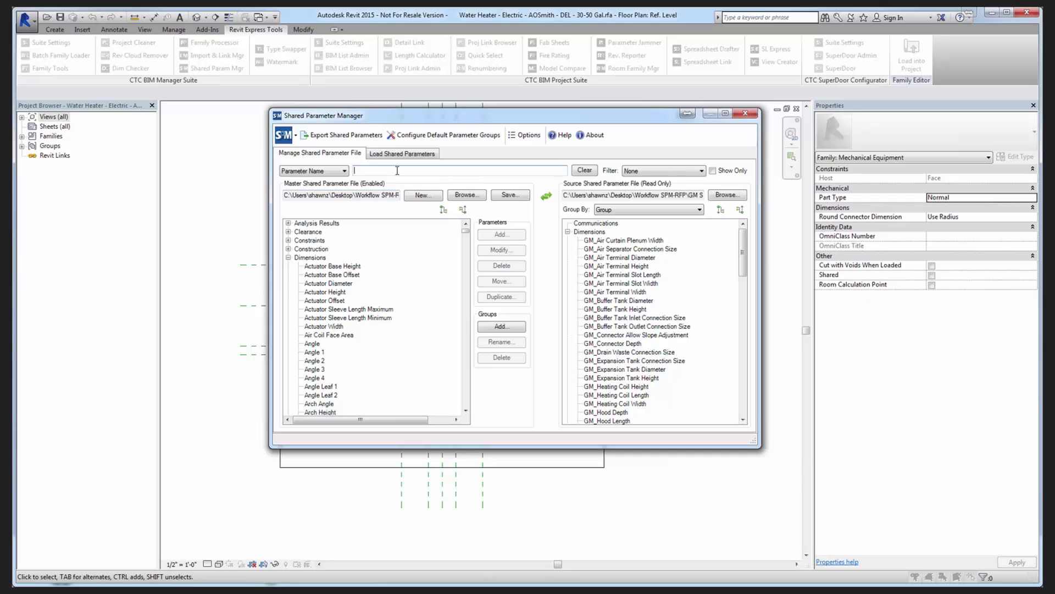
text(air terminal)
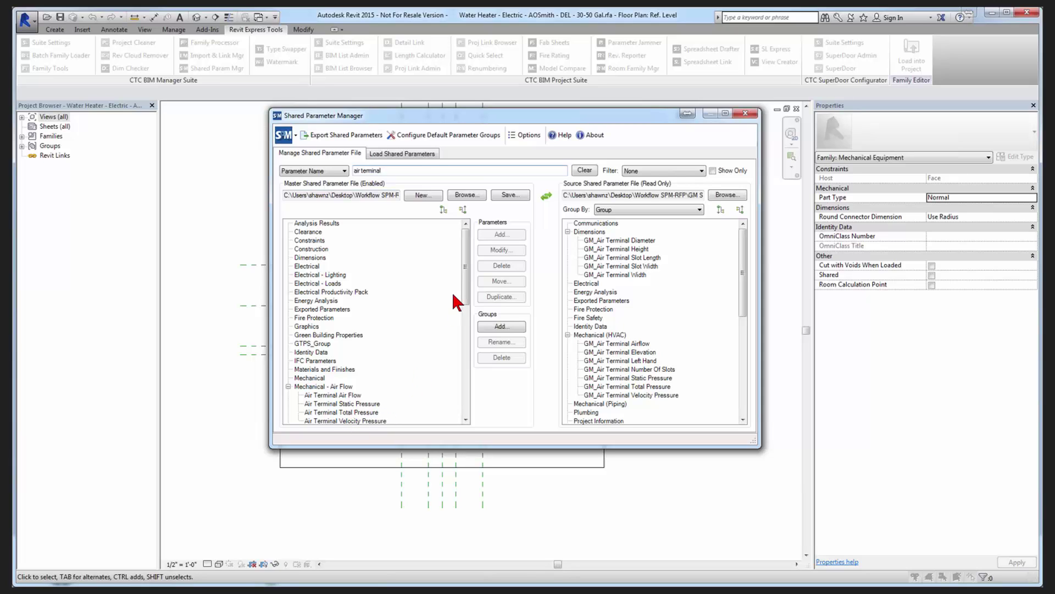
scroll(464, 286, down, 2)
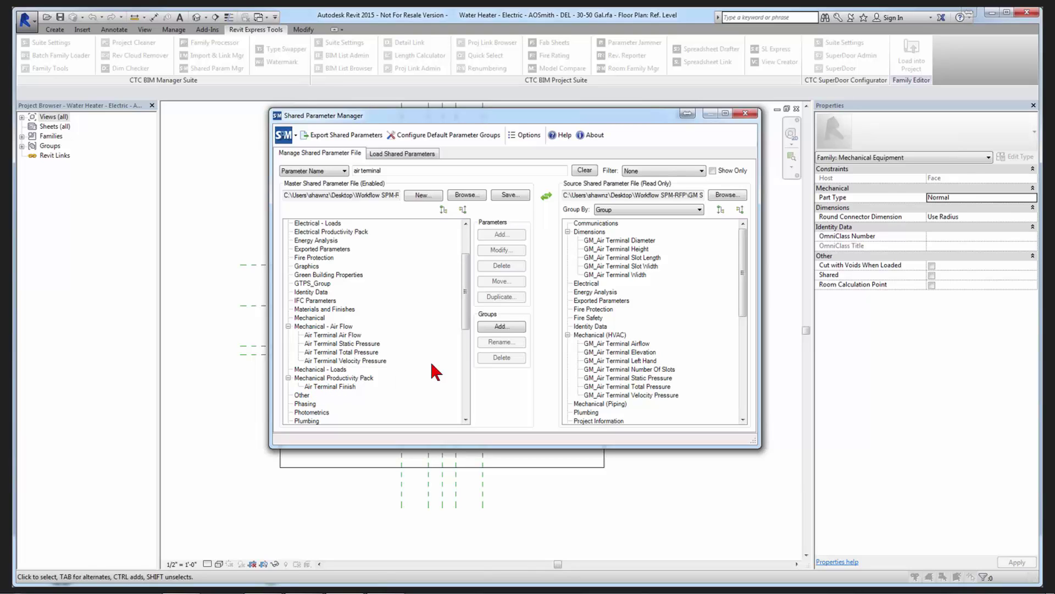
drag(466, 300, 467, 250)
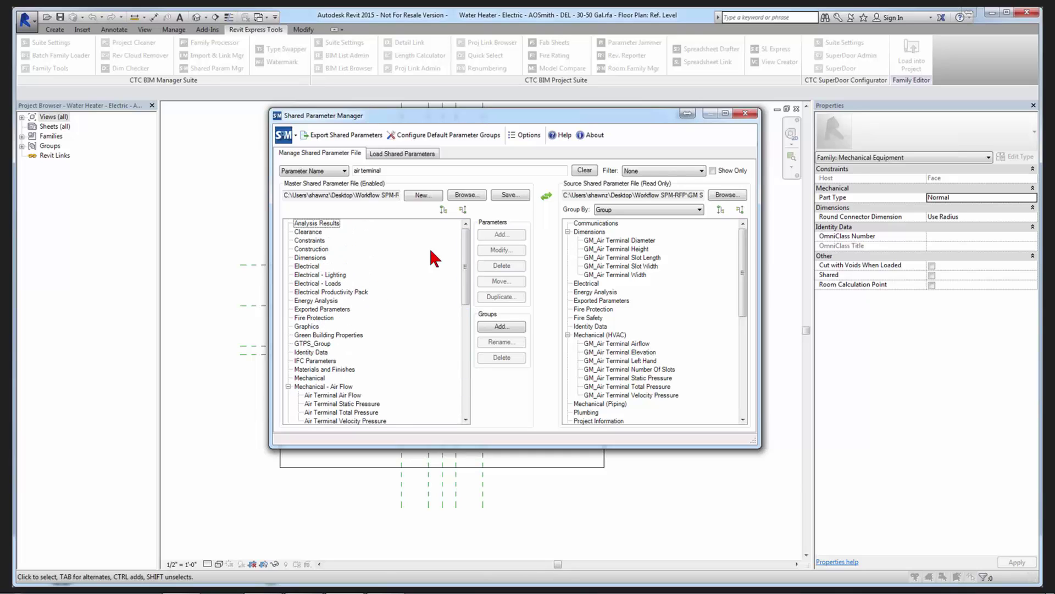
Select the five source GM_Air Terminal dimension parameters, Diameter through Width.
click(618, 242)
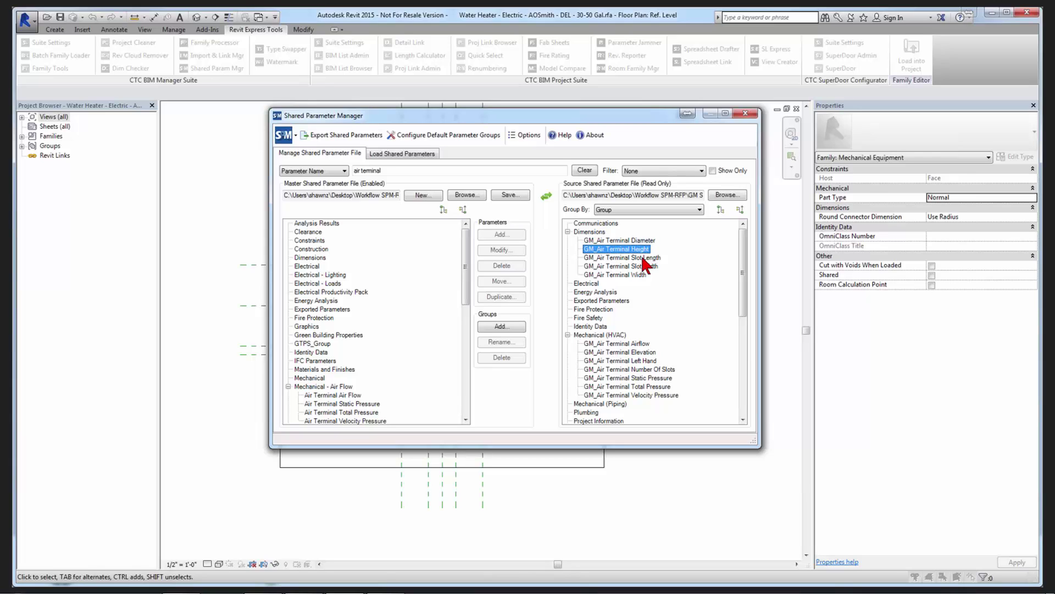
click(640, 266)
click(637, 274)
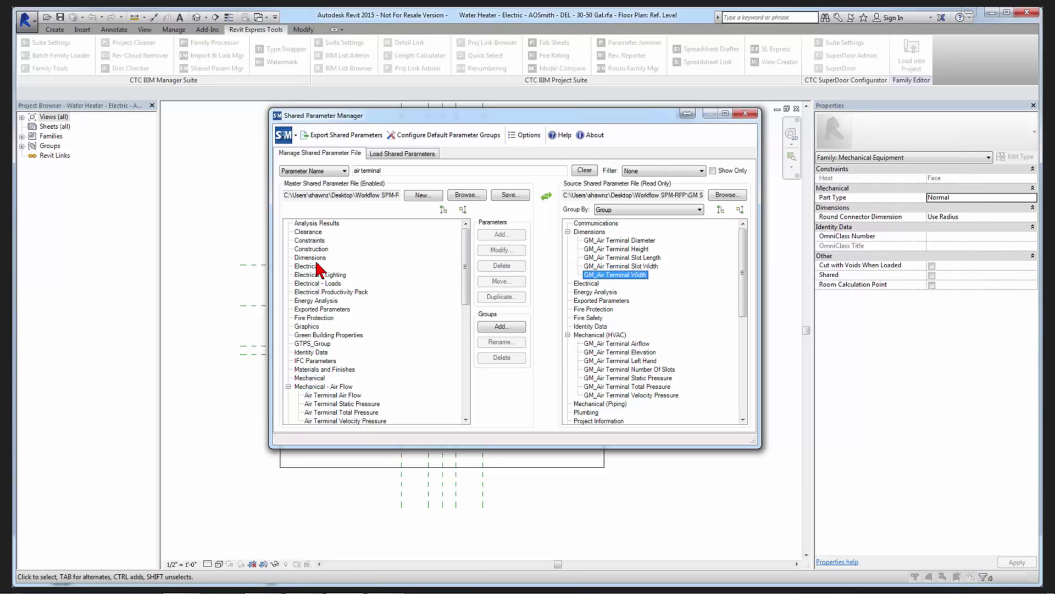
shift+click(620, 241)
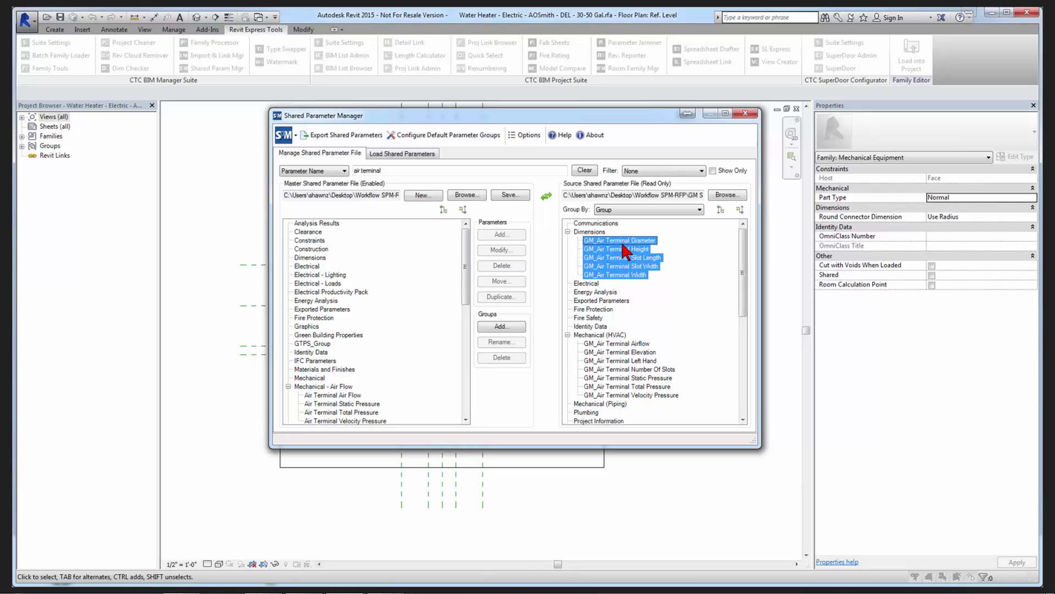
Copy the five selected GM_Air Terminal parameters into the master file's Dimensions group.
drag(626, 246, 304, 259)
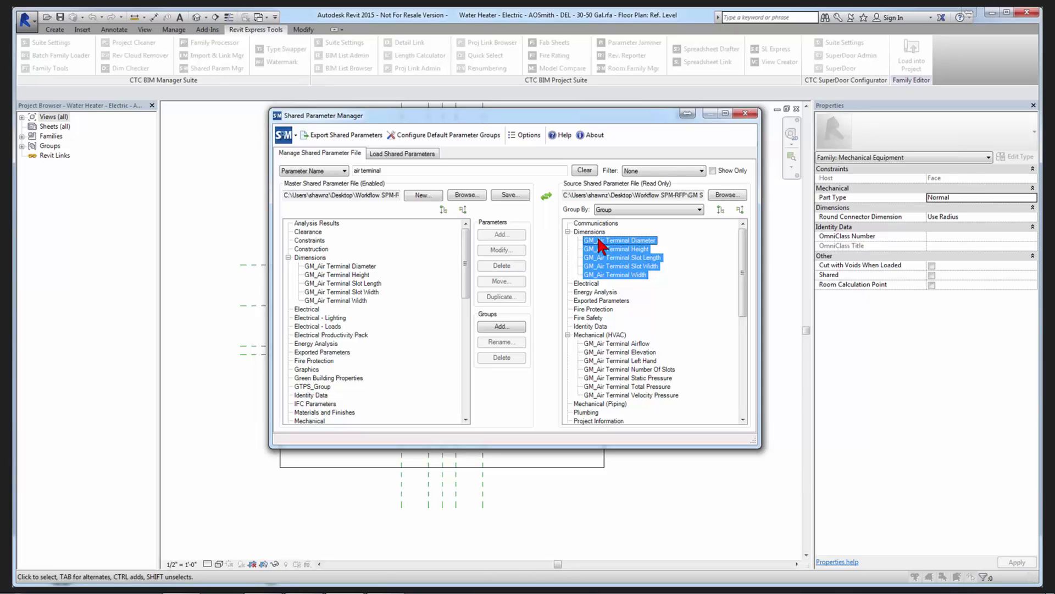
click(698, 171)
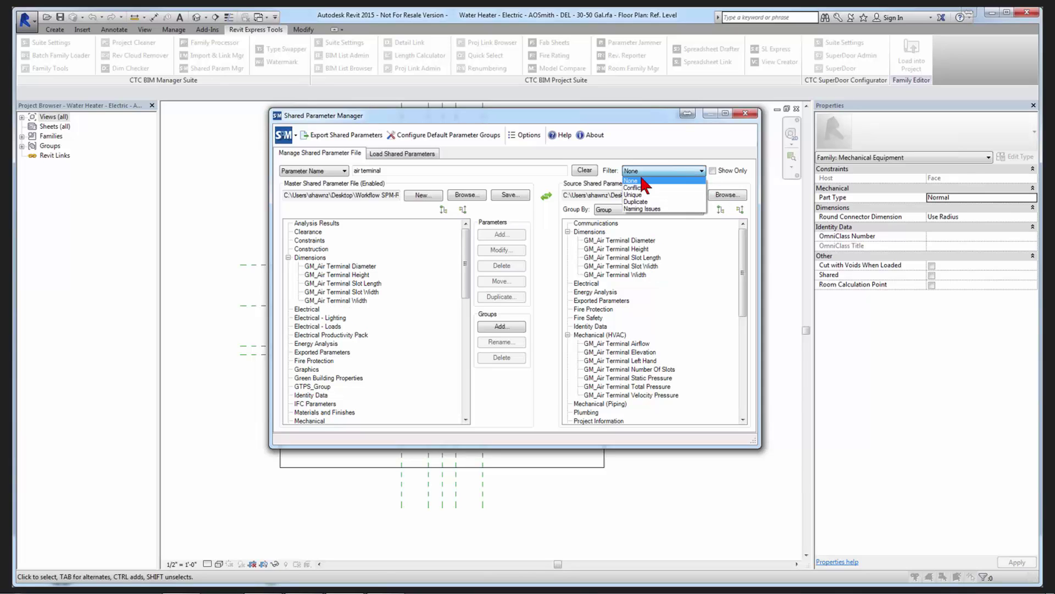
Show only Duplicate parameters to verify the copies, then reset Filter to None with Show Only off.
click(640, 202)
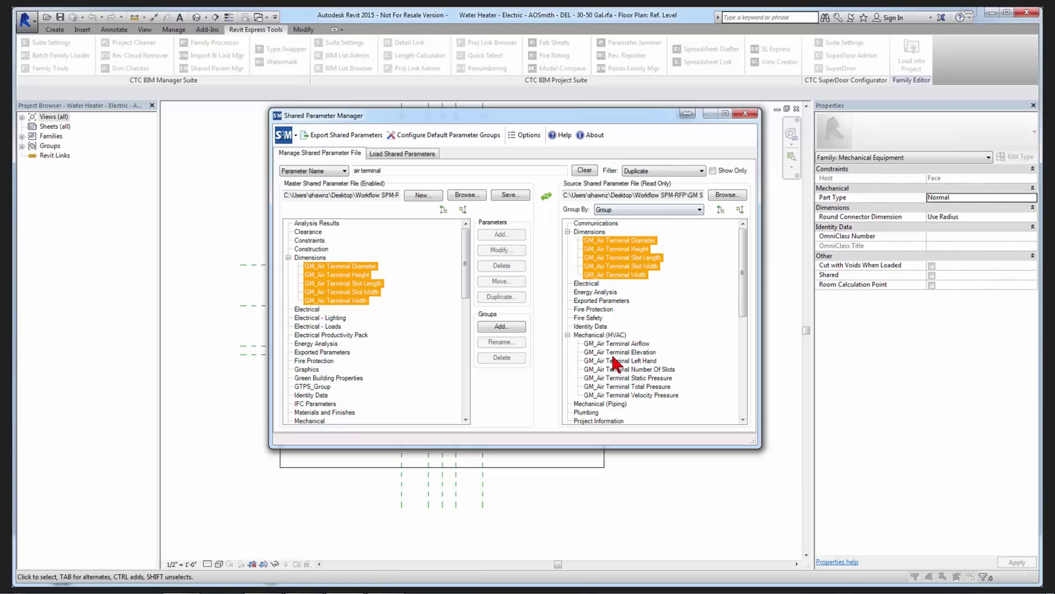
click(713, 171)
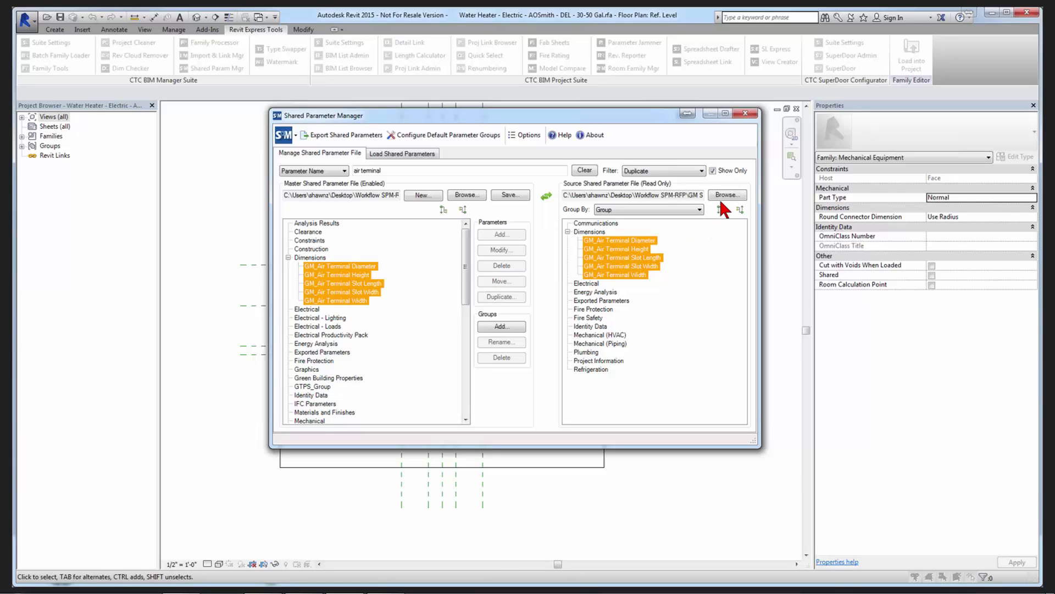
click(700, 171)
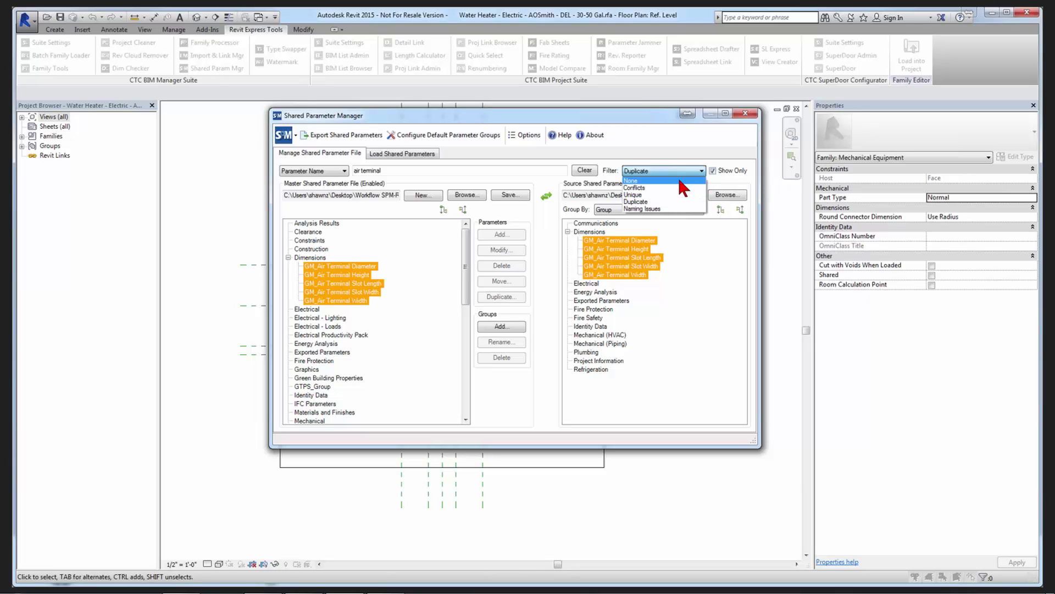
click(631, 180)
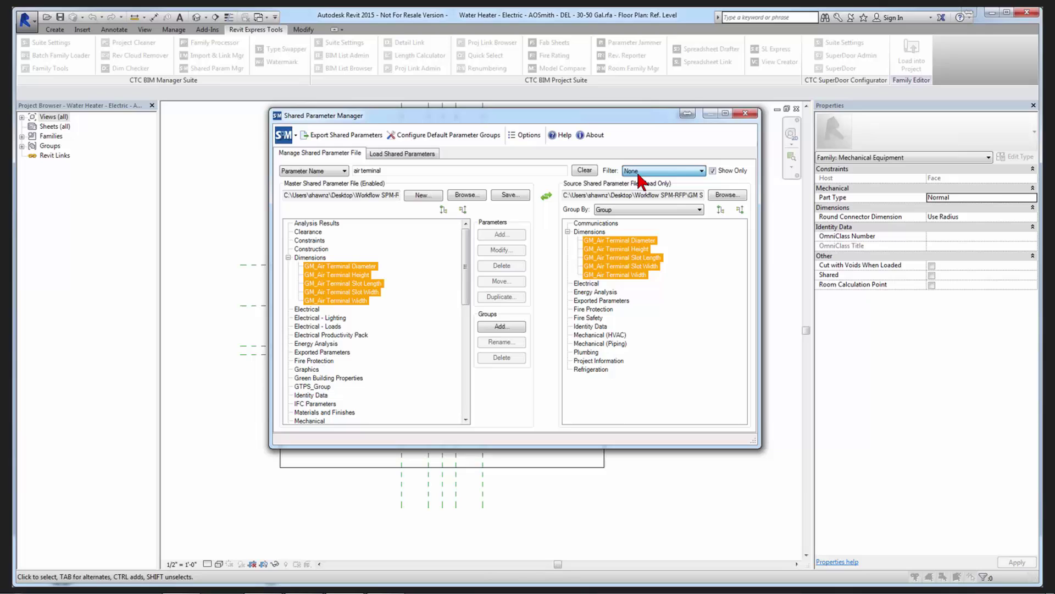
click(713, 170)
click(327, 267)
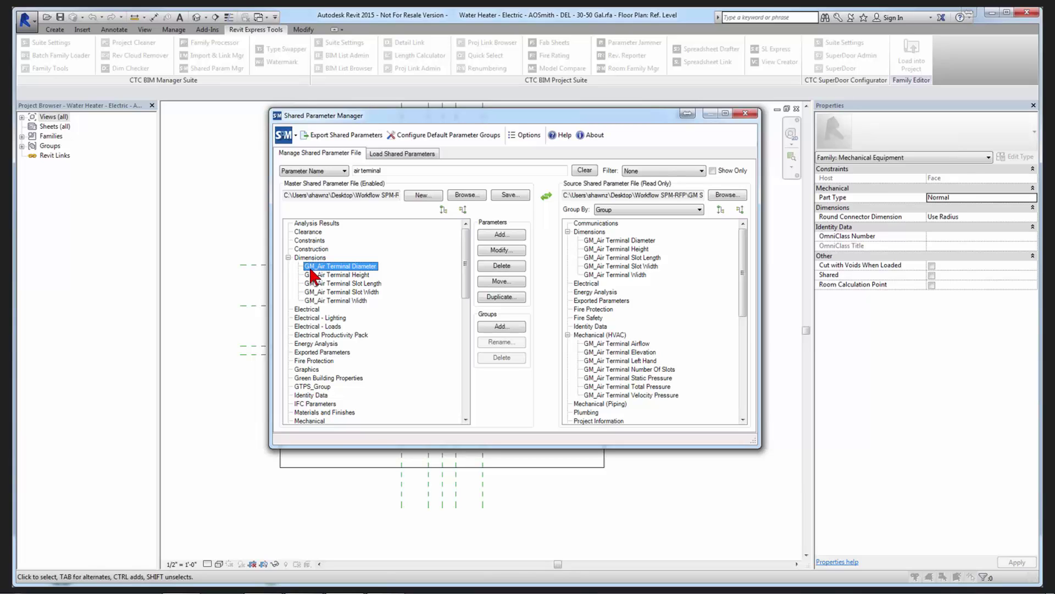
In the master GM_Air Terminal Diameter settings, delete the GM_ prefix to make 'Air Terminal Diameter'.
click(493, 249)
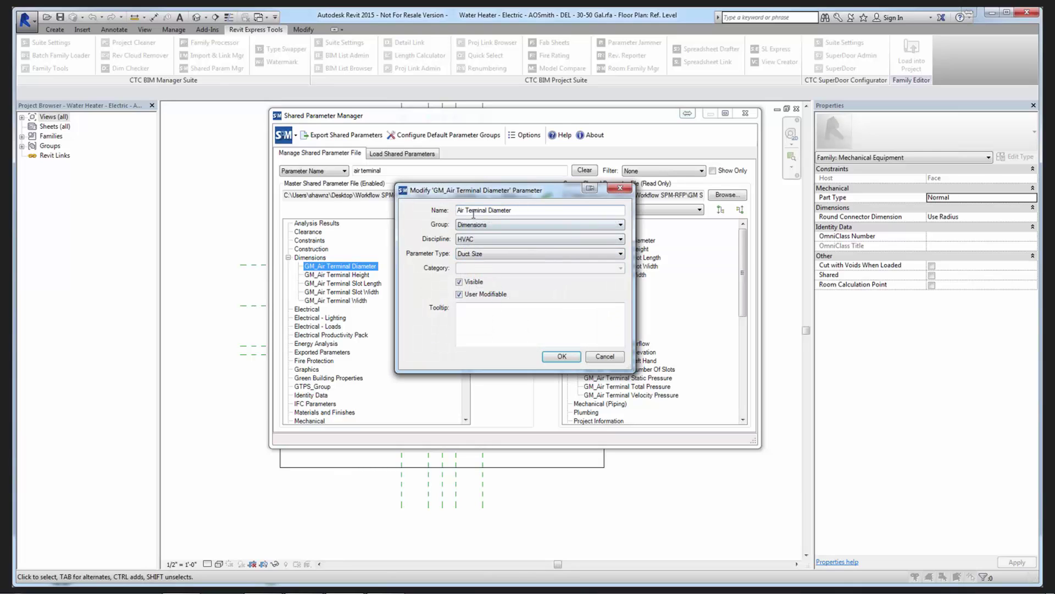
click(605, 357)
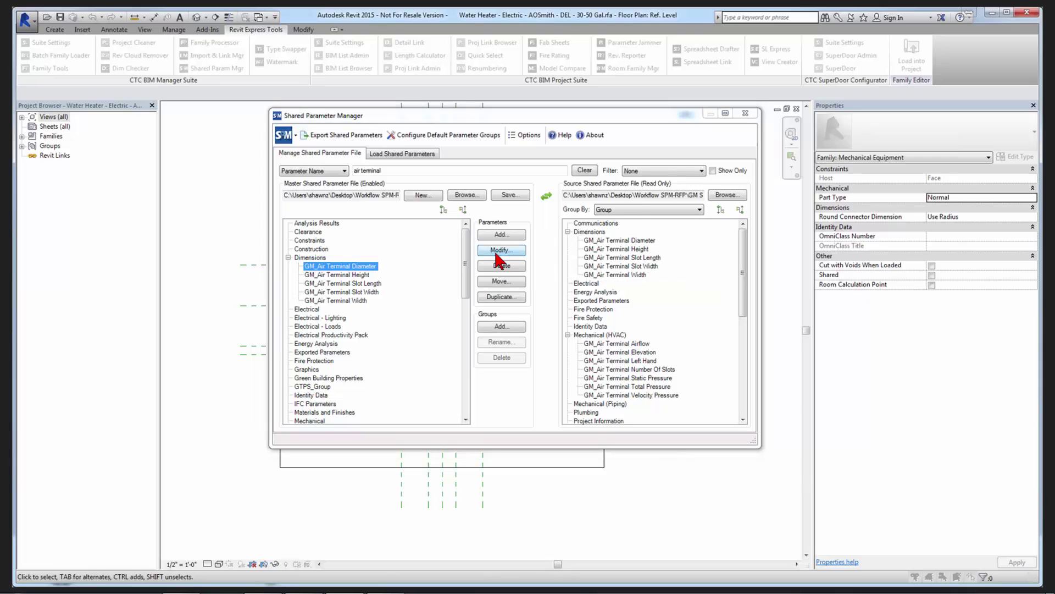
click(497, 253)
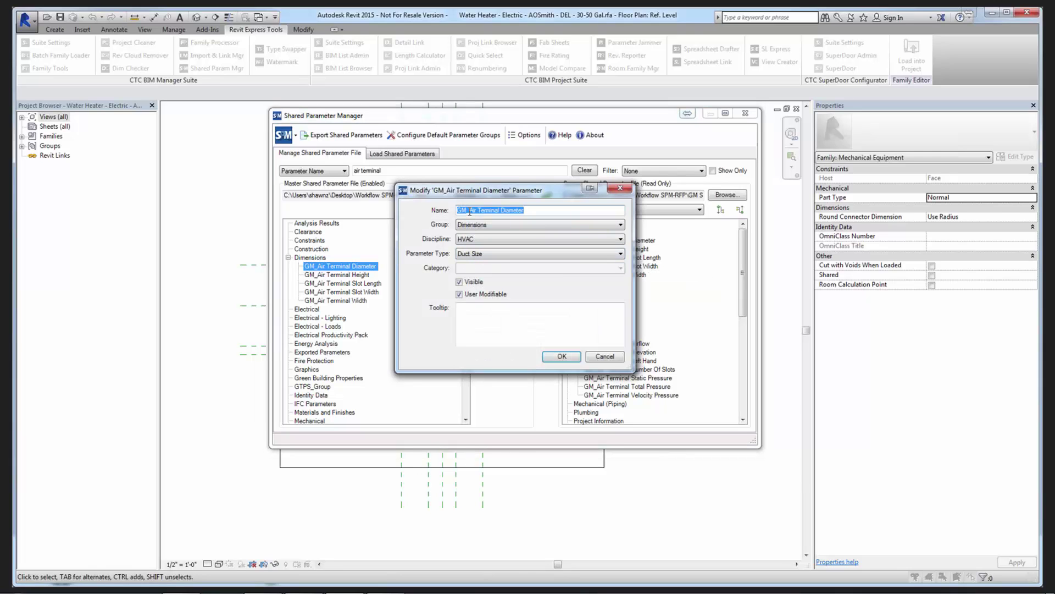
drag(470, 211, 457, 212)
key(Delete)
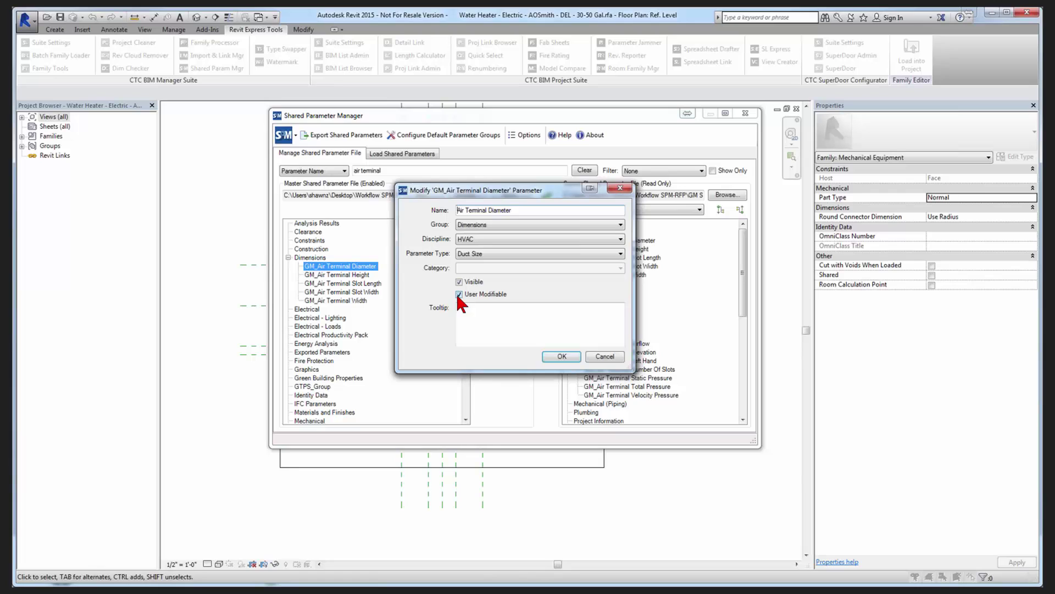
click(474, 319)
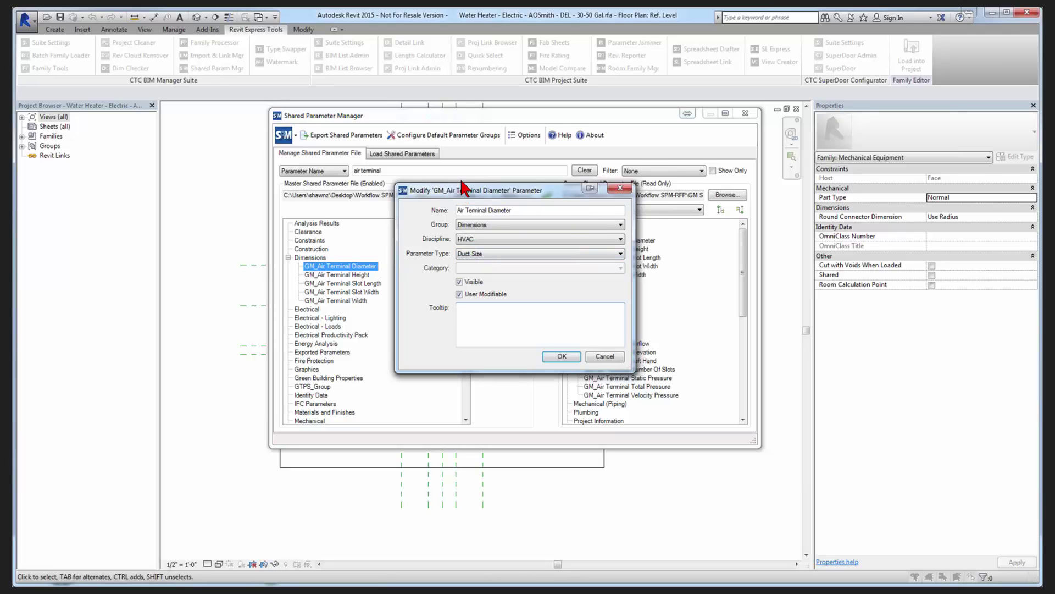
drag(461, 184, 466, 170)
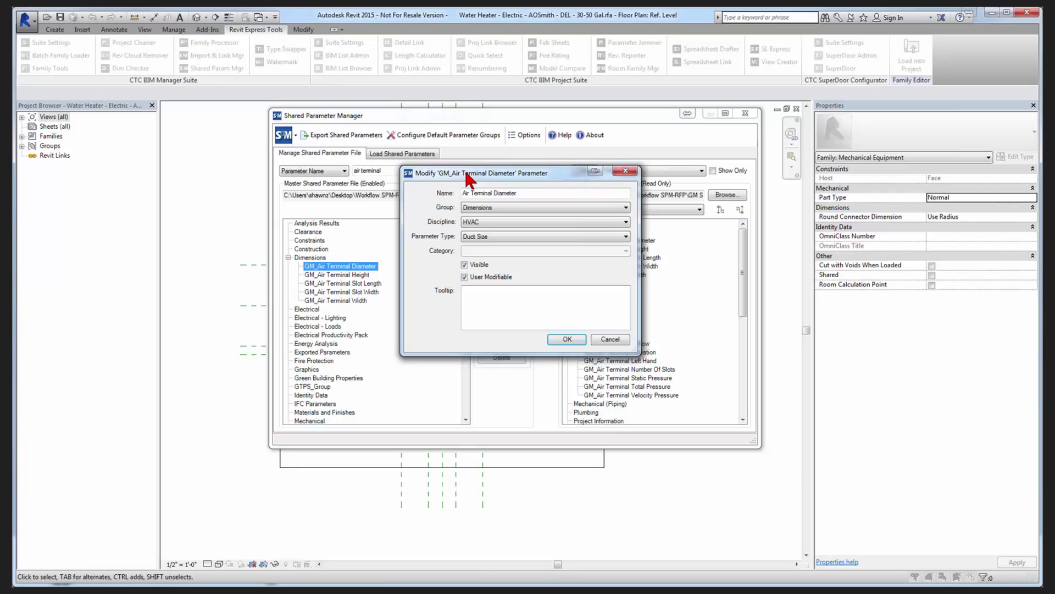
click(464, 303)
drag(463, 193, 521, 193)
Apply the new name and accept the GUID change warning for Air Terminal Diameter.
click(566, 339)
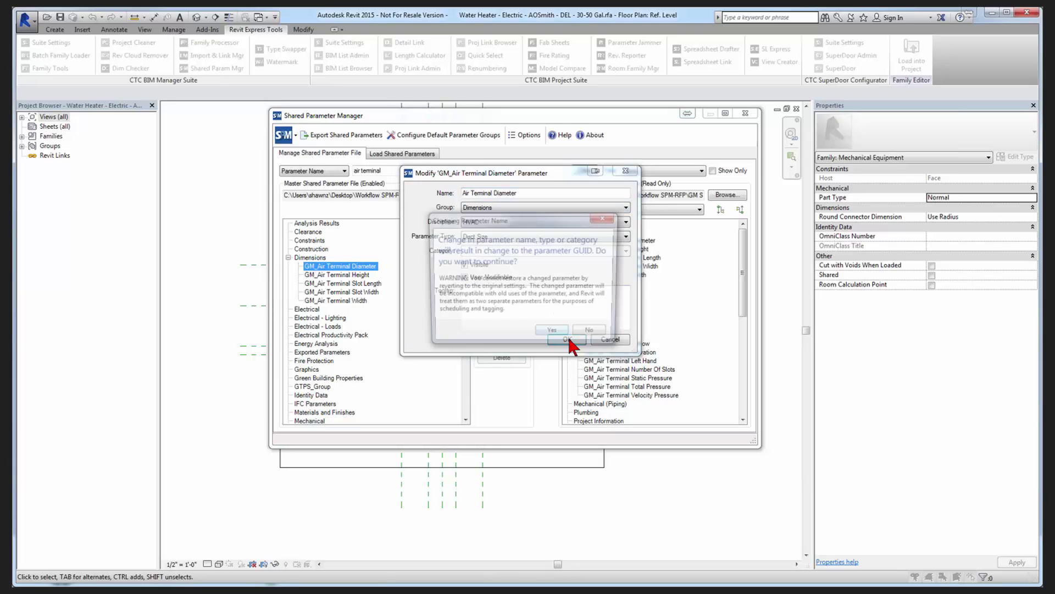
drag(506, 218, 487, 216)
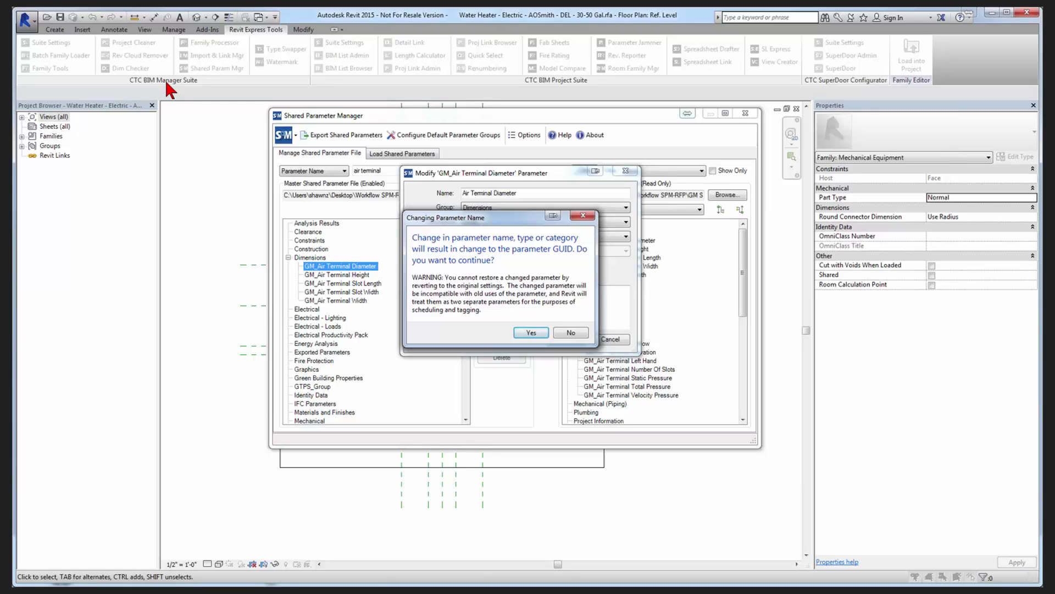
click(530, 333)
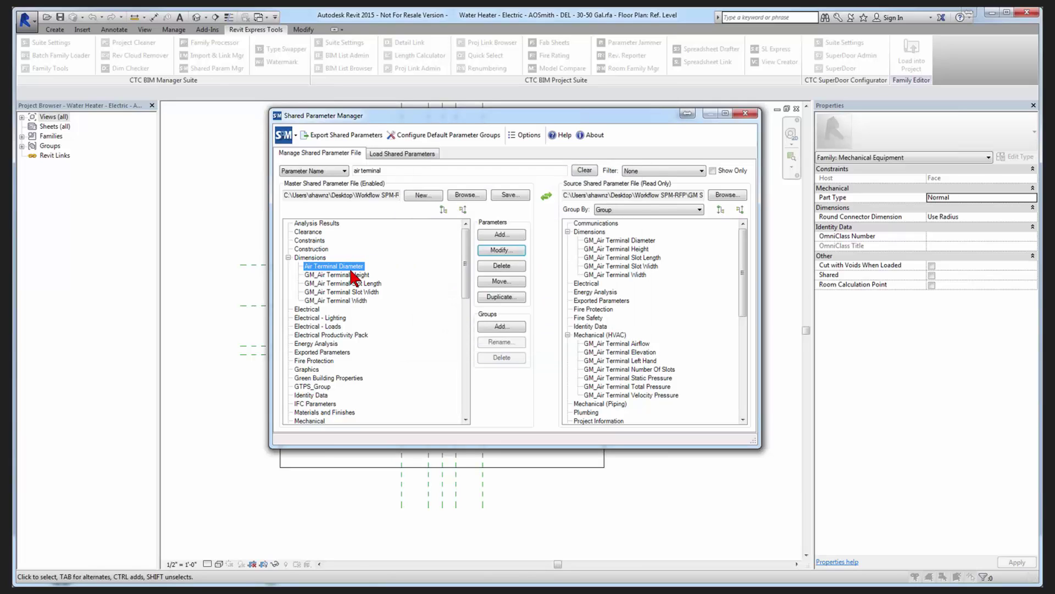
Save the master shared parameter file and close the Shared Parameter Manager.
click(502, 193)
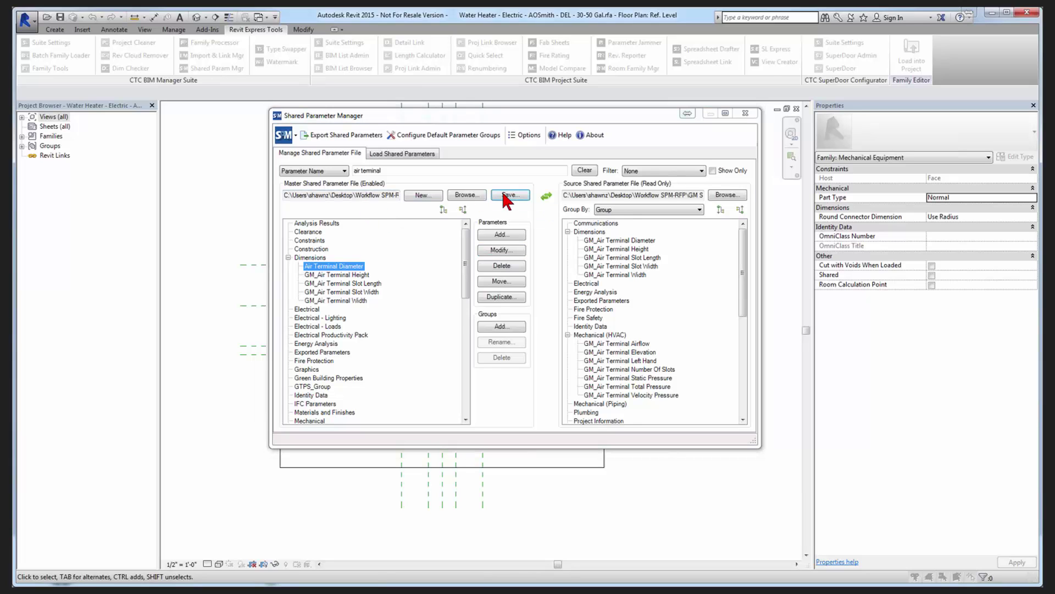
click(593, 302)
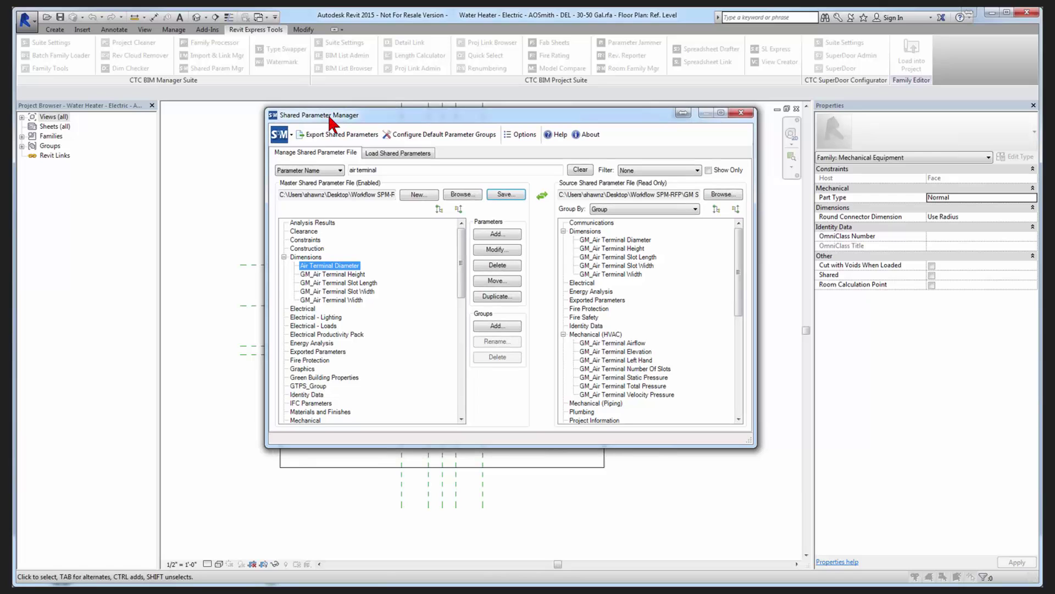
drag(328, 113, 311, 111)
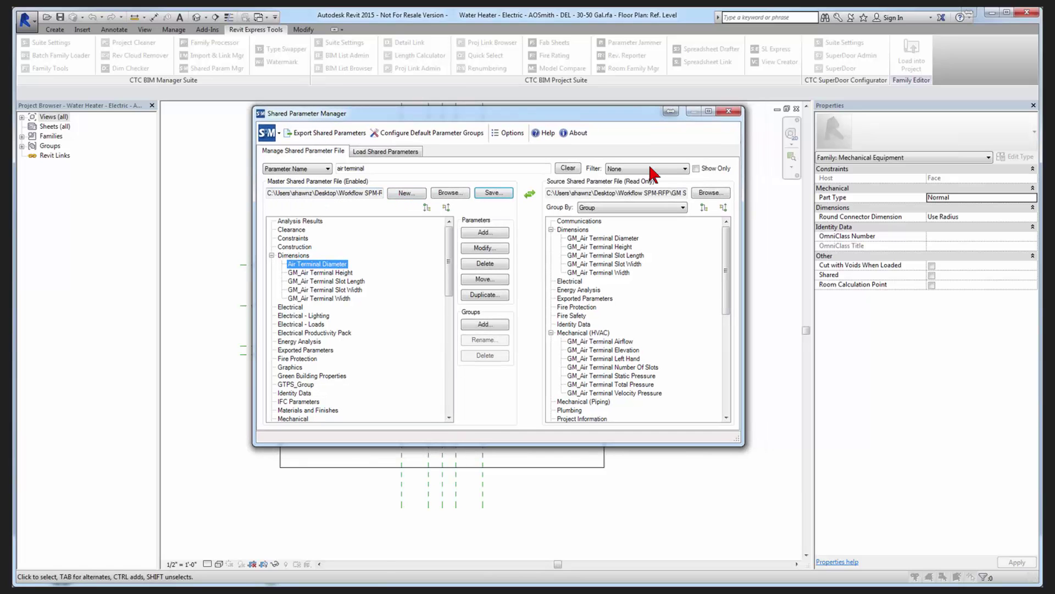
click(729, 111)
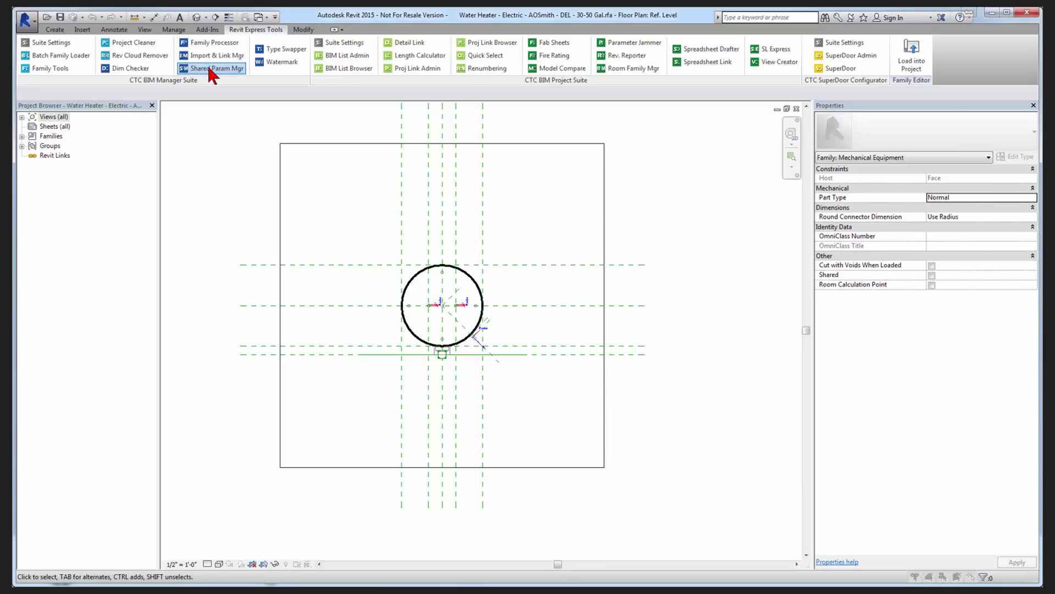
Reopen Shared Param Mgr from Revit Express Tools and load the master shared parameter .txt file.
click(212, 69)
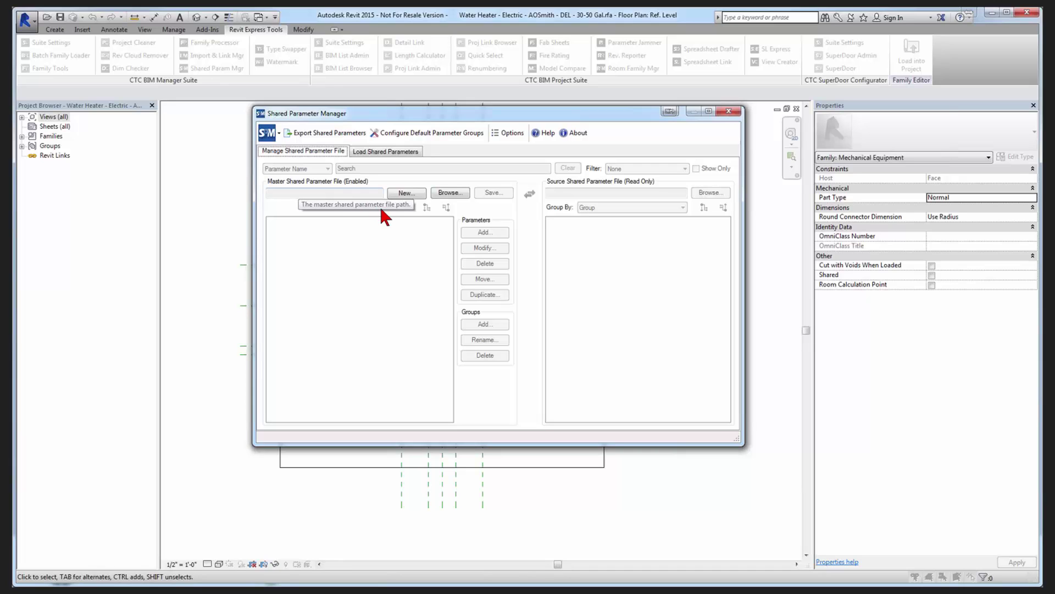
click(447, 193)
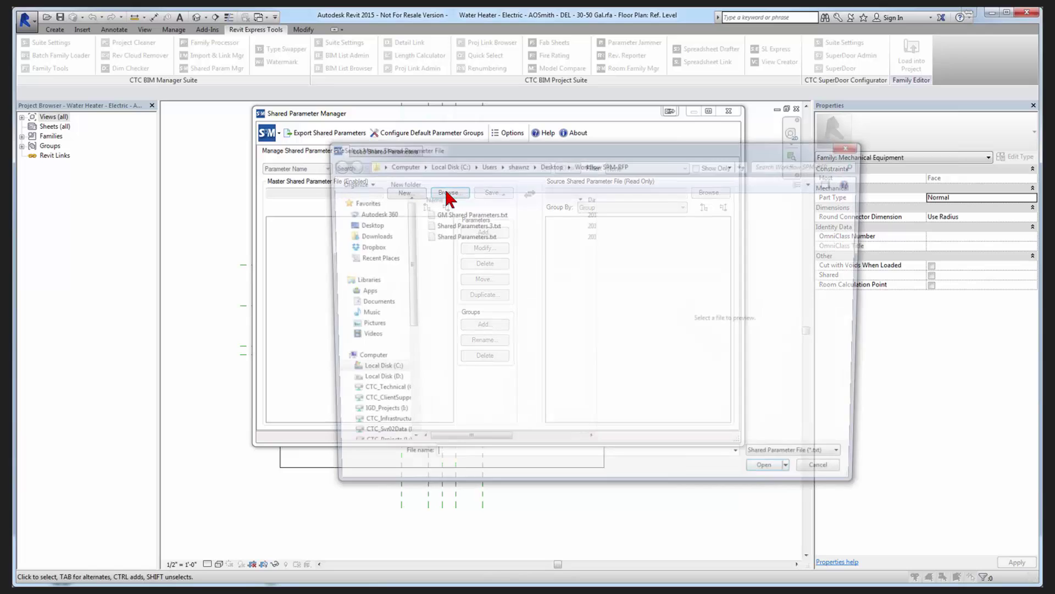
double_click(454, 233)
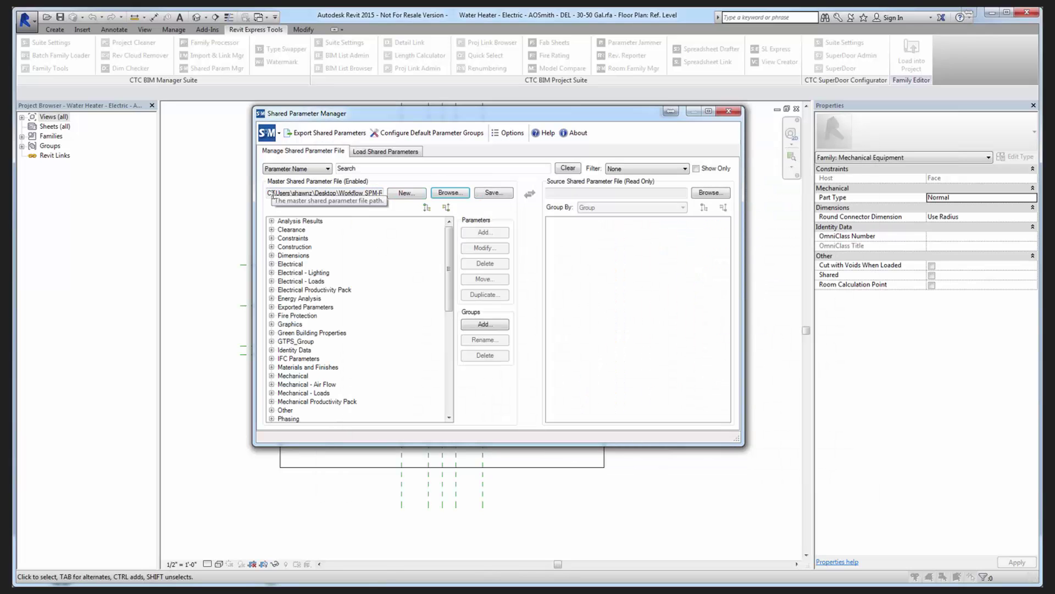
mouse_move(268, 192)
mouse_down()
mouse_move(406, 195)
mouse_move(257, 198)
mouse_up()
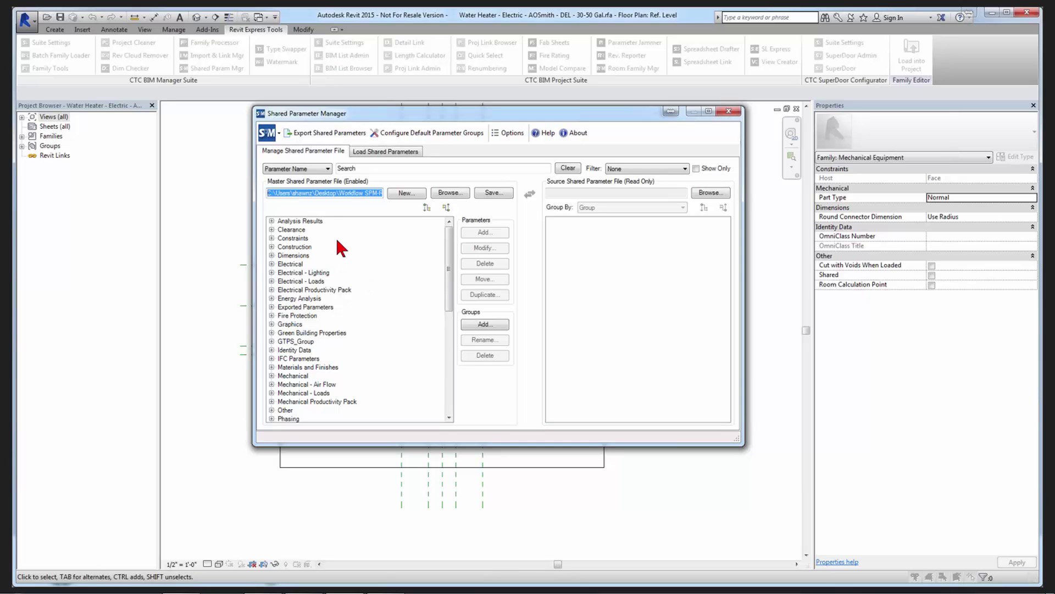
drag(426, 113, 431, 167)
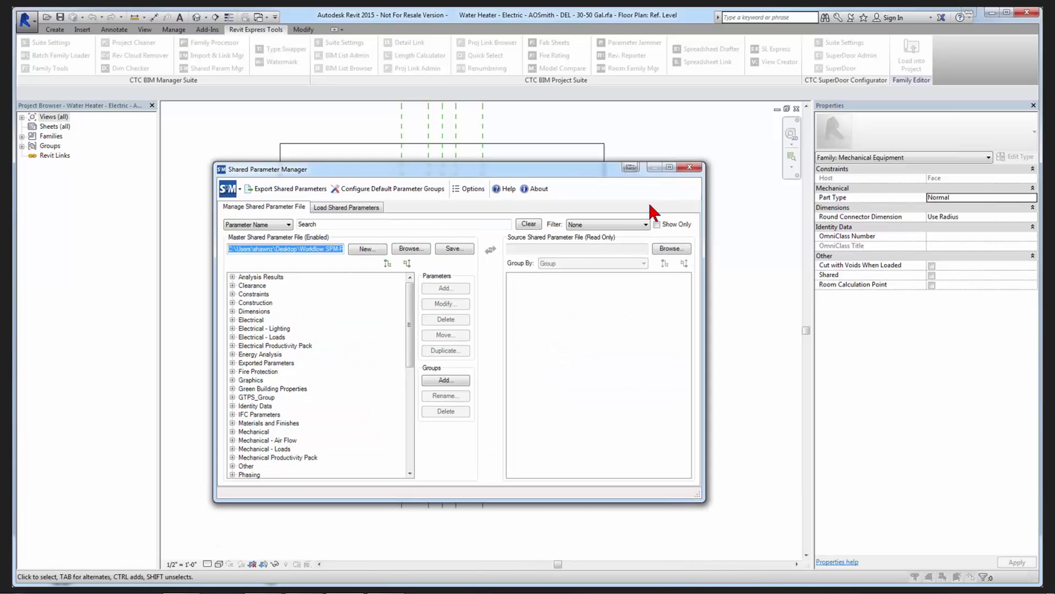
Load GM Shared Parameters.txt as source, search 'voltage', and select Voltage Nominal.
click(671, 248)
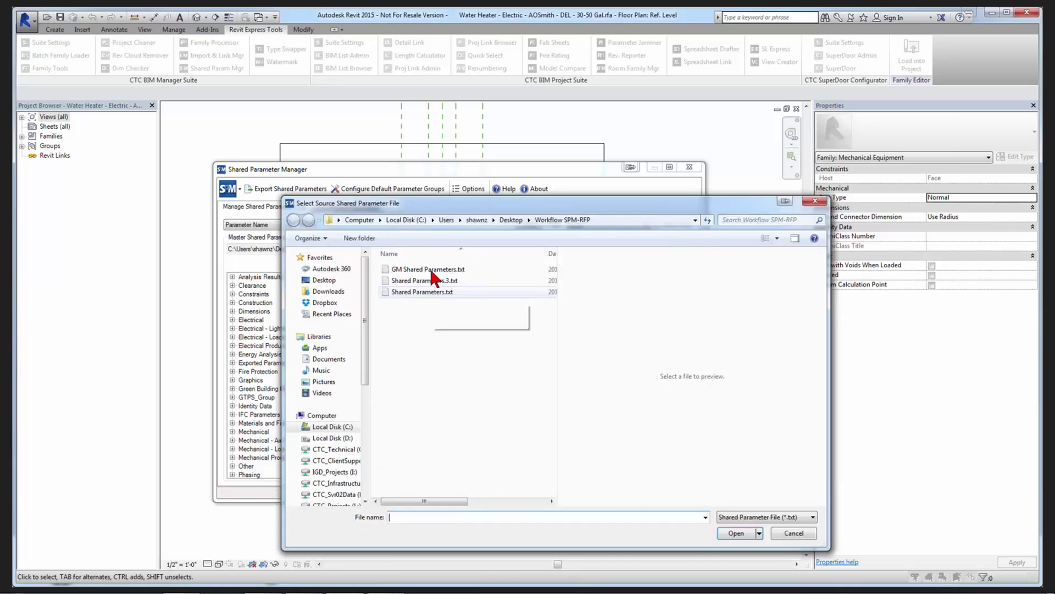
double_click(436, 275)
click(372, 225)
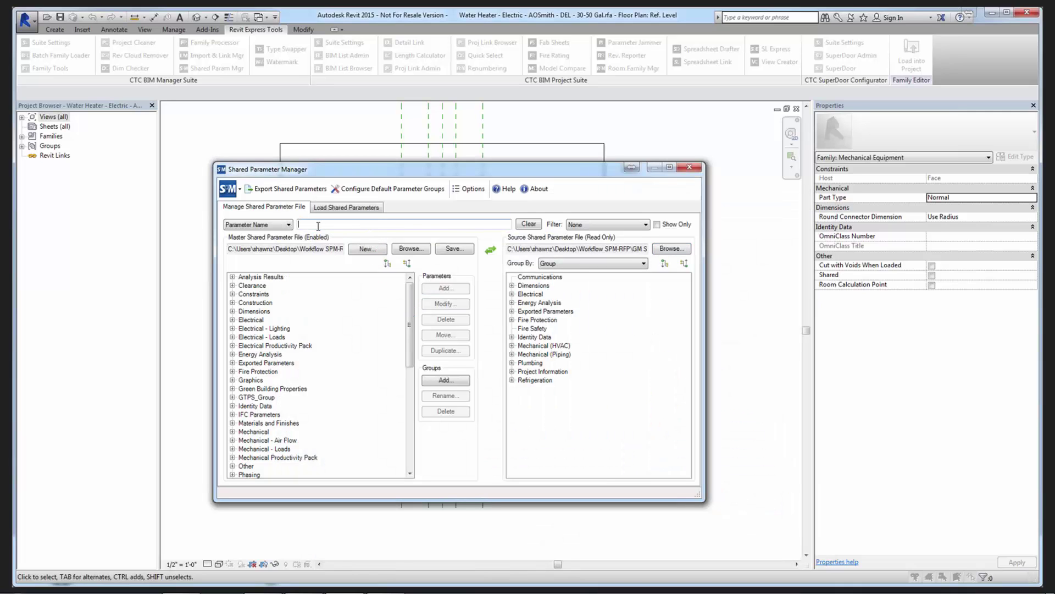
text(voltage)
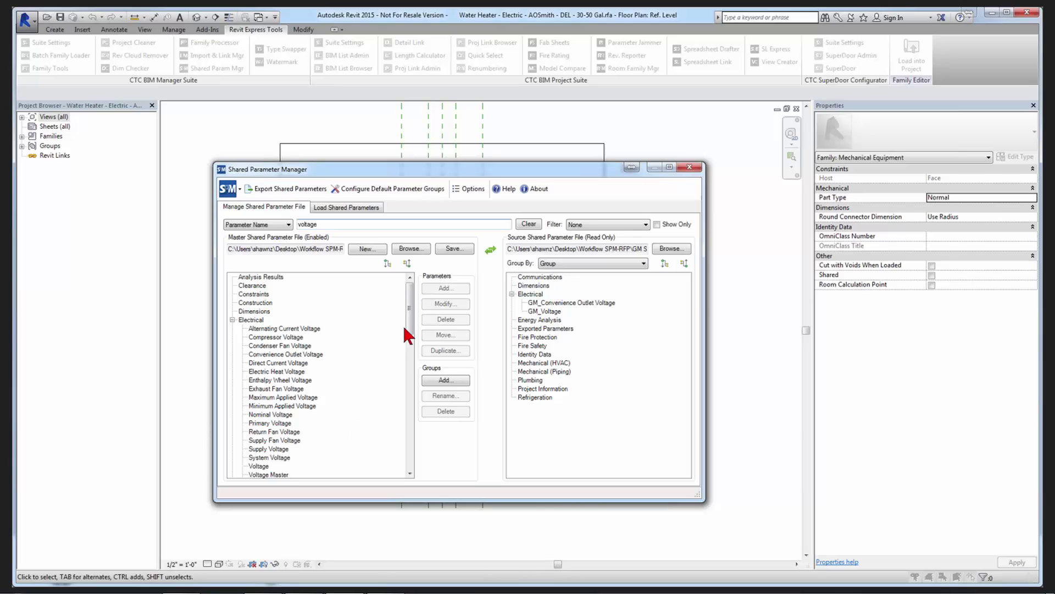
drag(408, 318, 389, 377)
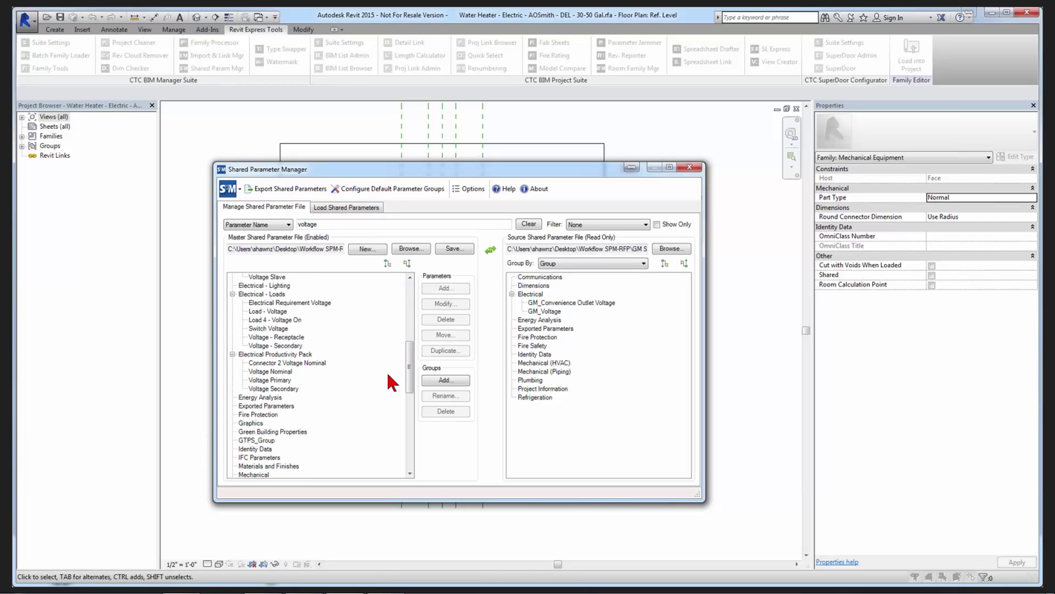
click(263, 372)
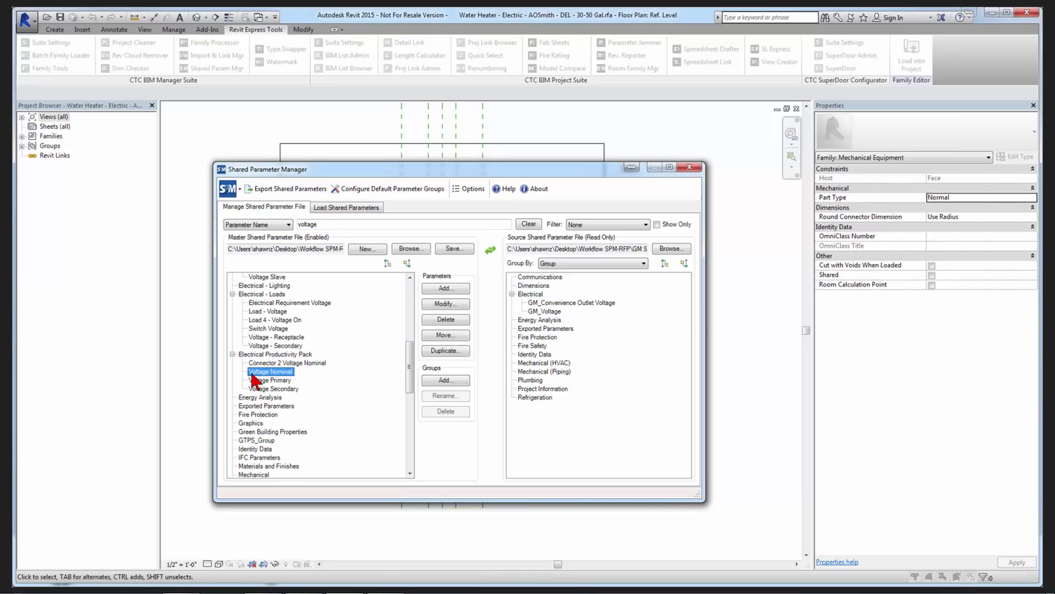
Pick source GM_Voltage, then extend the master selection through Voltage Primary and Voltage Secondary.
click(548, 312)
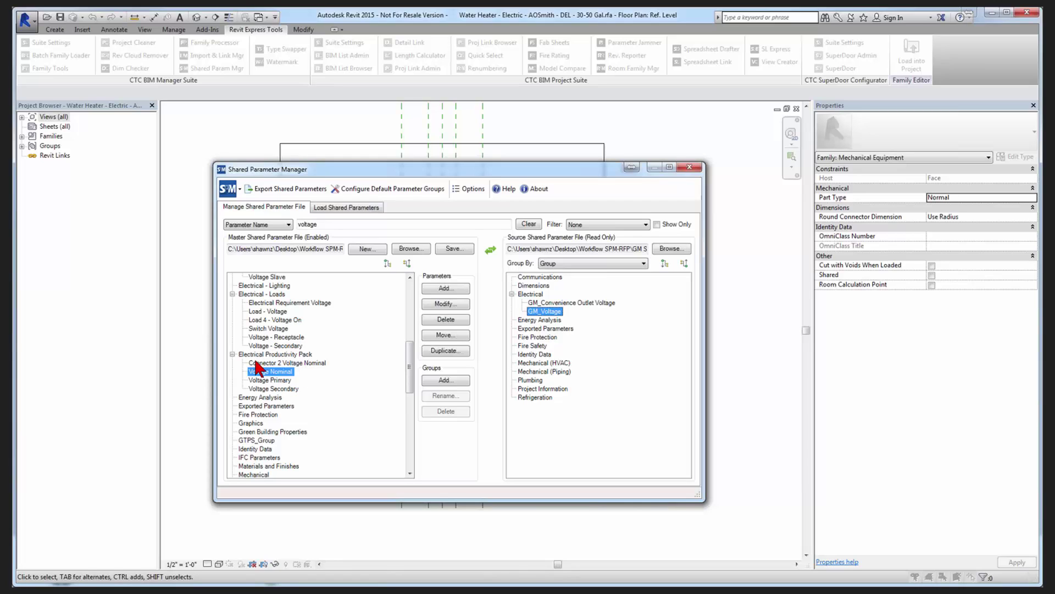
shift+click(265, 389)
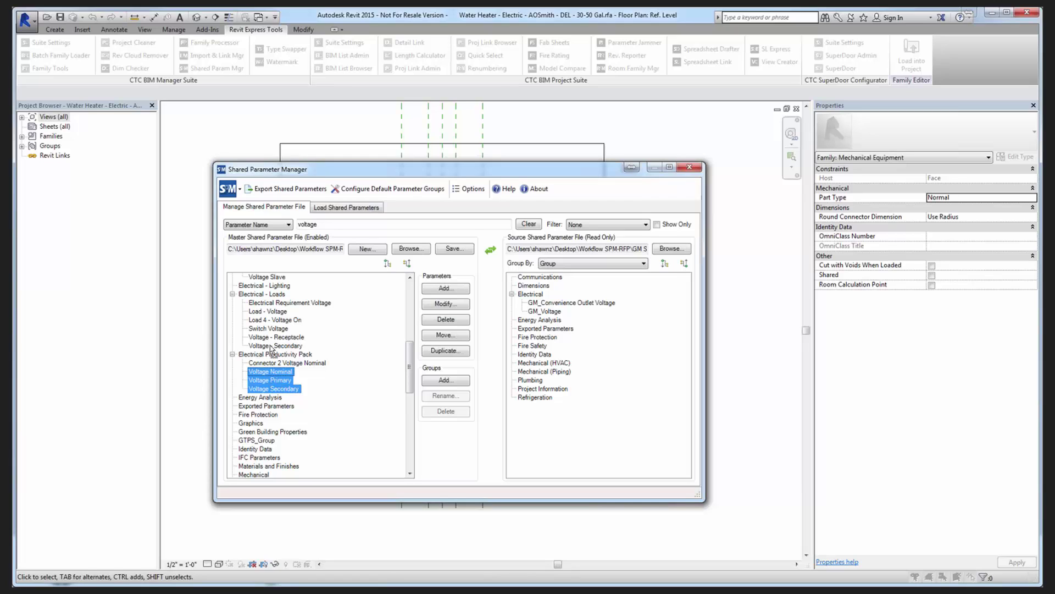
Drag Voltage Nominal, Primary and Secondary into Electrical - Loads, then select Voltage - Secondary.
drag(265, 303, 264, 300)
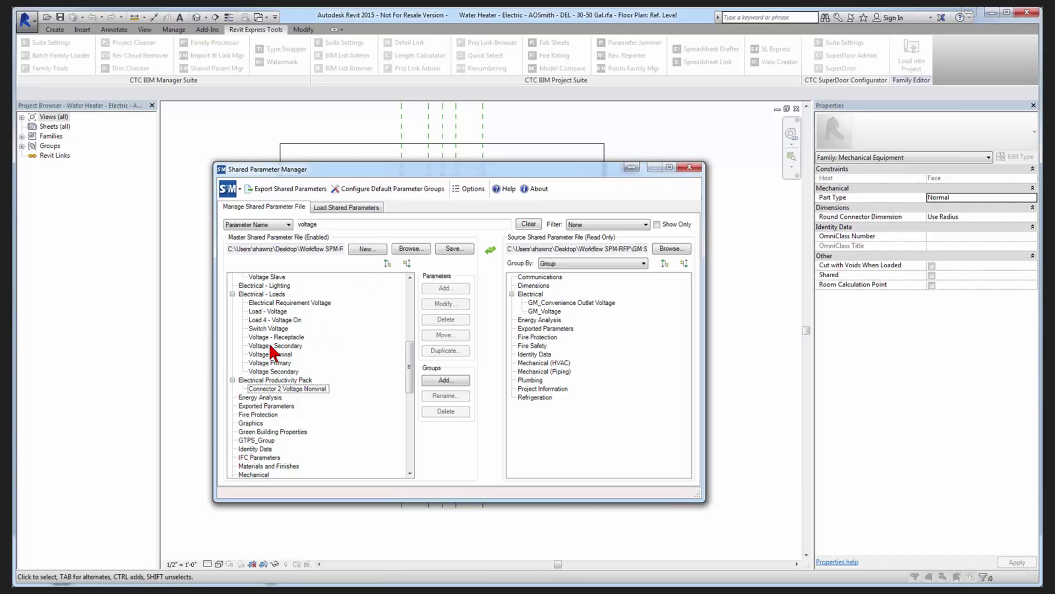
click(269, 345)
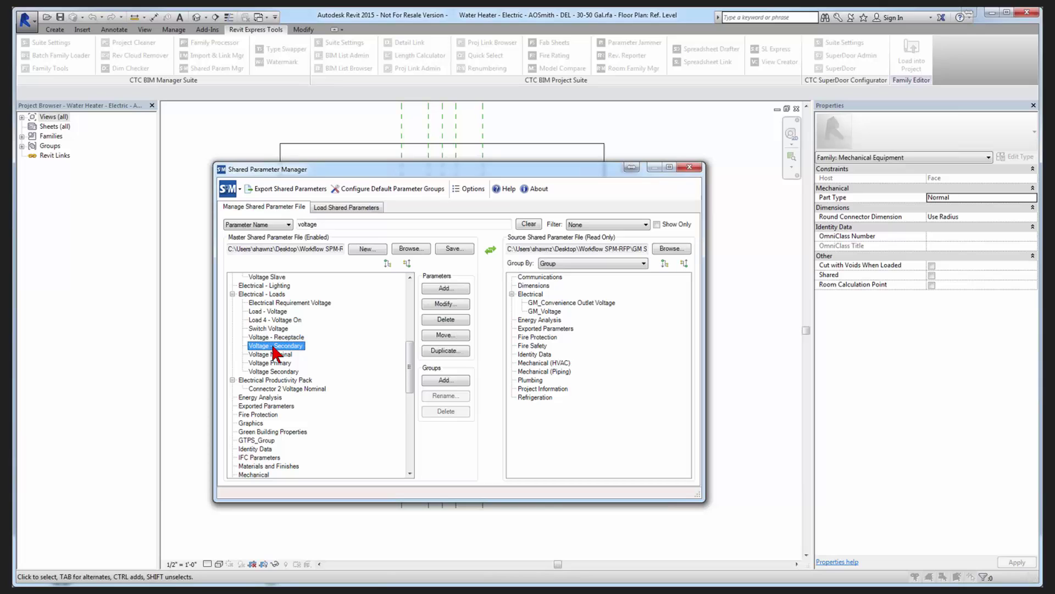
Delete Voltage - Secondary from Electrical - Loads and save the master parameter file.
click(446, 319)
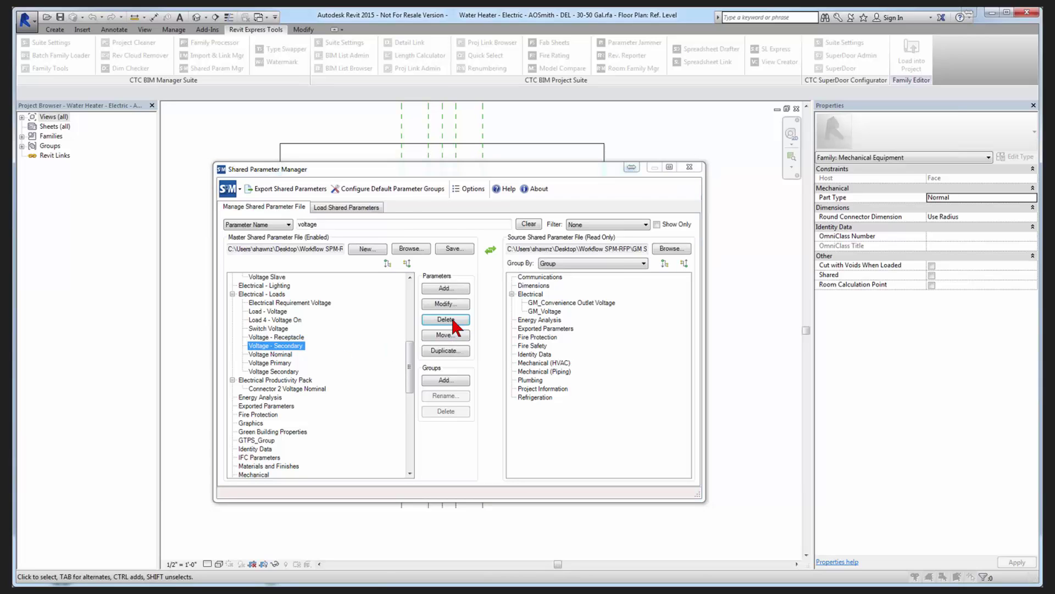
click(553, 345)
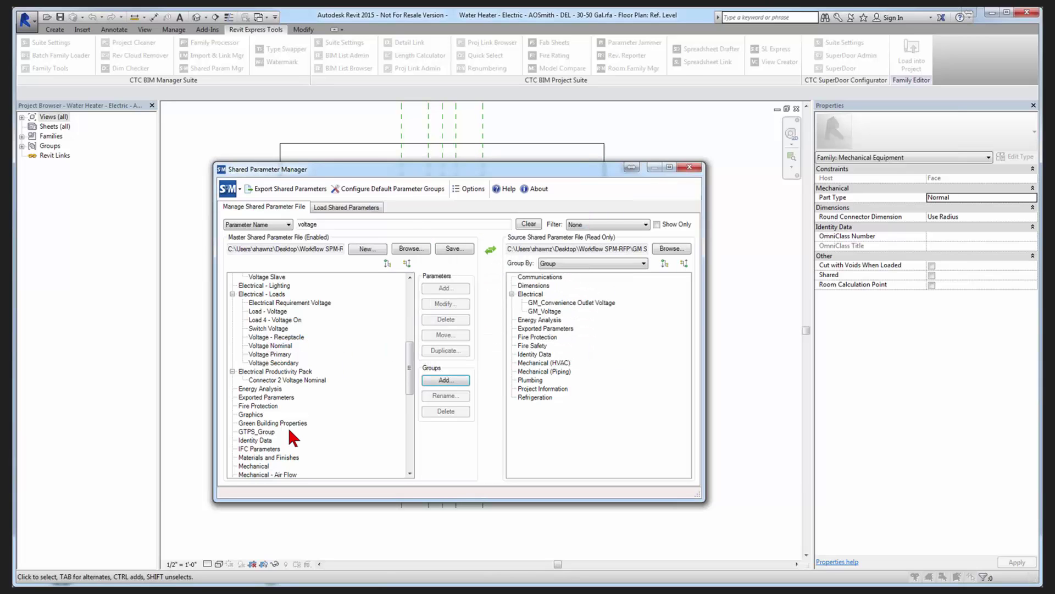
click(453, 248)
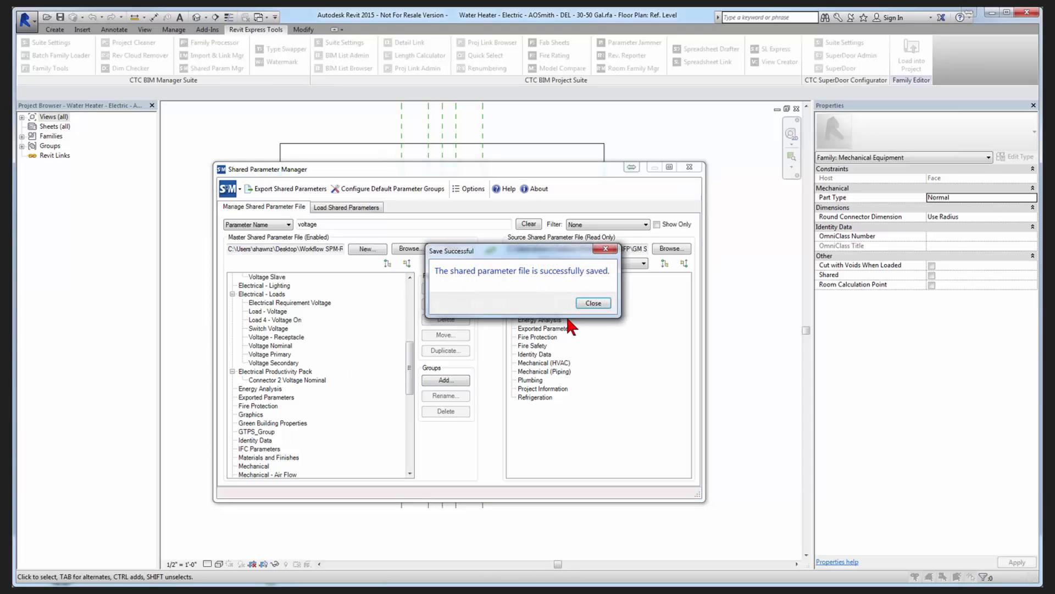
click(593, 302)
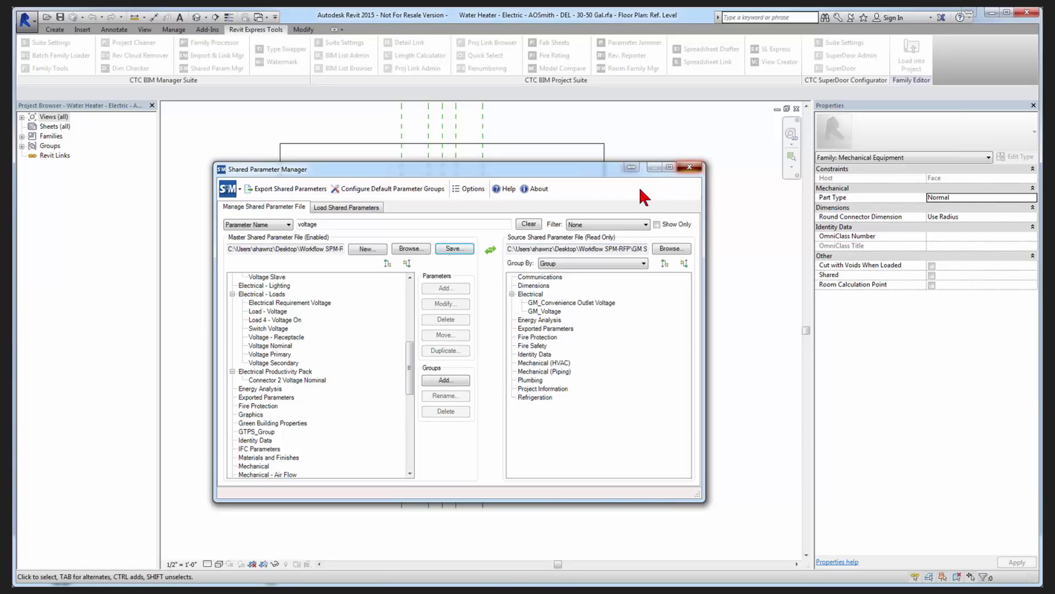
Close the Shared Parameter Manager dialog with its X button.
click(689, 166)
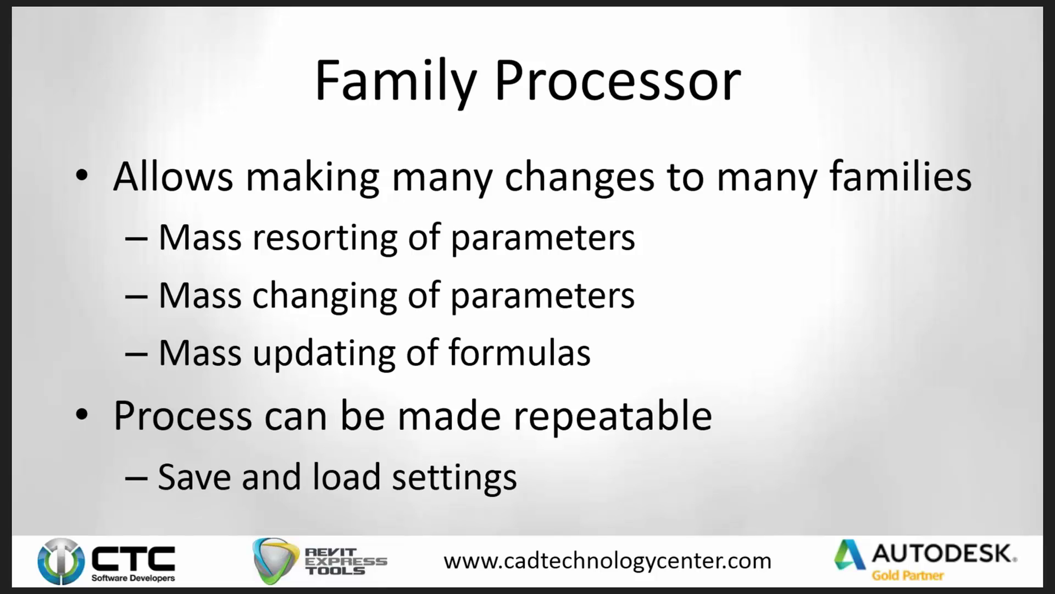
Advance the slideshow from Family Processor to the Demonstration slide.
key(Right)
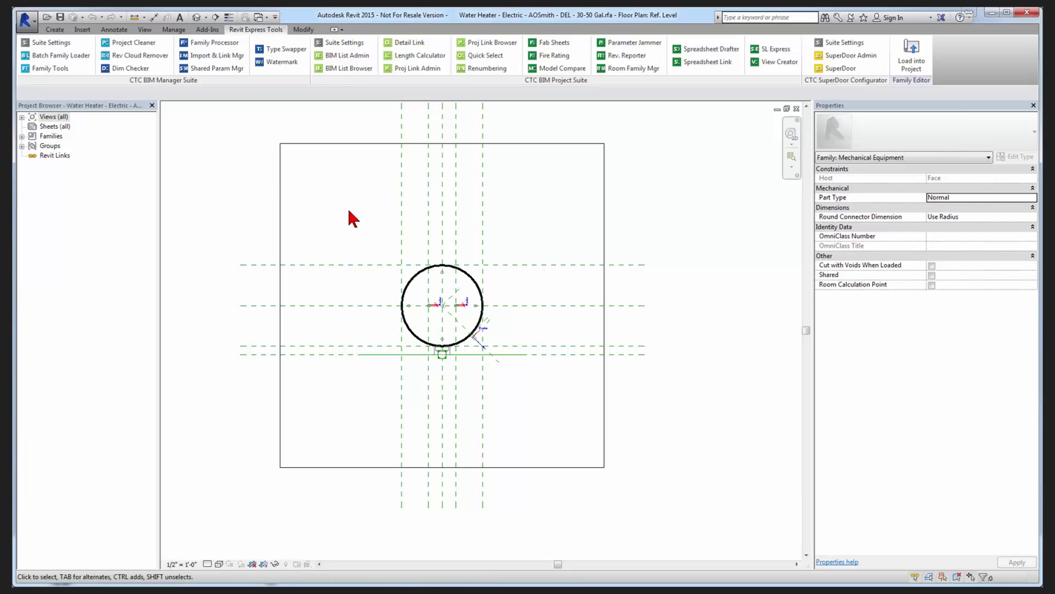
click(48, 20)
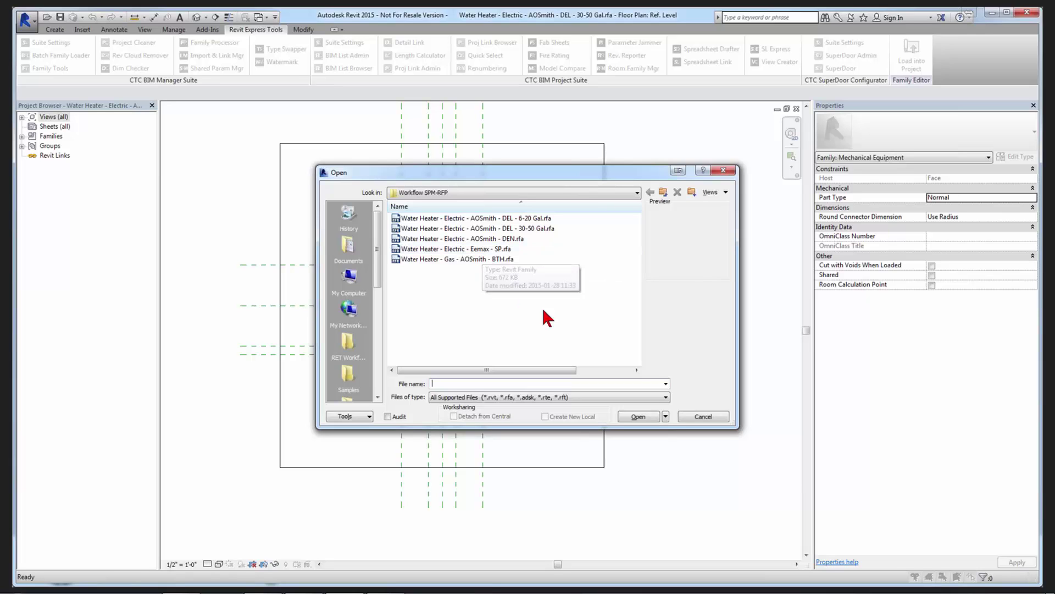
click(701, 416)
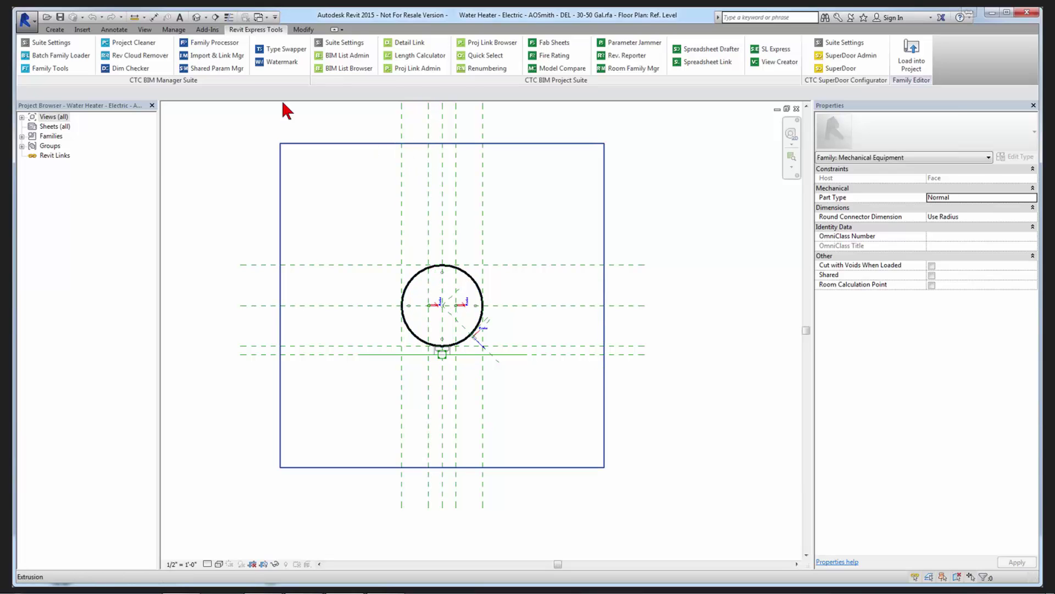
Launch Family Processor from Revit Express Tools and clear all settings with New Settings.
click(218, 44)
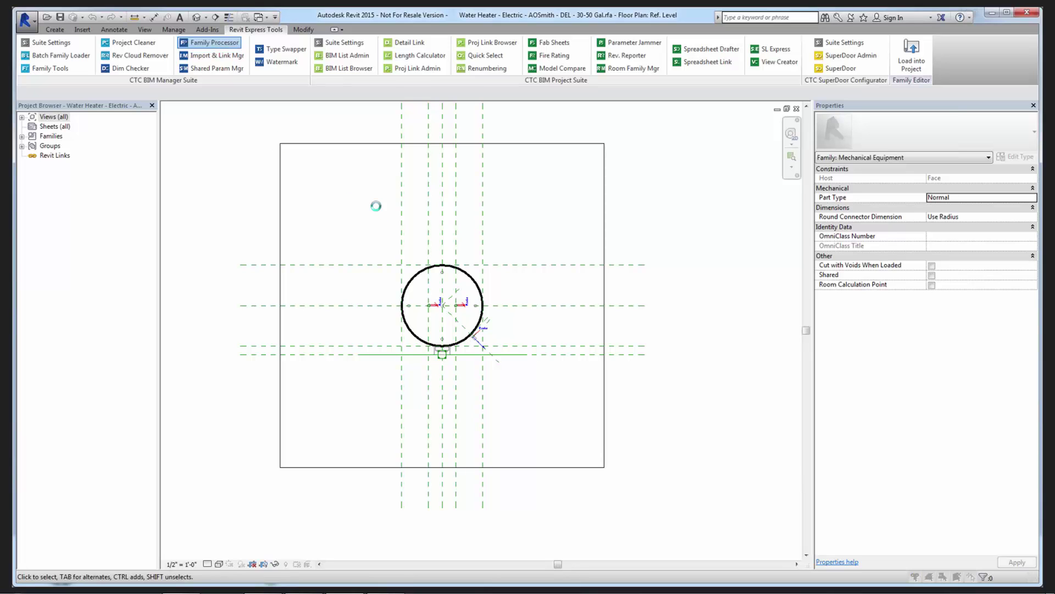
click(268, 142)
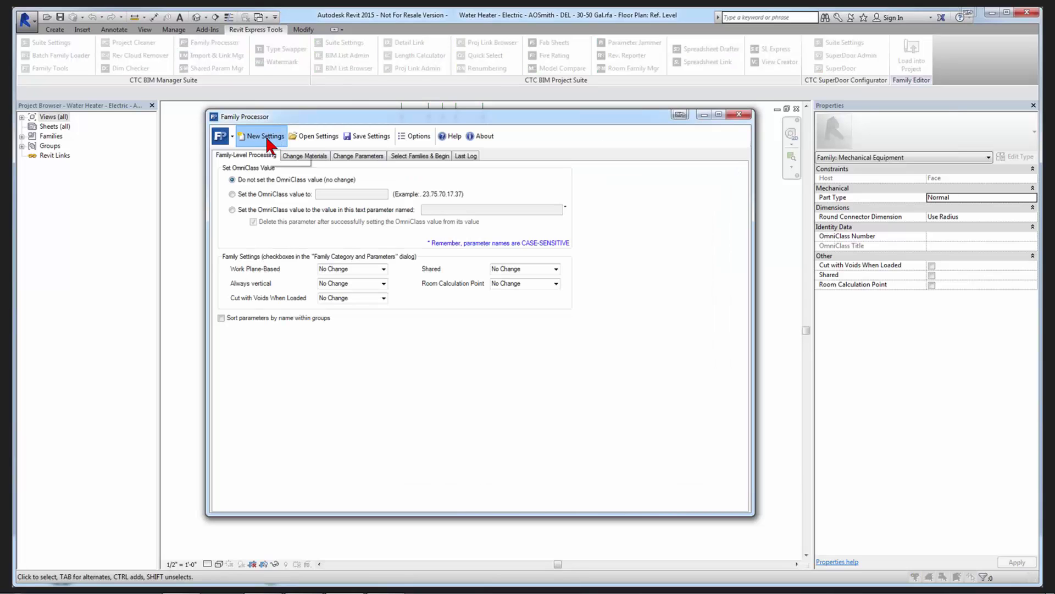
click(526, 343)
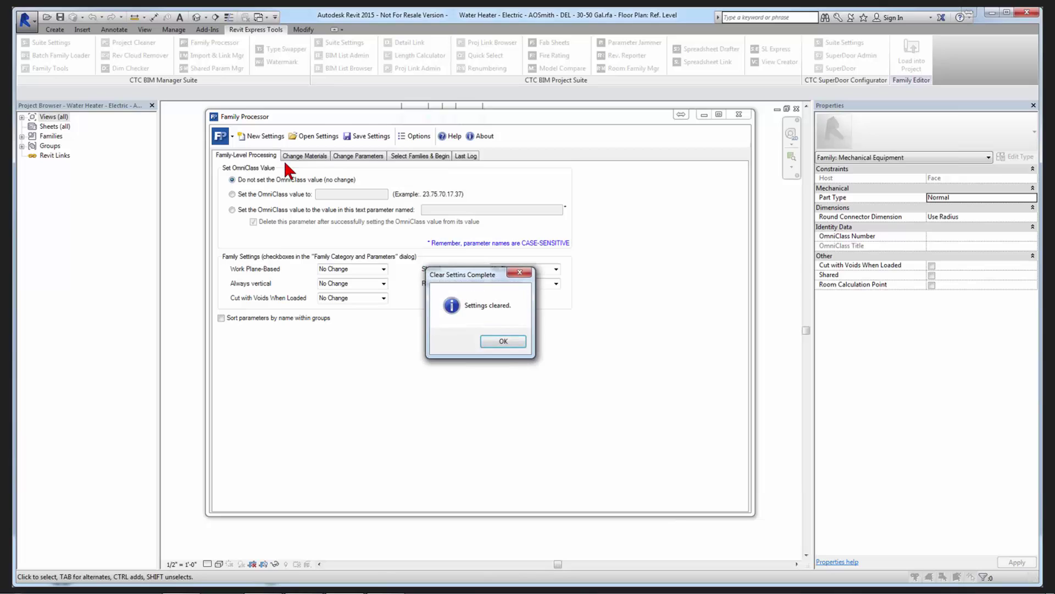
click(500, 345)
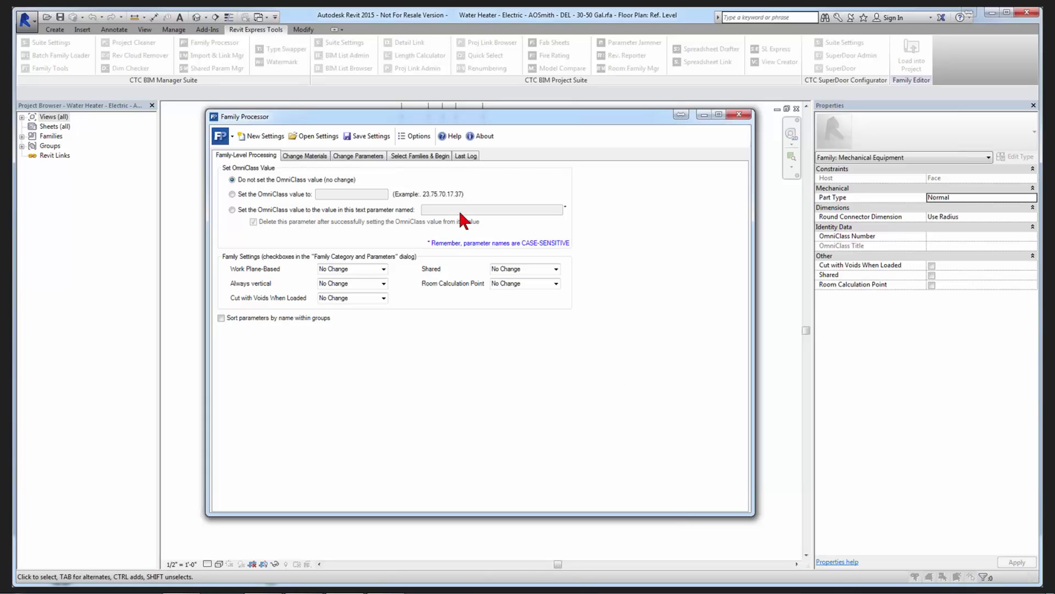
Enable automatic deletion of default materials, such as Default Light Source and Glass, in Family Processor Options.
click(418, 141)
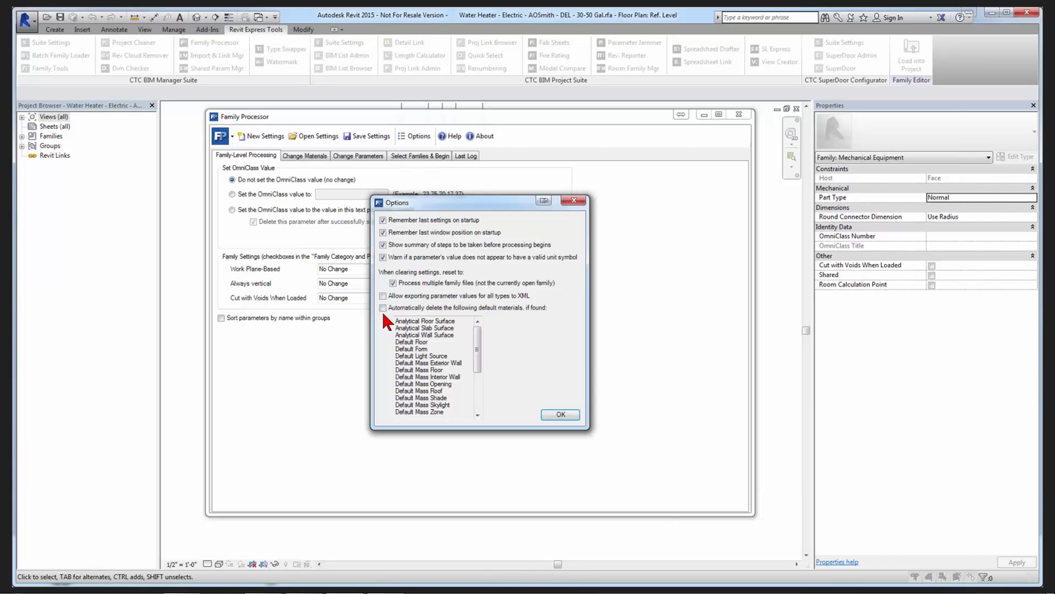
click(383, 307)
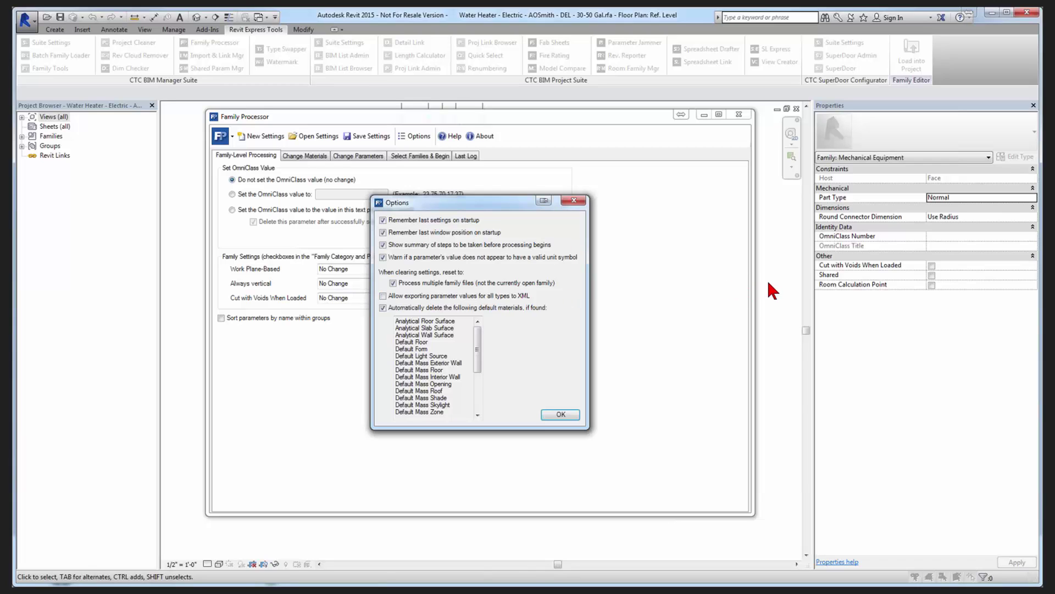
drag(416, 356, 439, 363)
scroll(448, 391, down, 2)
click(444, 369)
scroll(448, 375, down, 2)
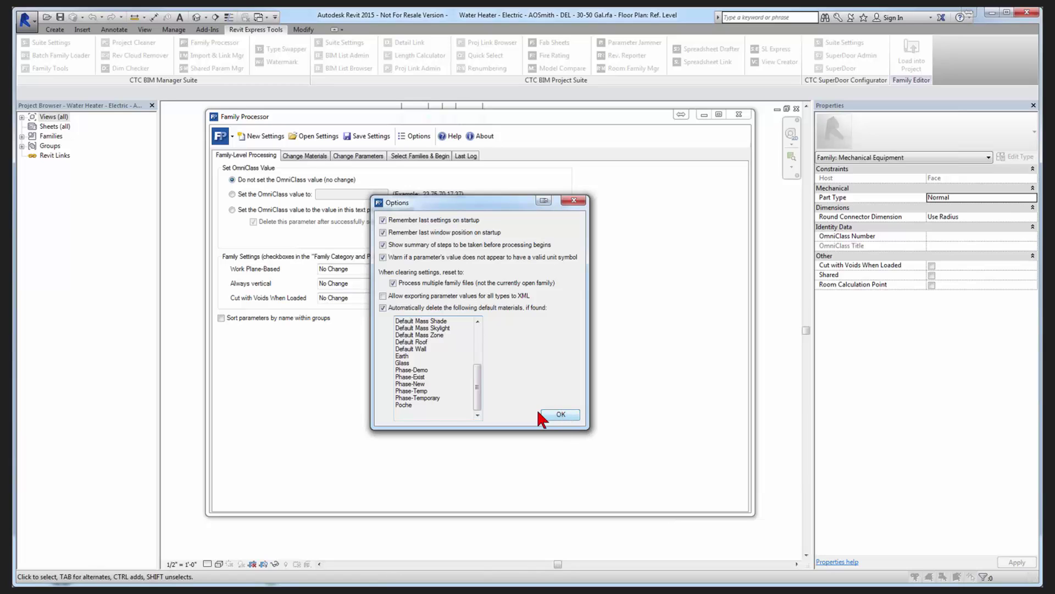
double_click(401, 363)
click(554, 415)
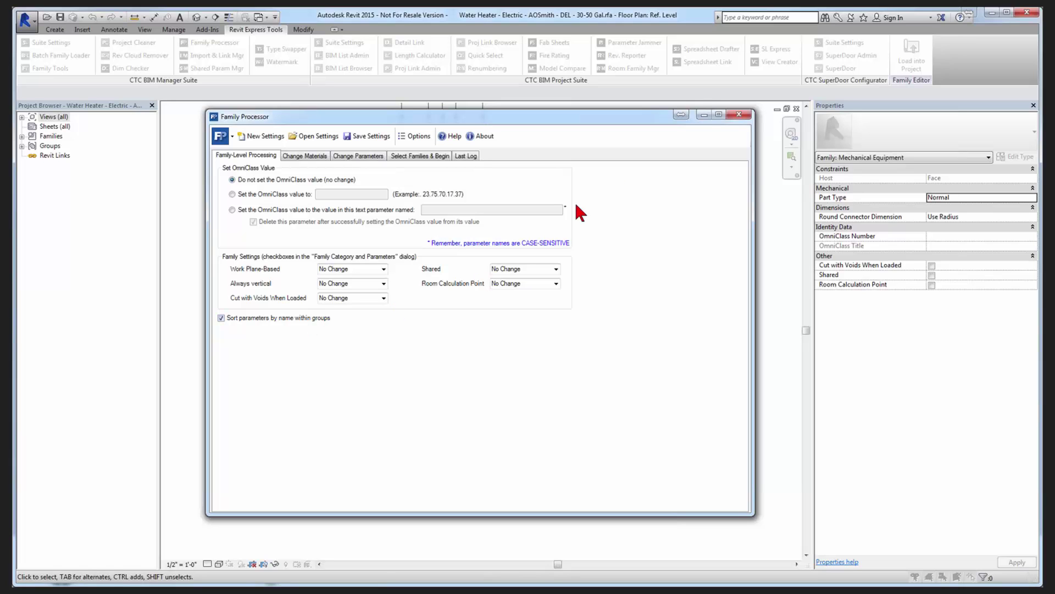
Close Family Processor and open the DEL-40 Family Types, selecting Apparent Power (default).
click(741, 115)
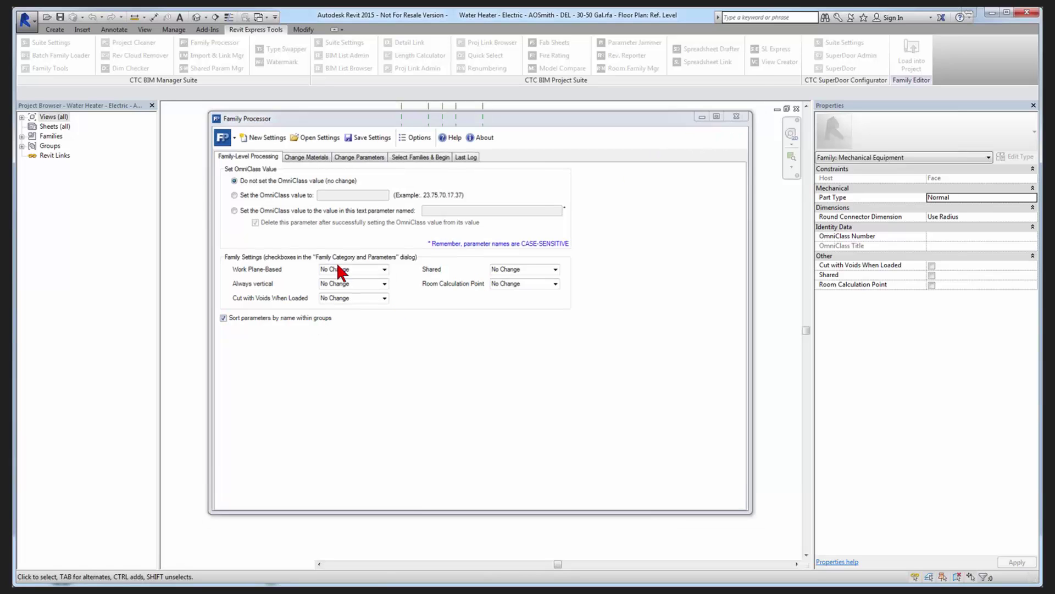
click(54, 29)
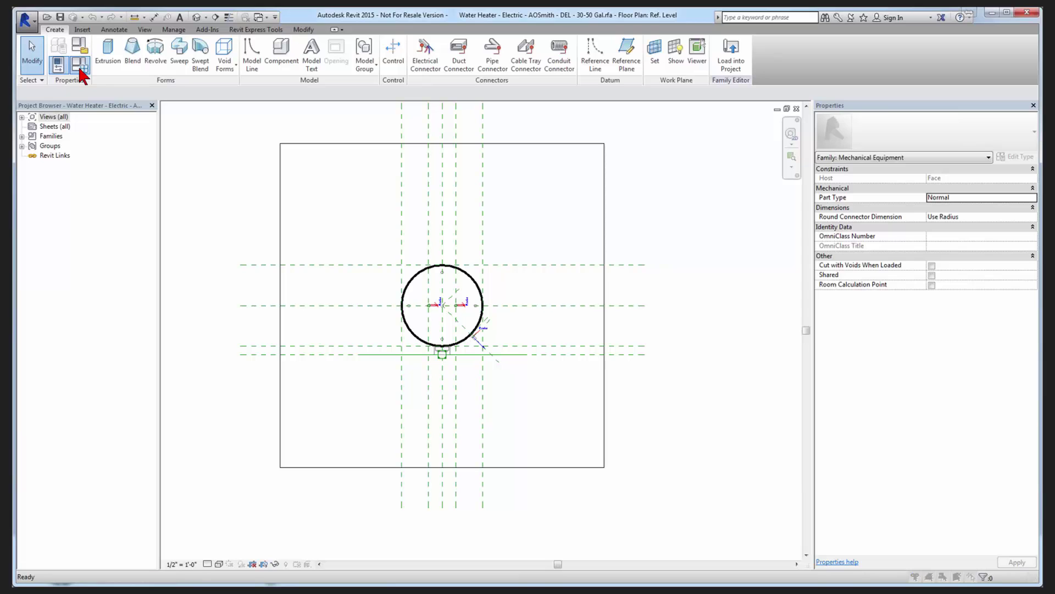
click(80, 70)
click(130, 286)
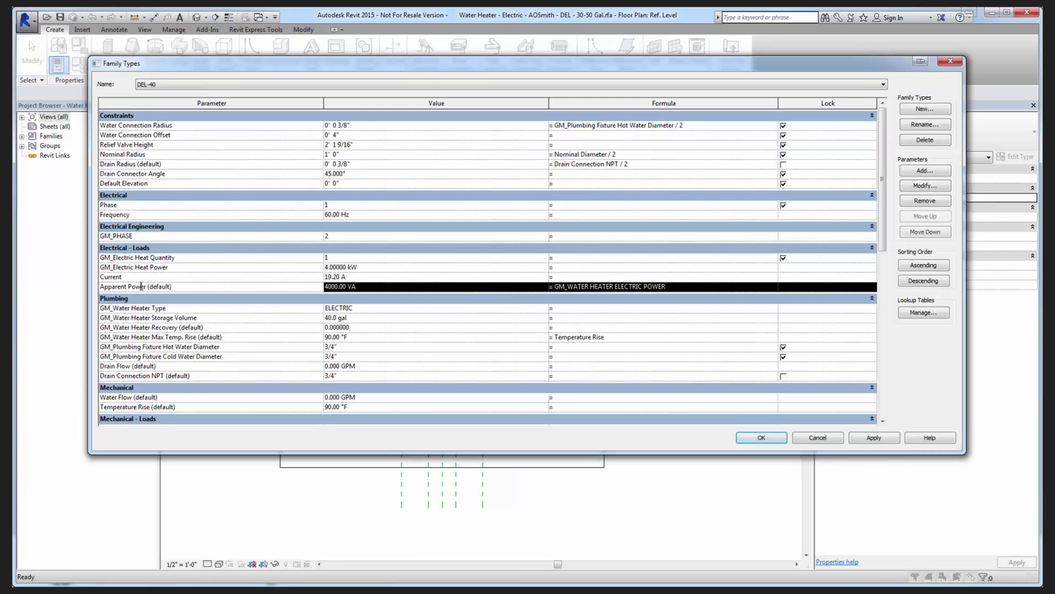
click(925, 266)
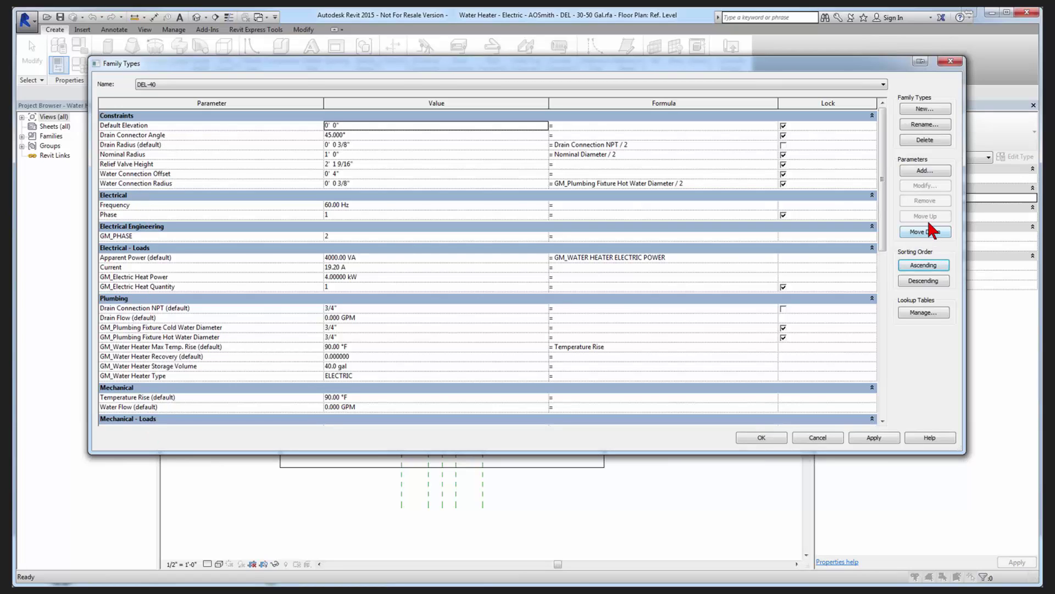
click(817, 438)
click(80, 68)
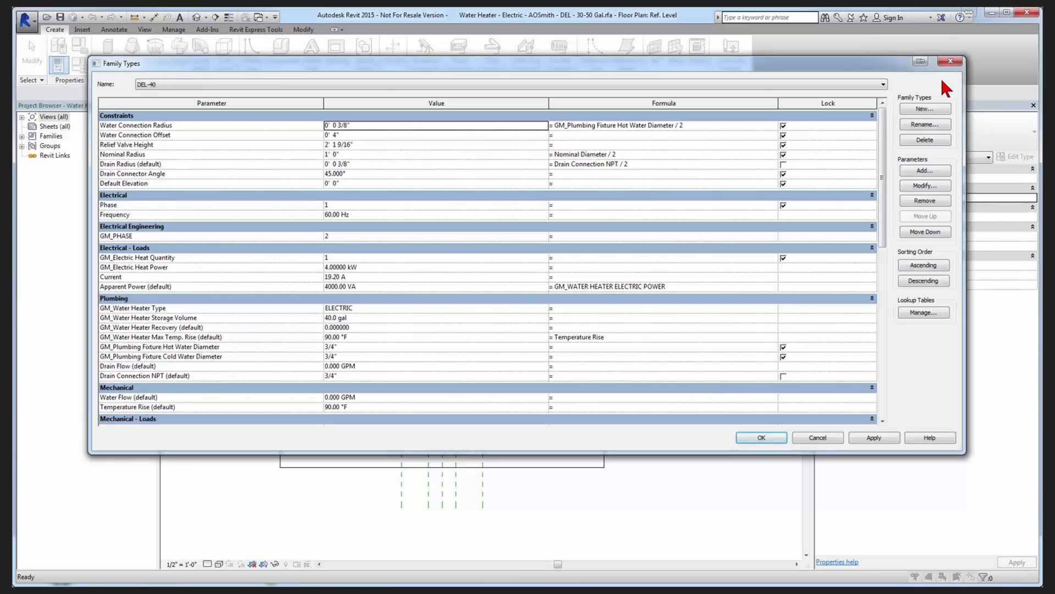
Close Family Types and relaunch Family Processor from the Revit Express Tools tab.
click(951, 63)
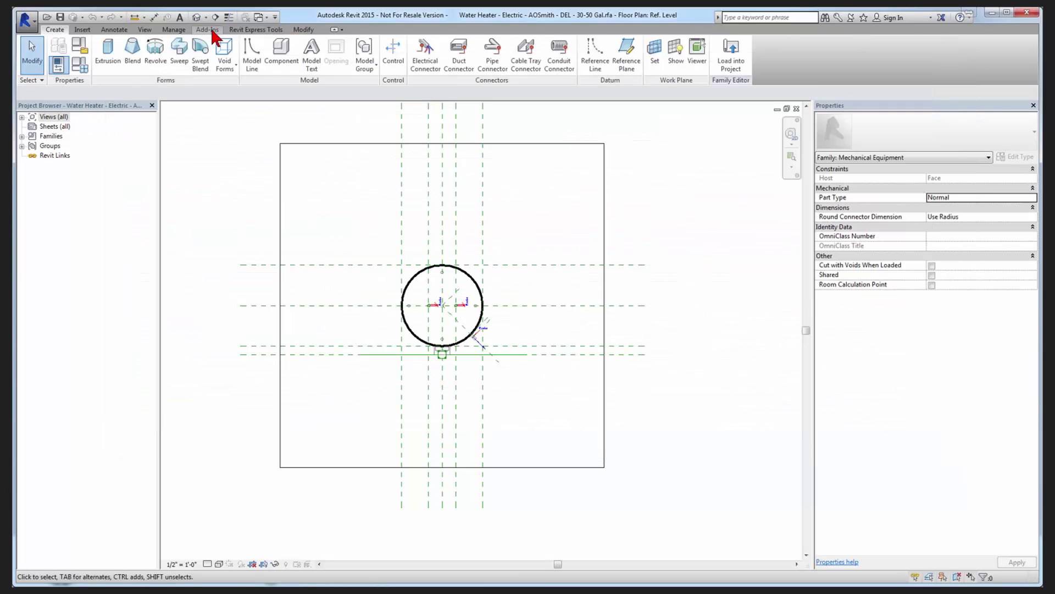
click(255, 29)
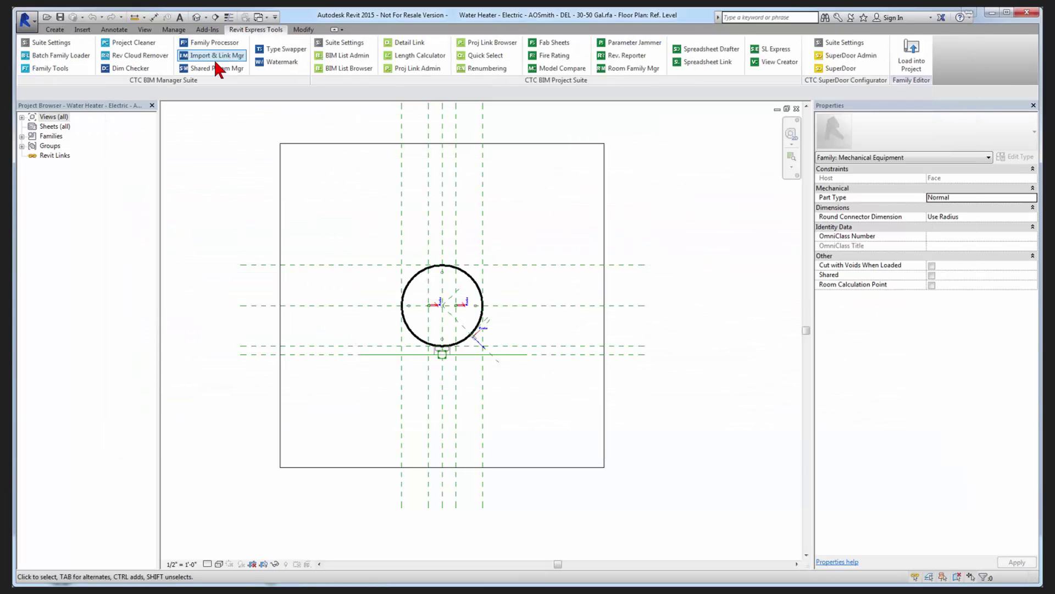
click(230, 44)
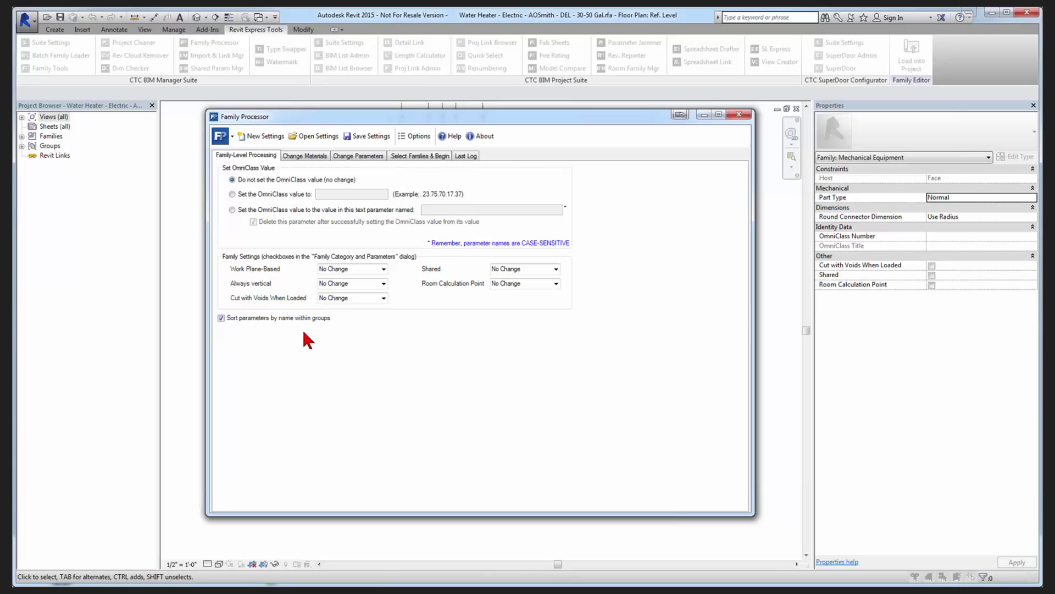
drag(313, 117, 303, 125)
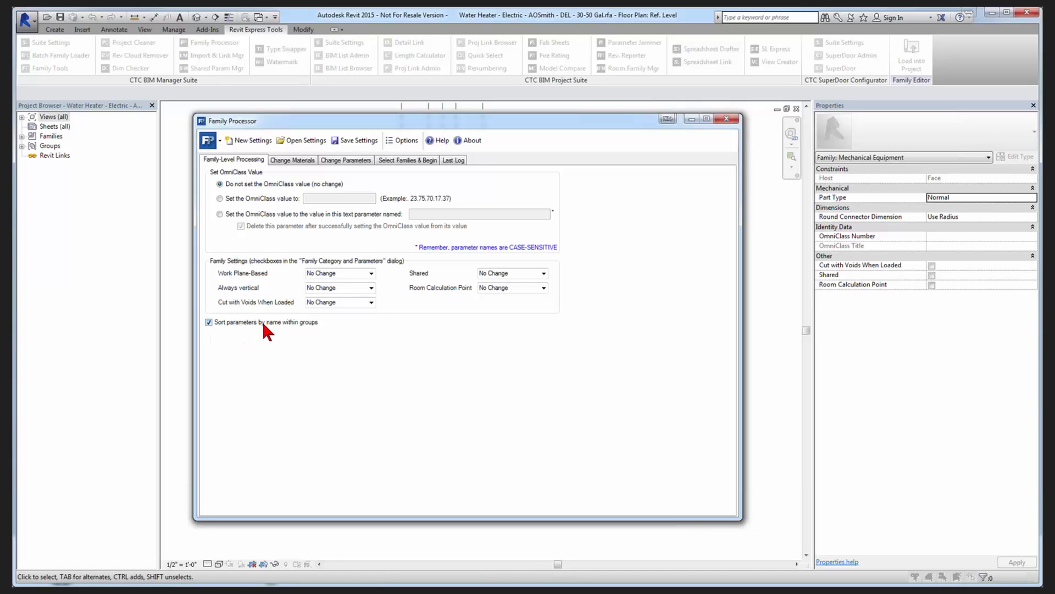
On Change Parameters > Delete Parameters, add then remove Apparent Power, leaving nothing queued.
click(345, 160)
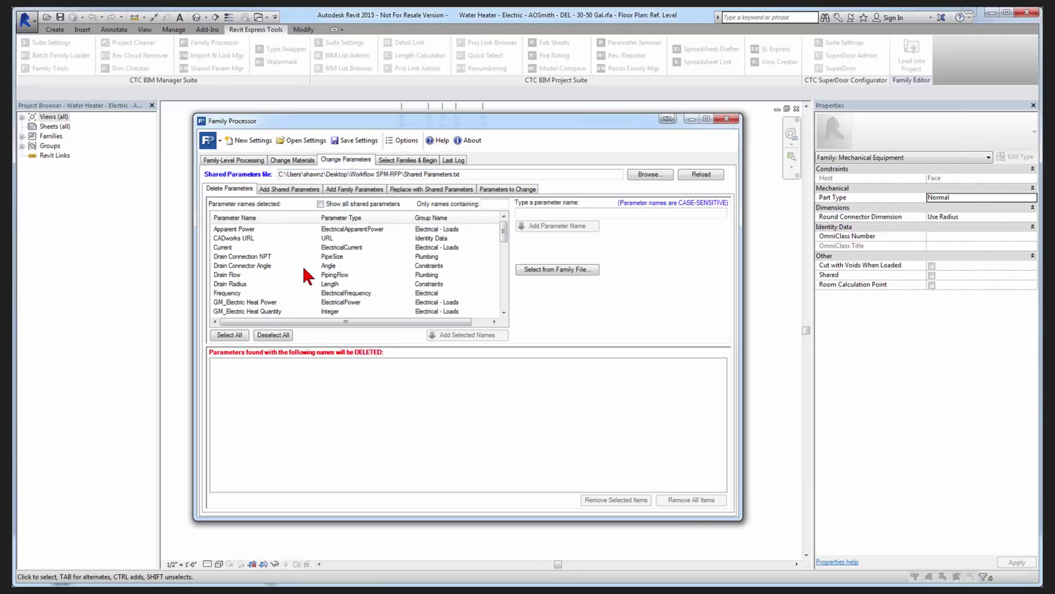
click(241, 229)
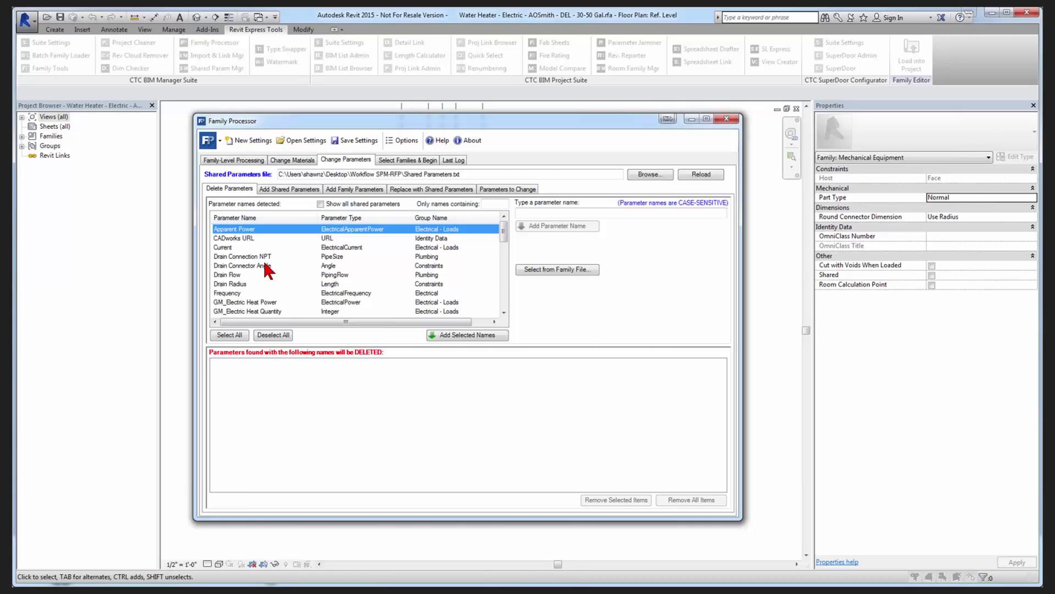
double_click(253, 228)
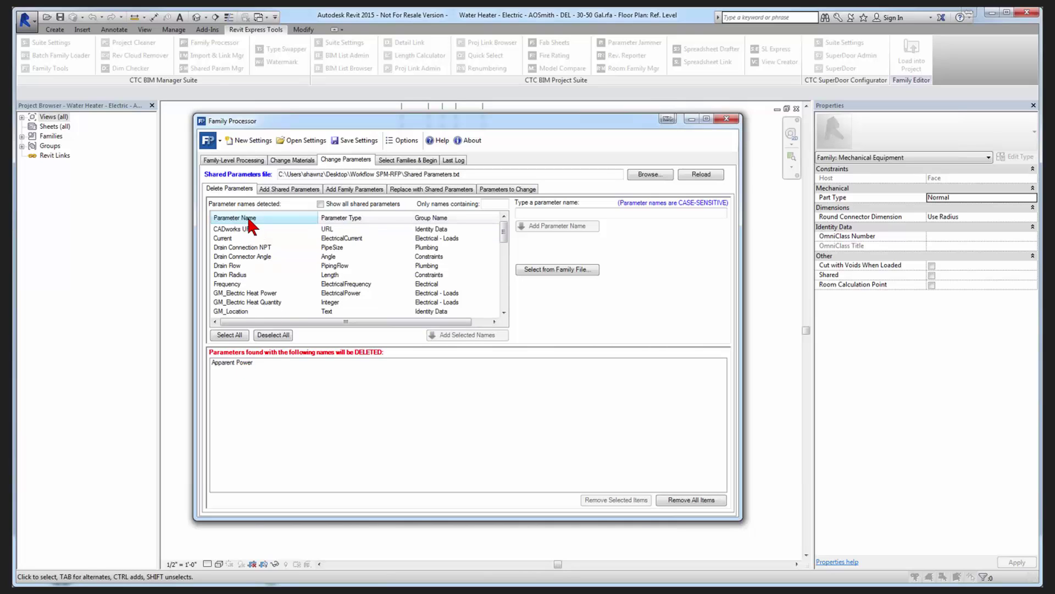
double_click(242, 363)
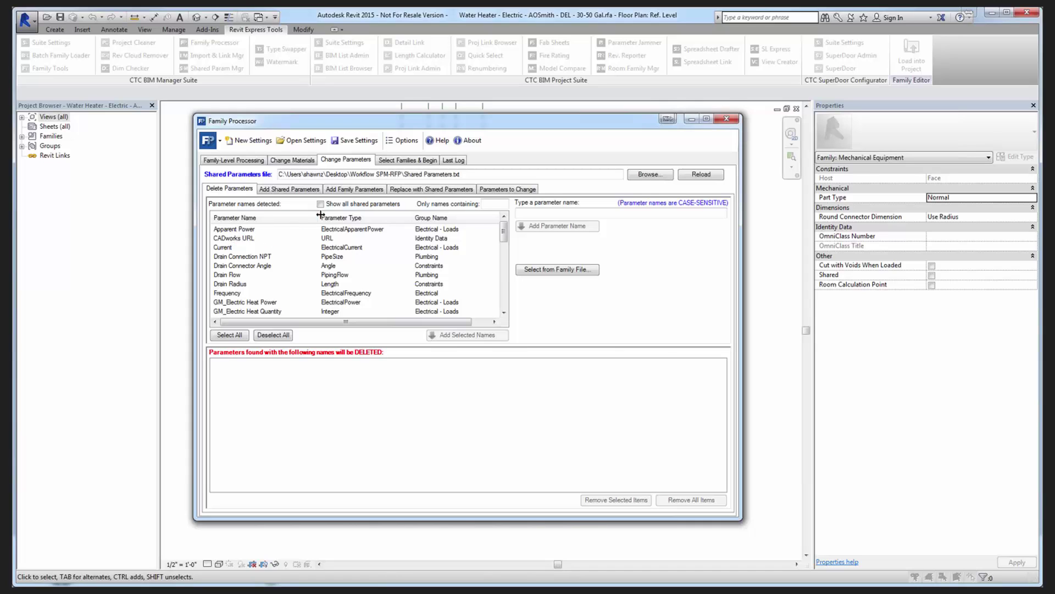
Add Apparent Power to the Replace with Shared Parameters grid and select its SP Name cell.
click(427, 190)
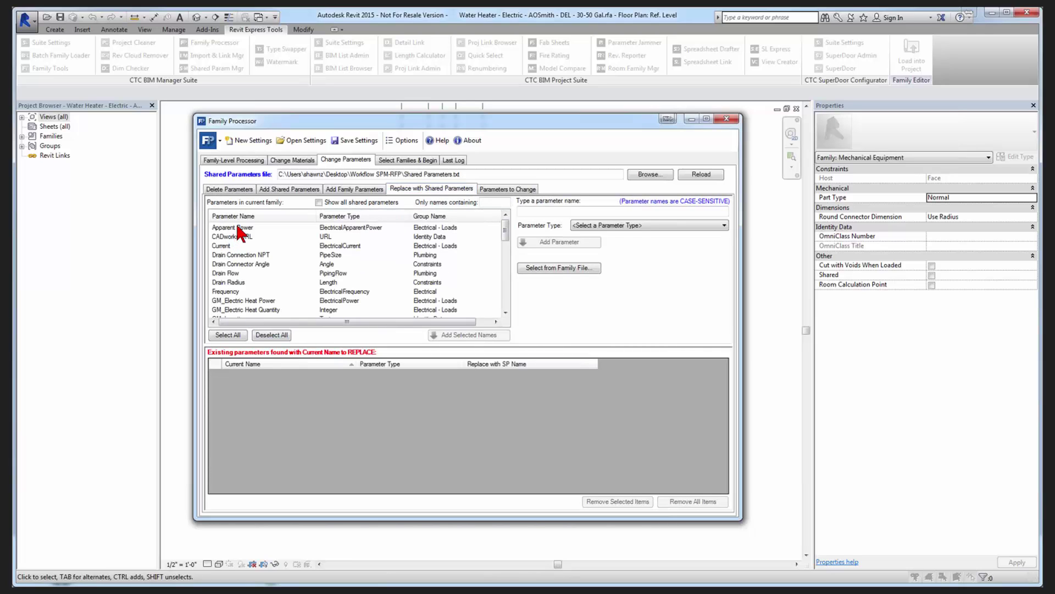
drag(238, 227, 255, 369)
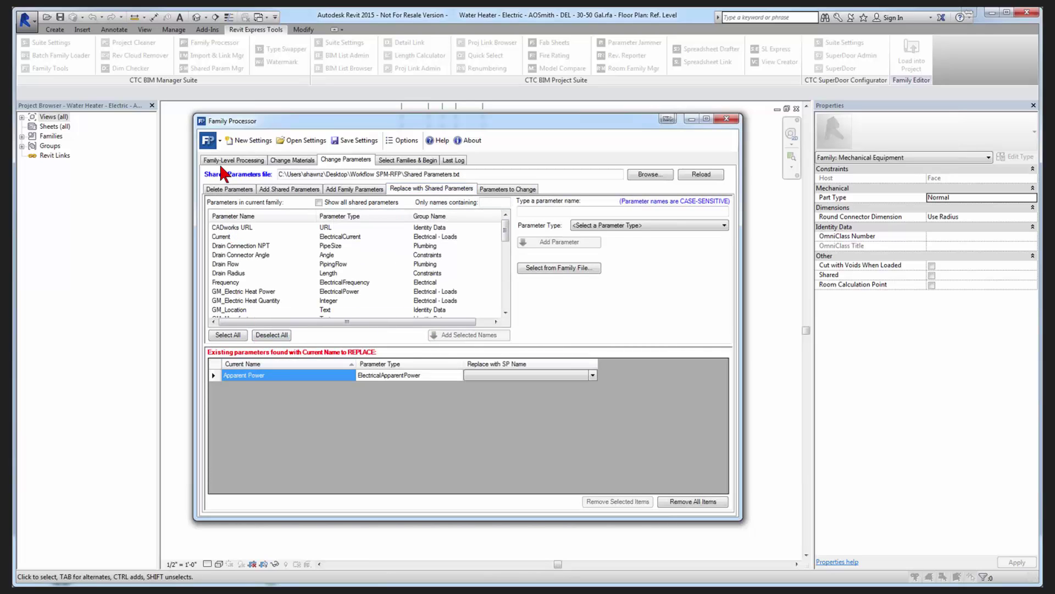
click(223, 189)
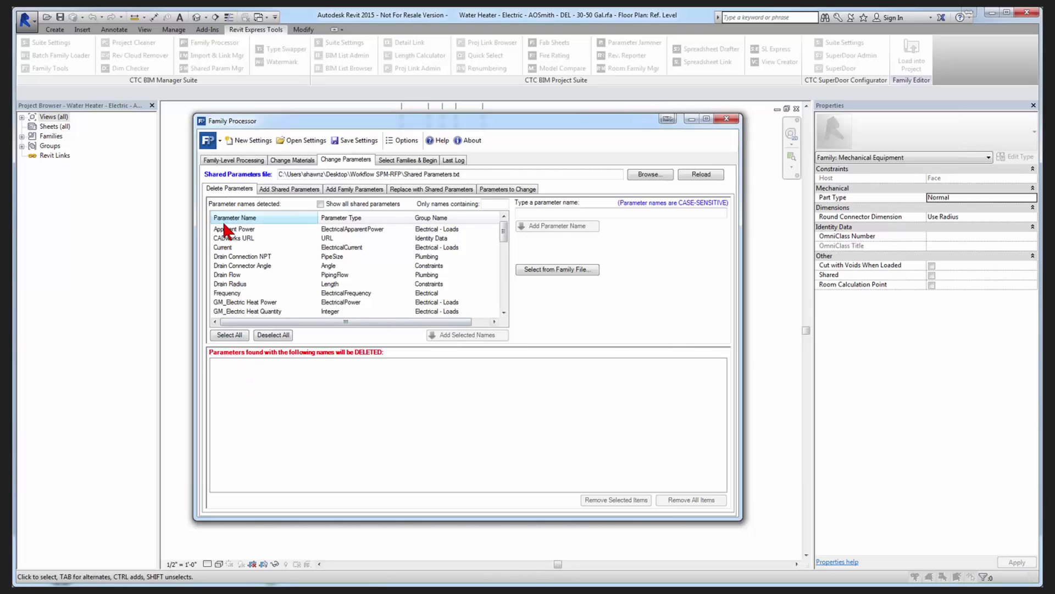
click(408, 189)
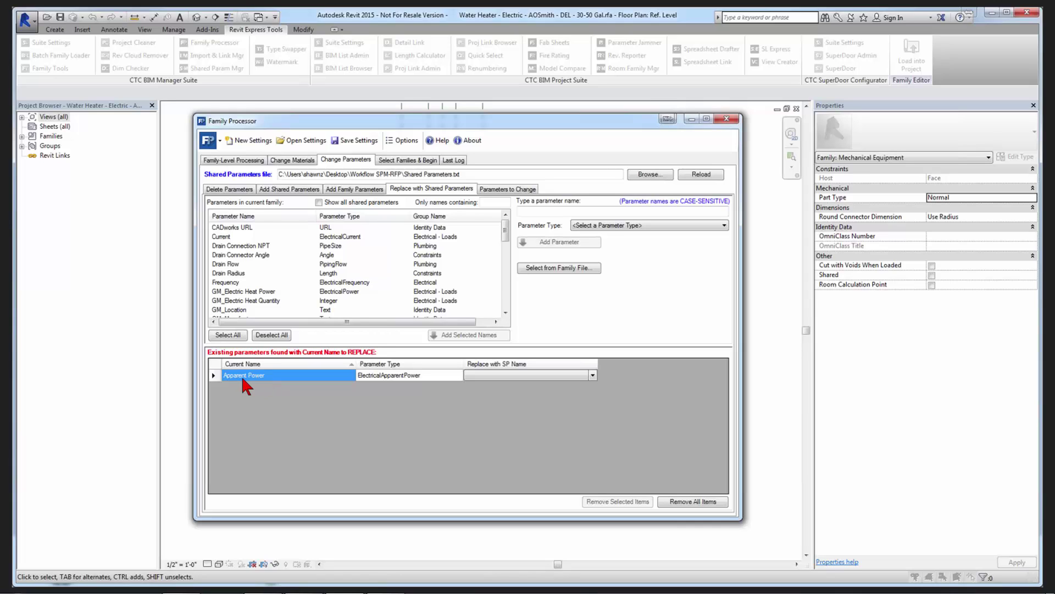
click(496, 374)
Open Apparent Power's Replace with SP Name dropdown to list the available shared parameter names.
click(592, 375)
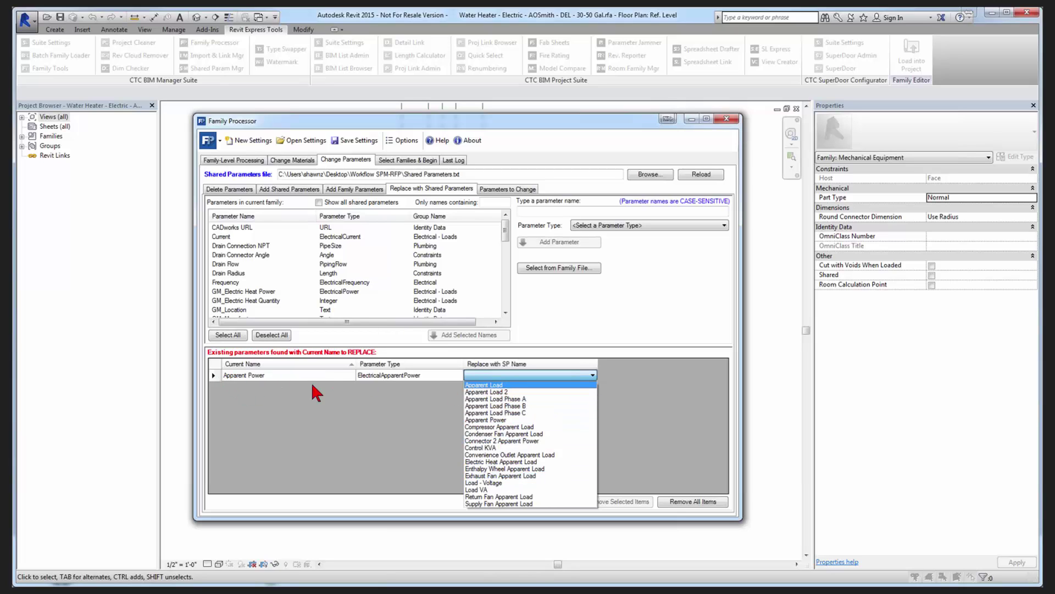
Map Apparent Power to the shared parameter Apparent Load.
click(478, 385)
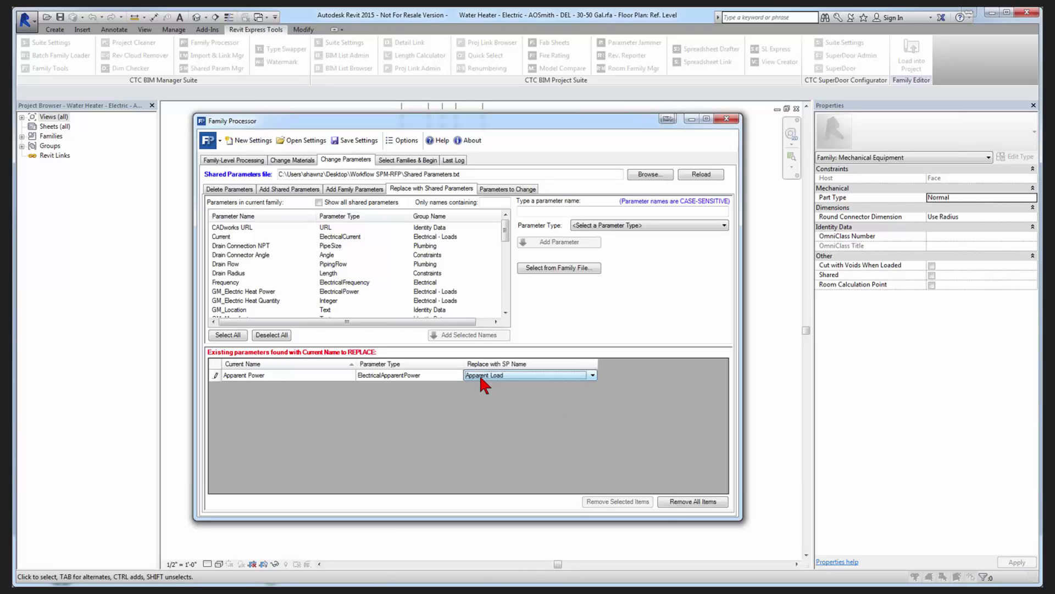
click(278, 264)
scroll(279, 268, down, 3)
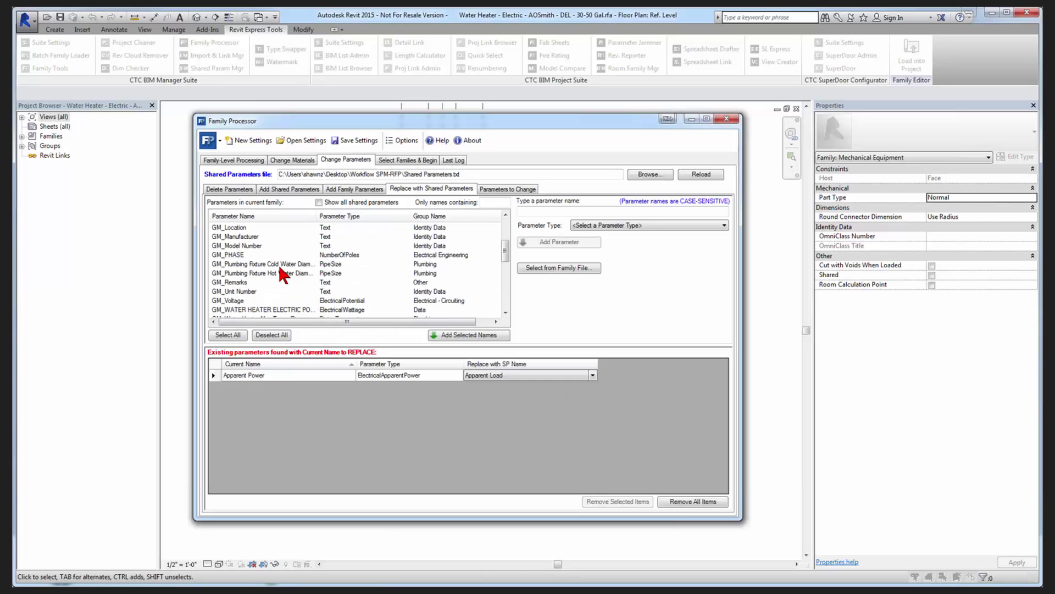
scroll(278, 262, down, 4)
Add Nominal Depth, Nominal Diameter and Nominal Height from the family parameters to the replace list.
click(252, 256)
click(254, 263)
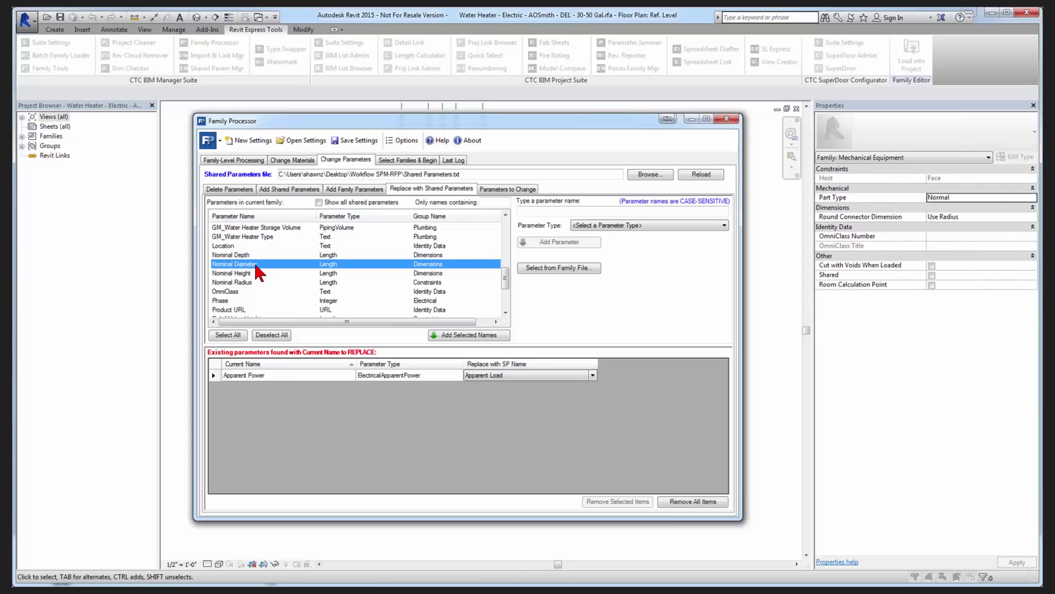
click(252, 271)
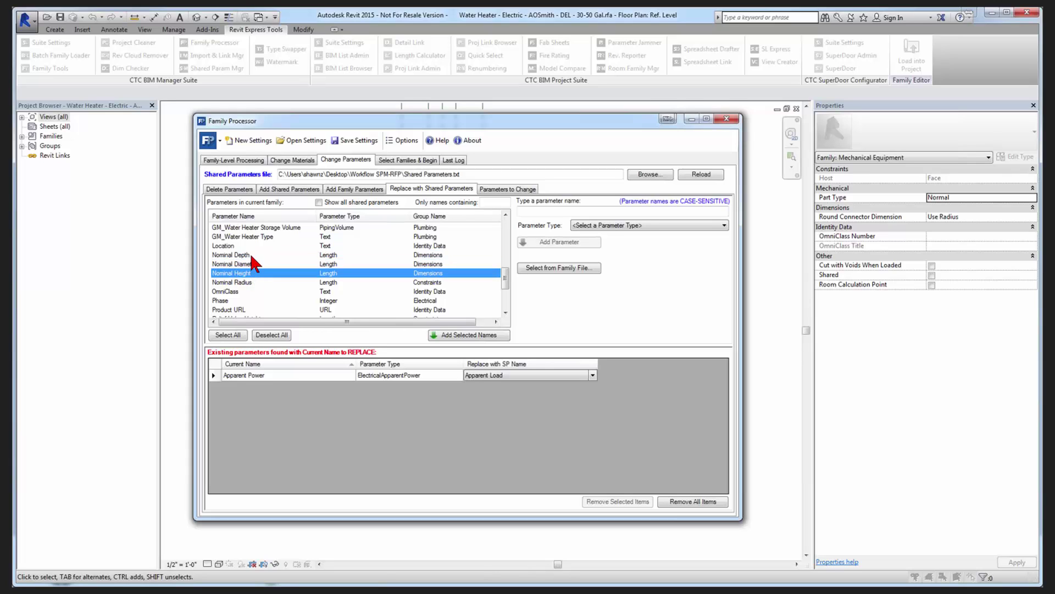
double_click(249, 255)
click(246, 273)
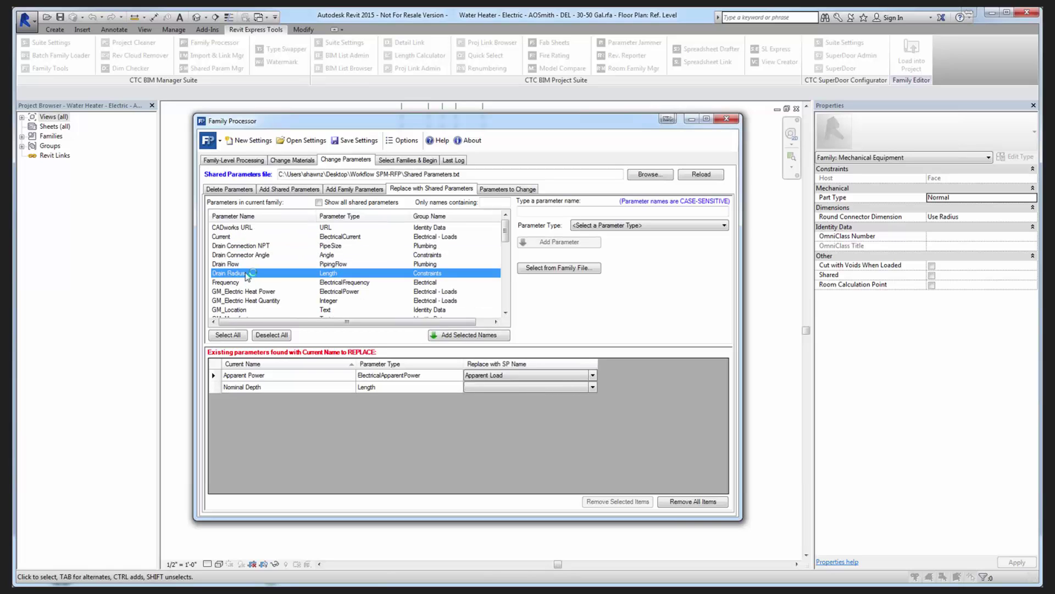
scroll(245, 268, down, 5)
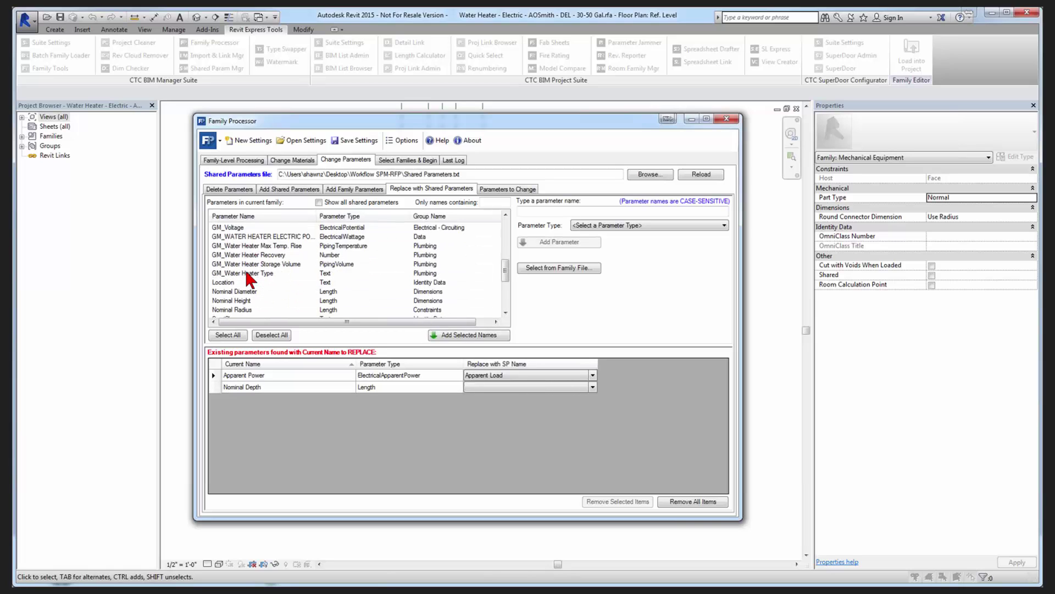
double_click(241, 265)
scroll(247, 275, down, 5)
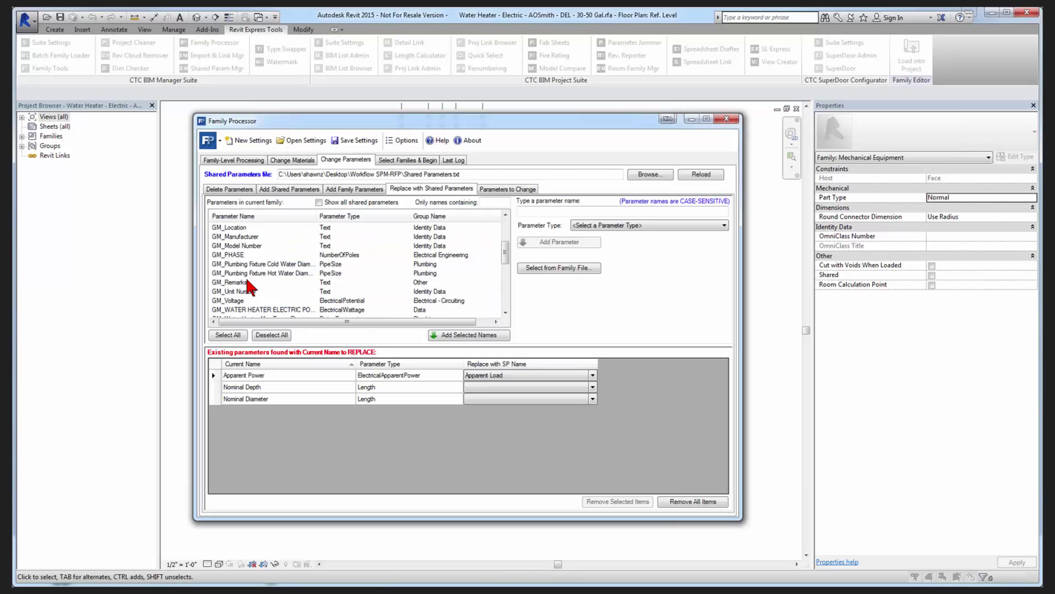
scroll(243, 277, down, 1)
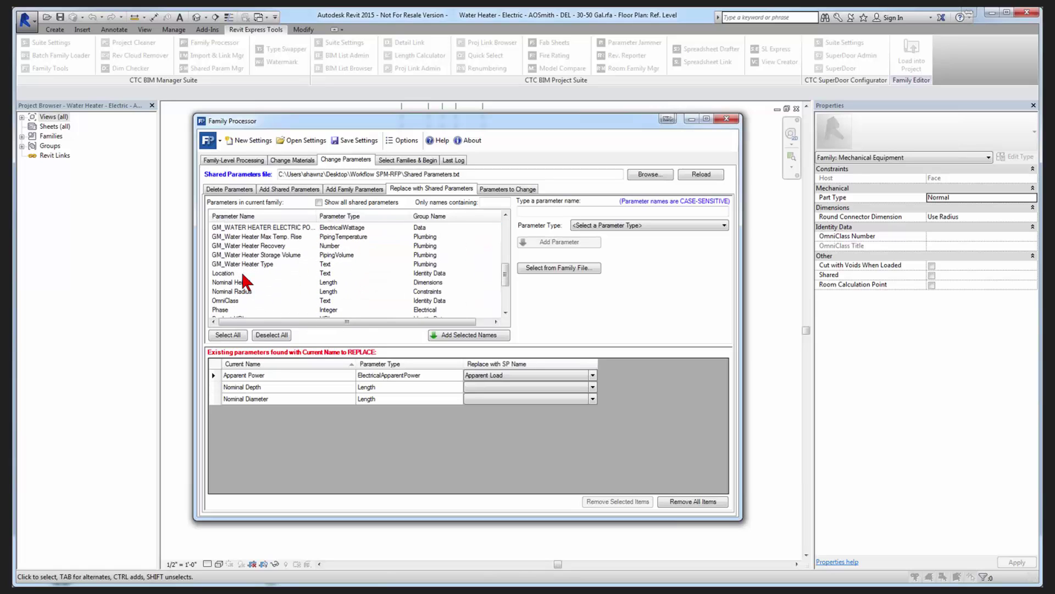
double_click(248, 281)
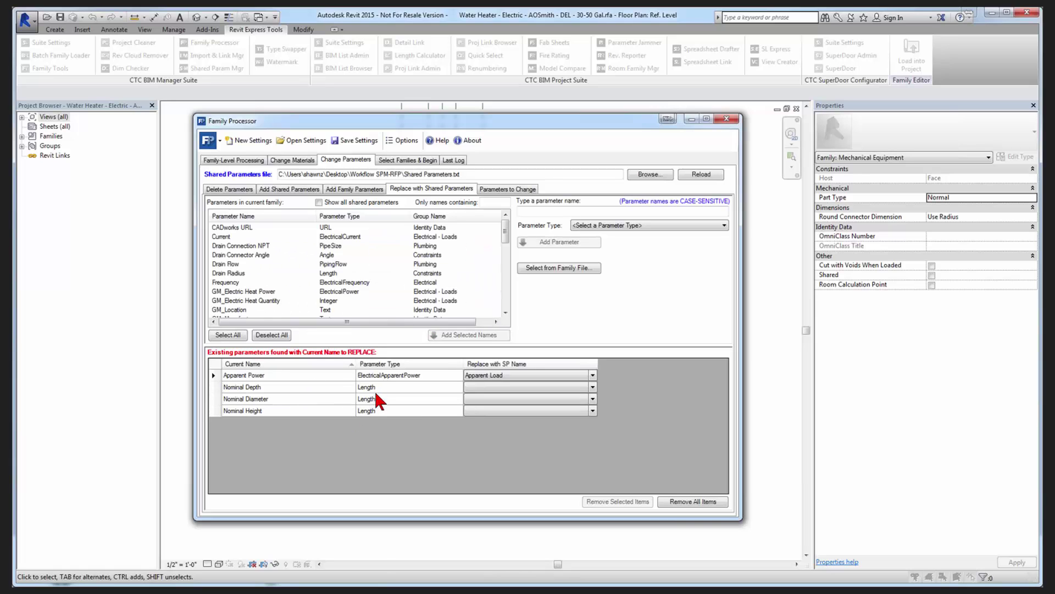
Set Nominal Depth's replacement shared parameter to Depth.
click(591, 388)
click(593, 392)
click(595, 388)
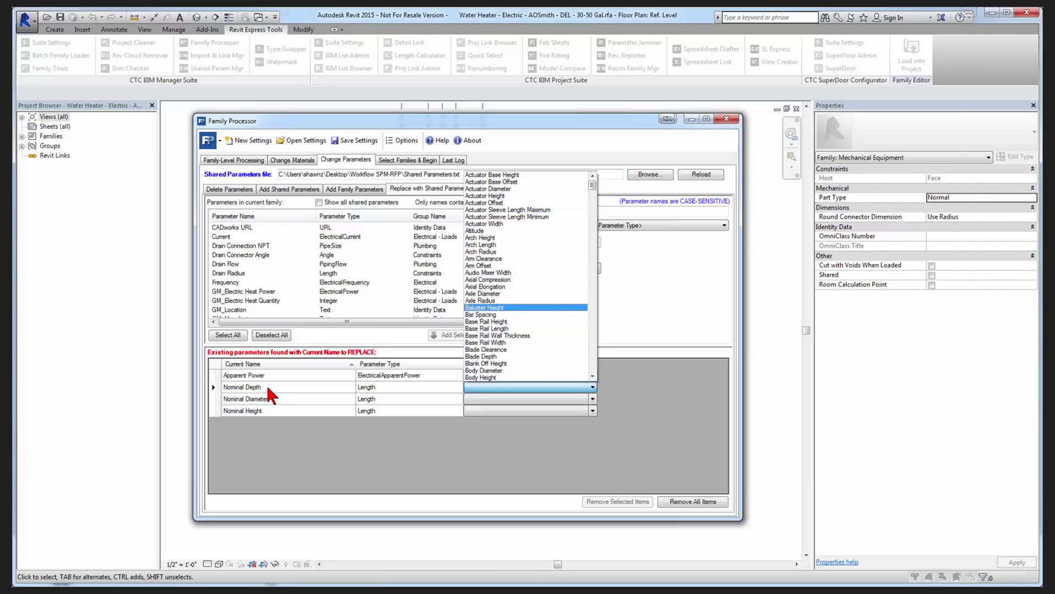
scroll(550, 305, down, 4)
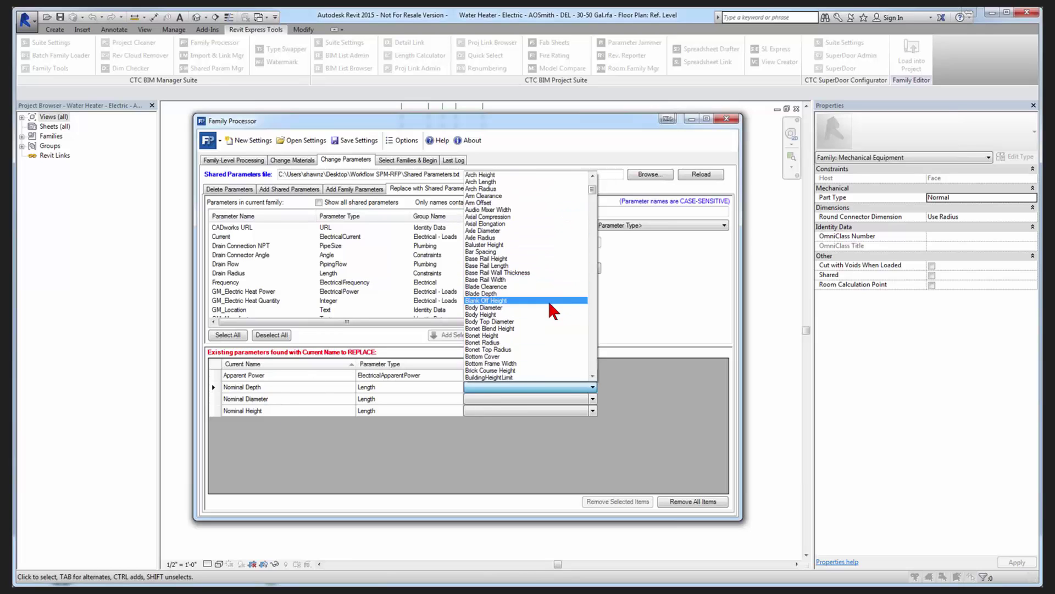
scroll(549, 308, down, 15)
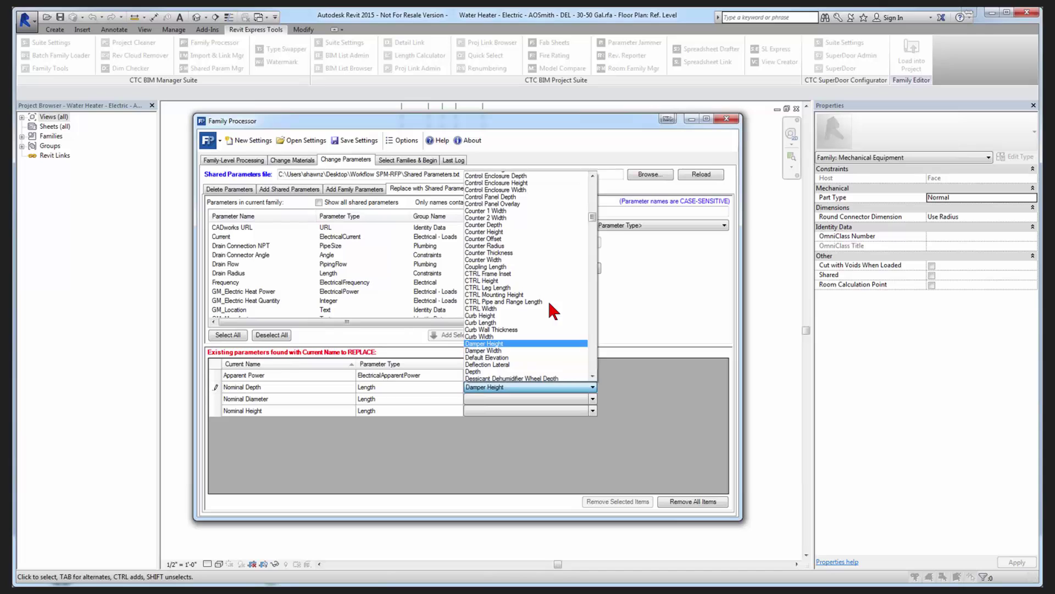
click(500, 322)
Set Nominal Diameter's replacement shared parameter to Diameter.
click(584, 401)
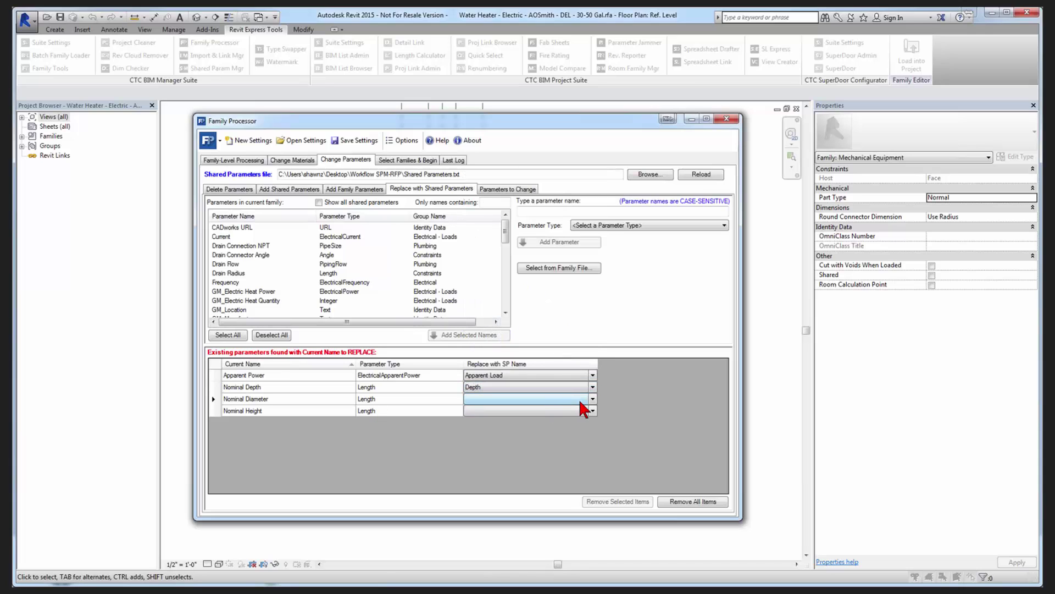
click(591, 399)
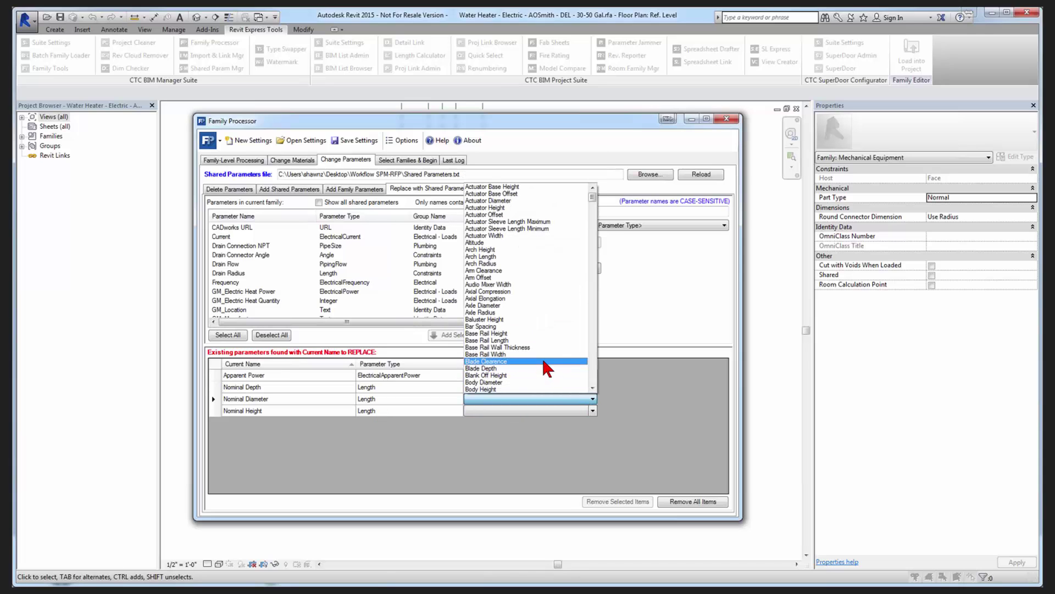
key(d)
scroll(546, 365, down, 4)
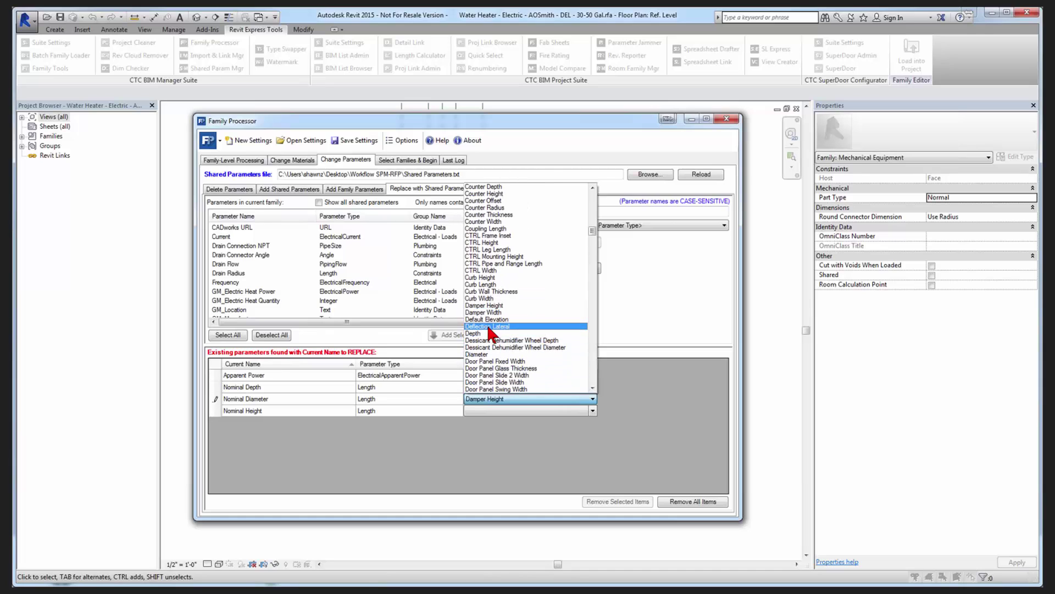
click(477, 354)
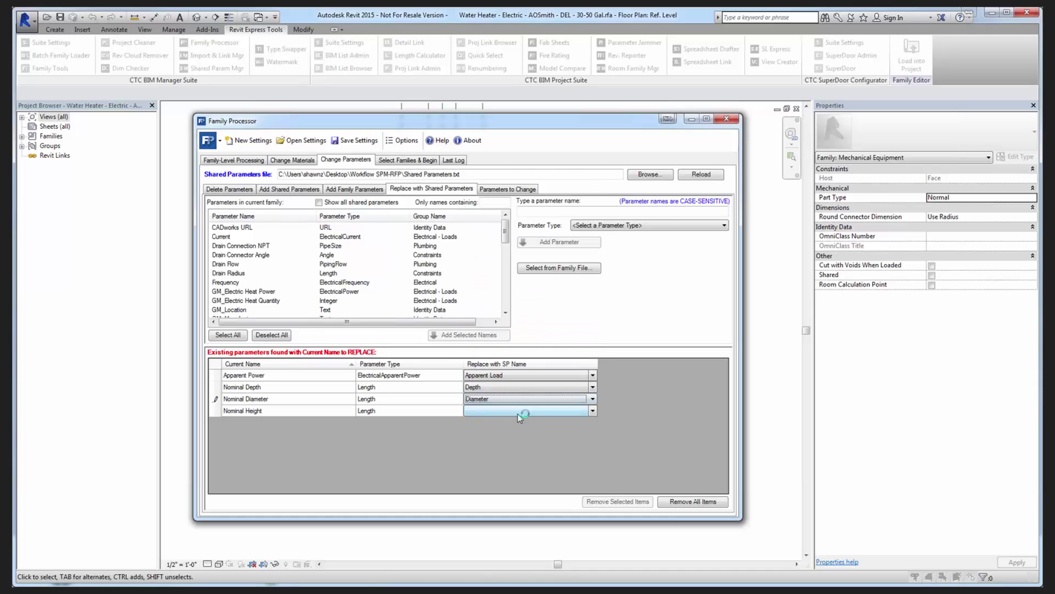
Set Nominal Height's replacement shared parameter to Height.
click(587, 412)
click(592, 413)
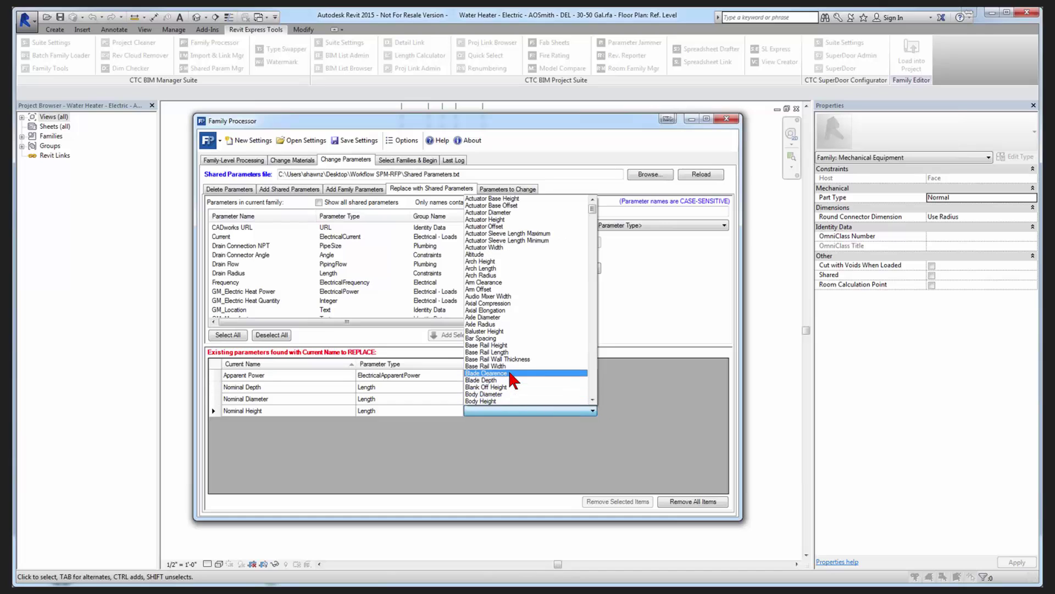
scroll(508, 368, down, 5)
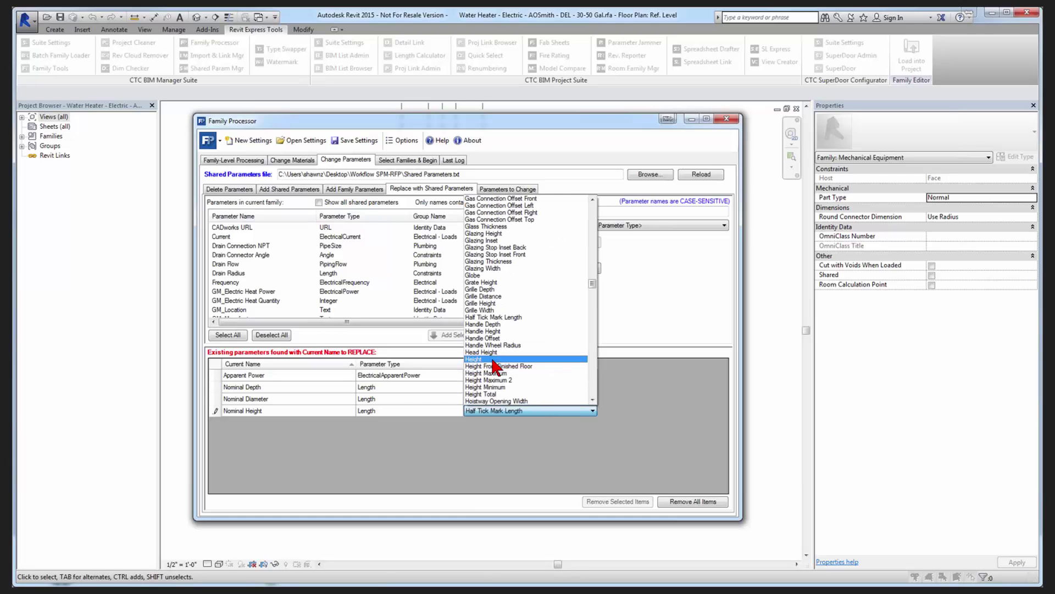
click(508, 366)
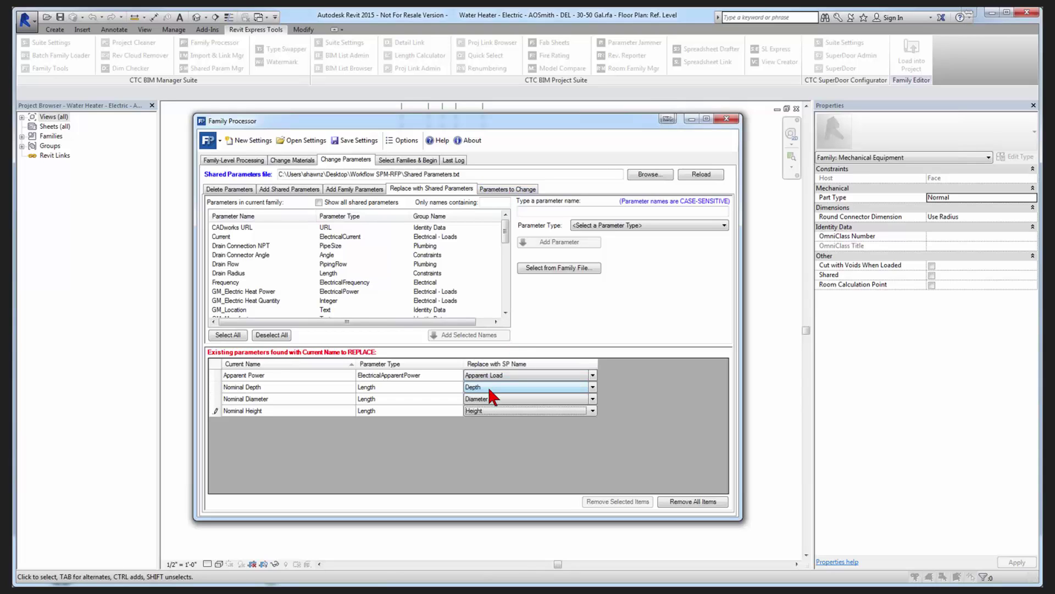
Show all shared parameters, filter names by 'apparent', and select Apparent Load.
click(521, 189)
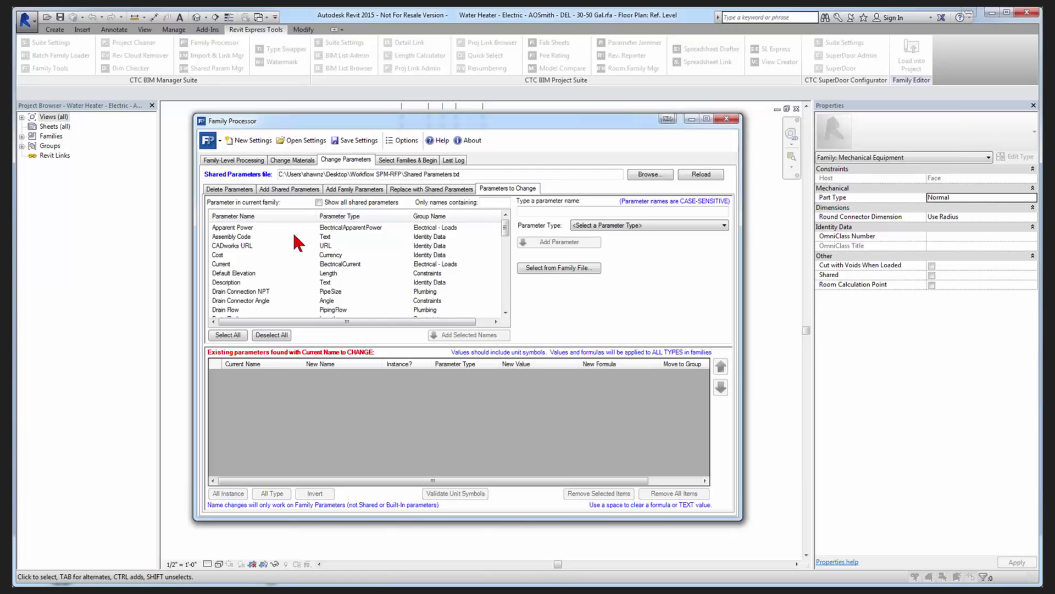
click(318, 202)
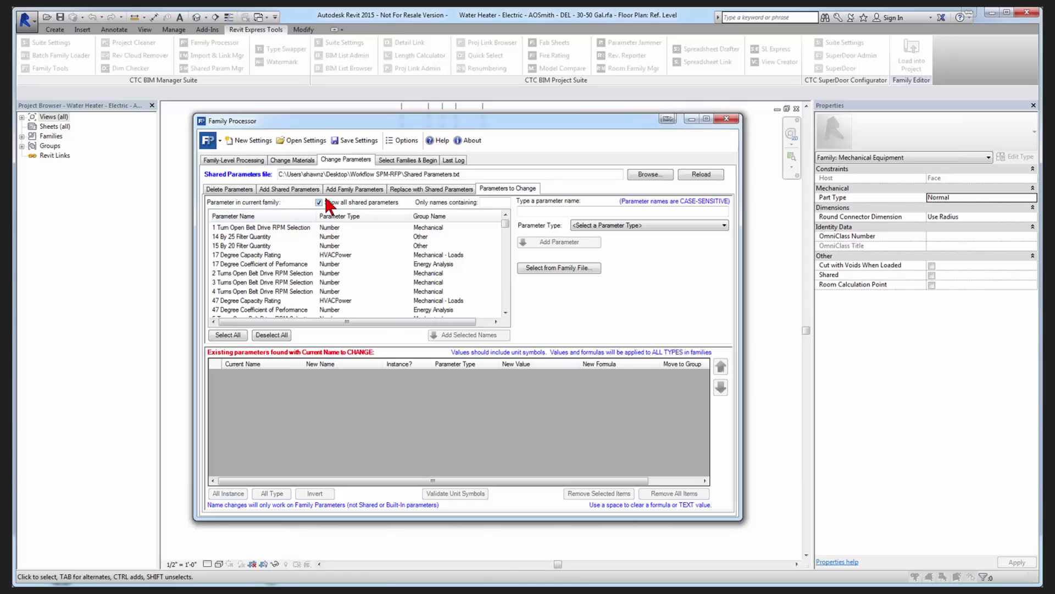
click(493, 201)
text(apparent)
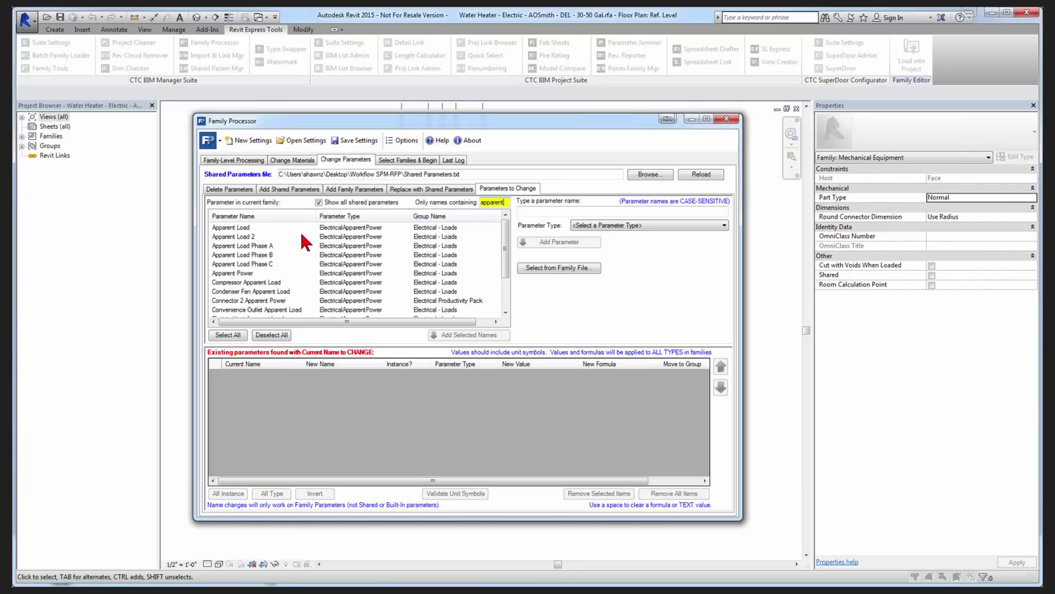
click(253, 228)
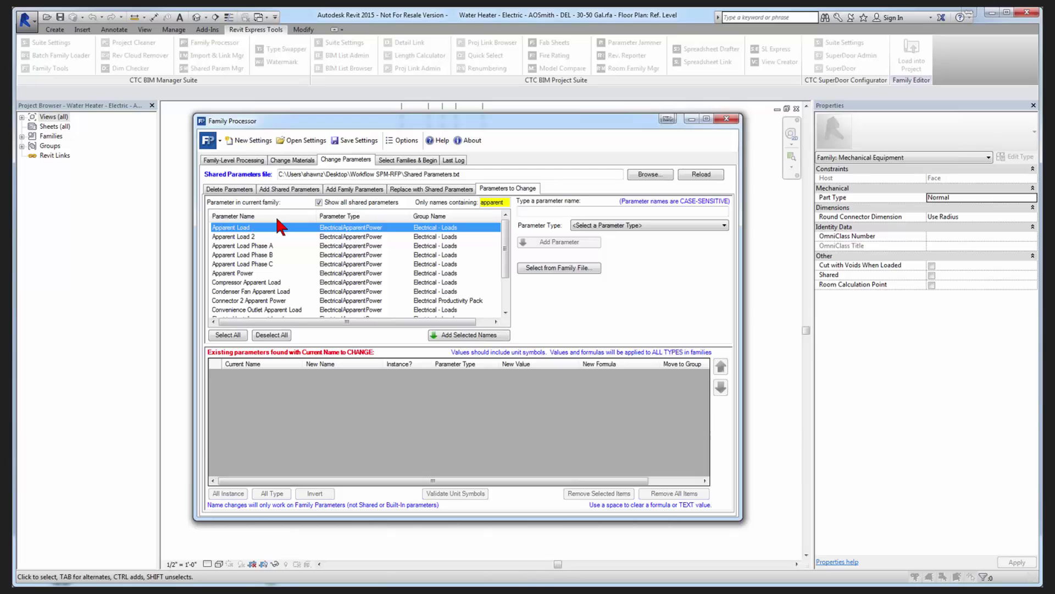
Add Apparent Load to the change grid with Move to Group set to Electrical - Loads.
double_click(239, 226)
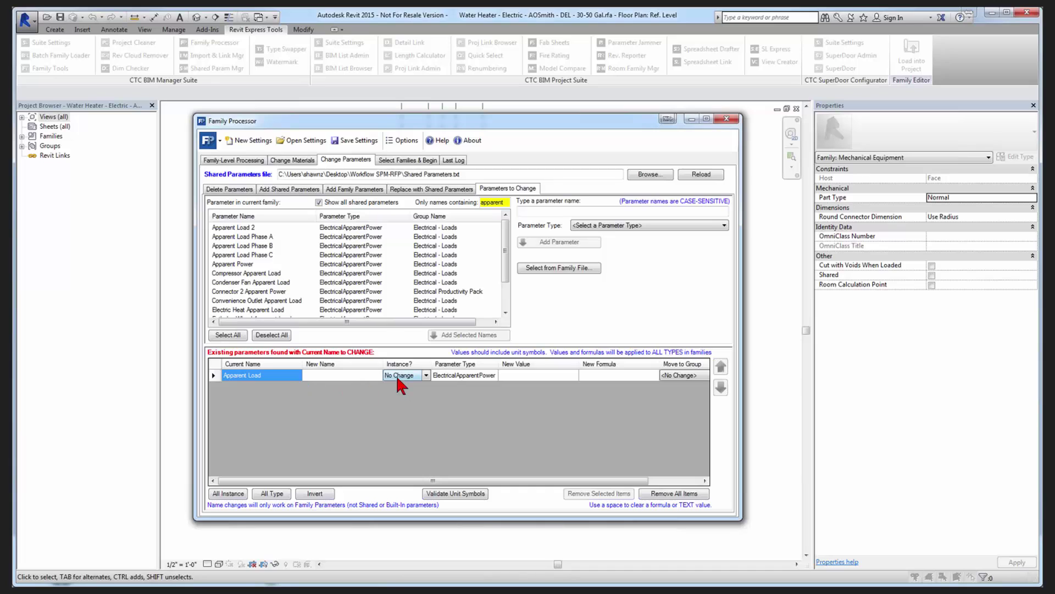
click(411, 374)
click(682, 376)
click(691, 378)
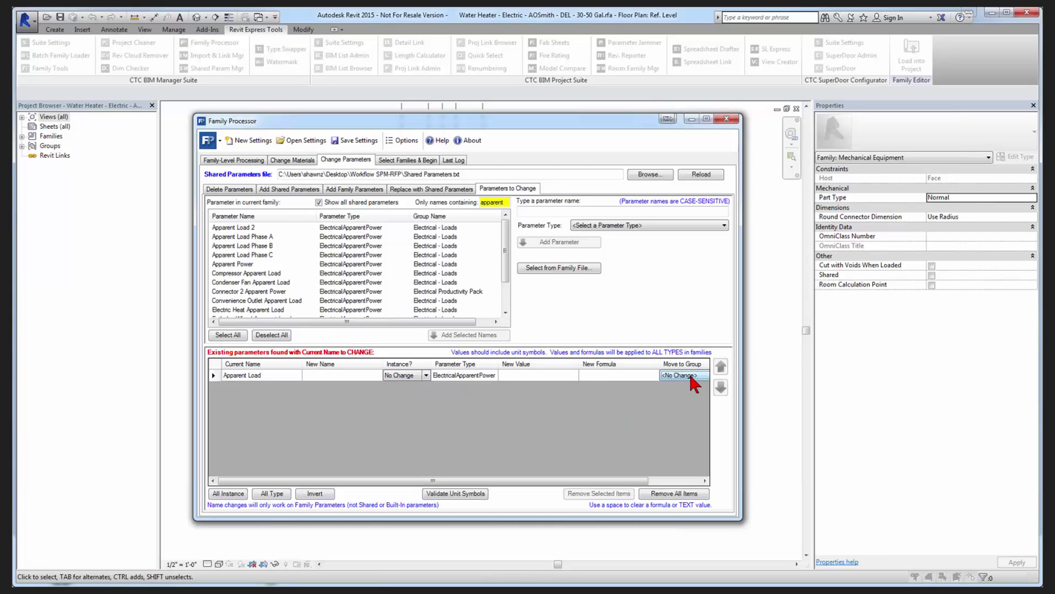
click(691, 378)
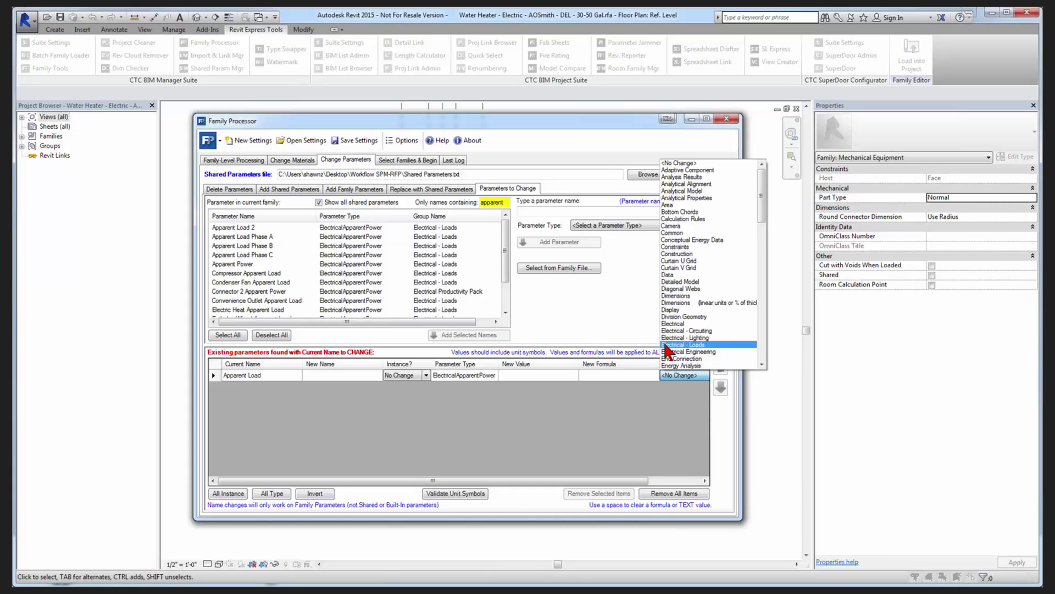
click(680, 345)
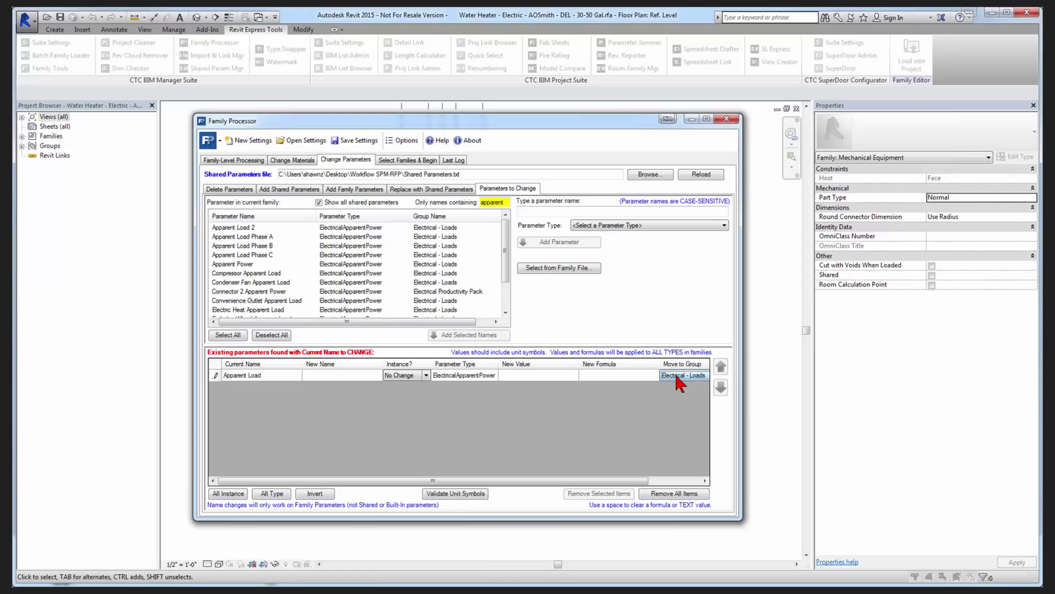
click(242, 255)
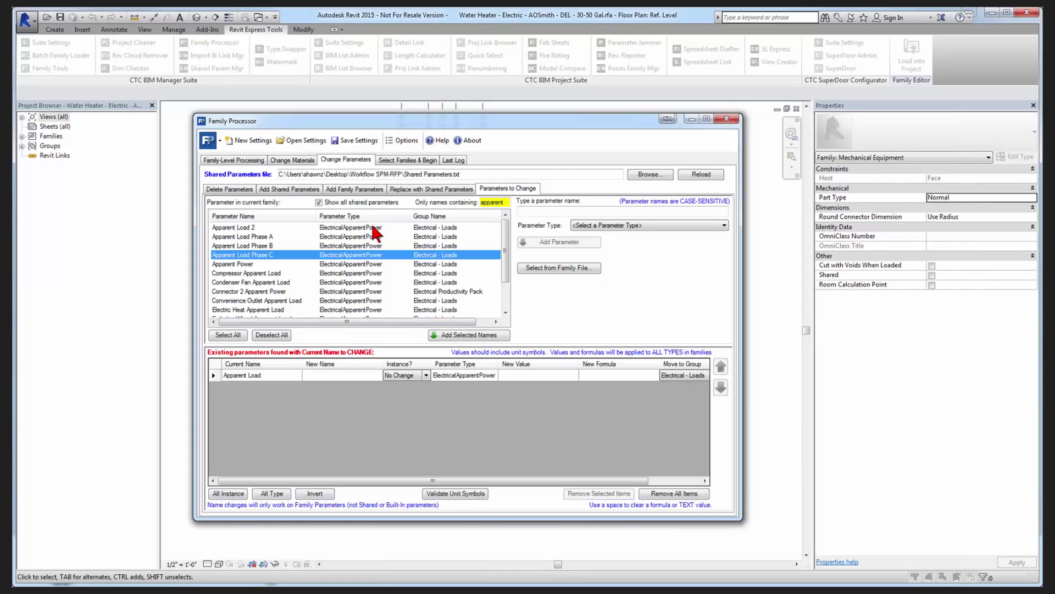
double_click(490, 203)
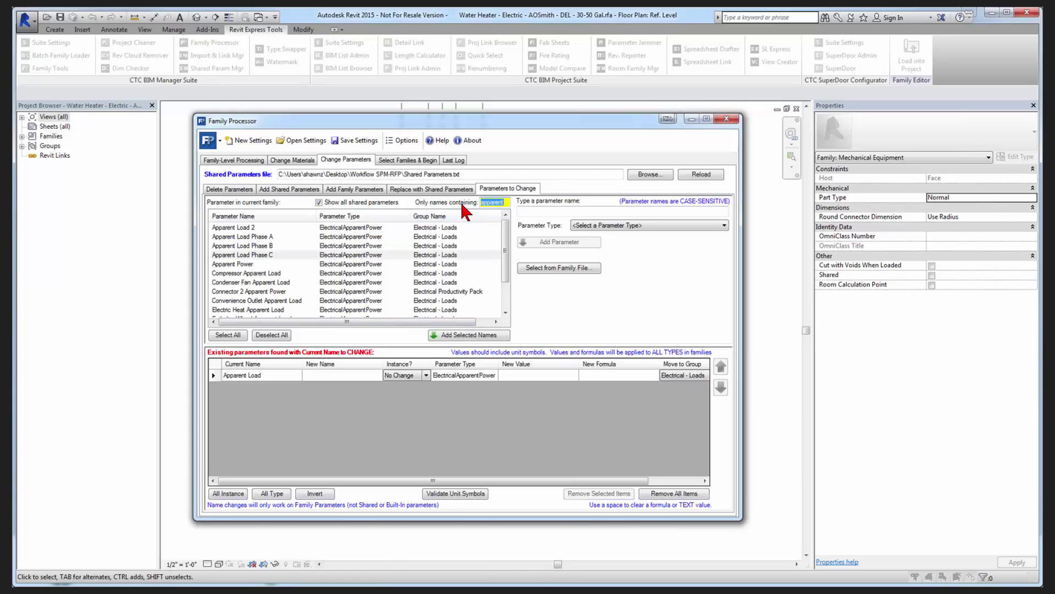
Filter for 'height', add Height to the change grid, and move it to Dimensions.
text(height)
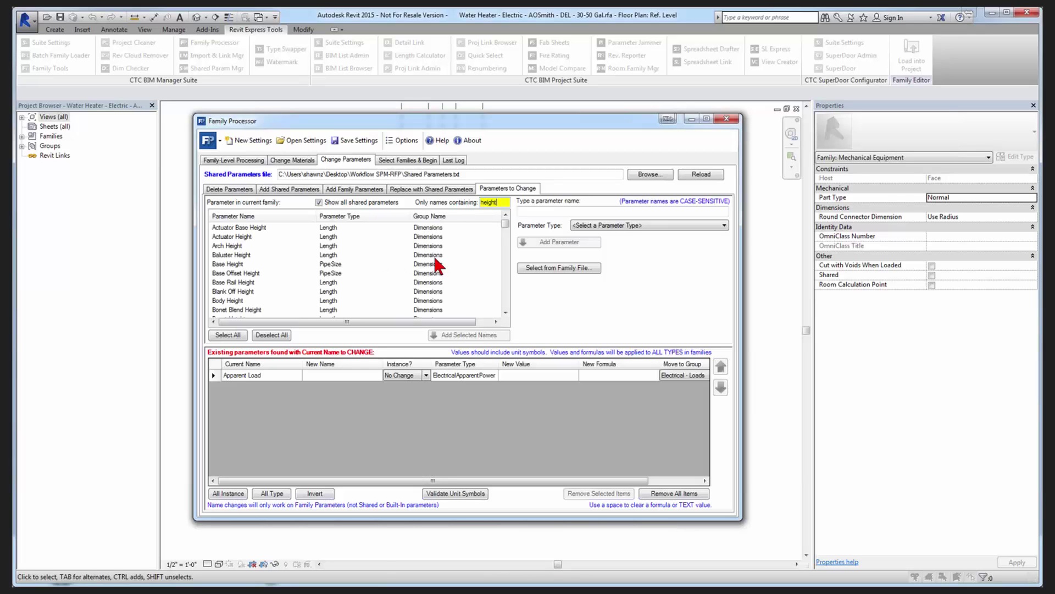
drag(504, 224, 503, 253)
click(220, 264)
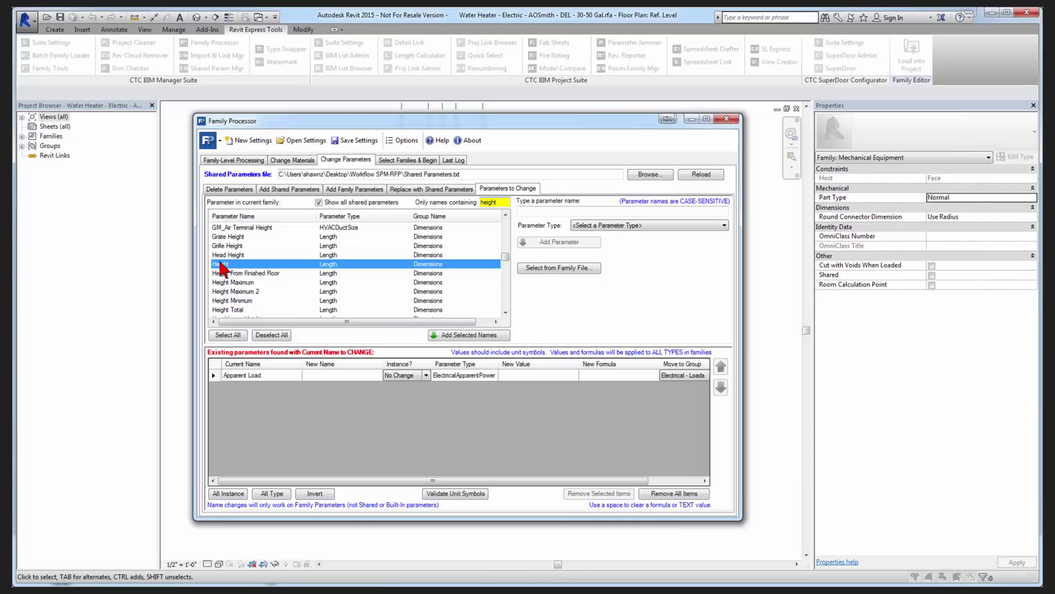
double_click(220, 264)
click(400, 389)
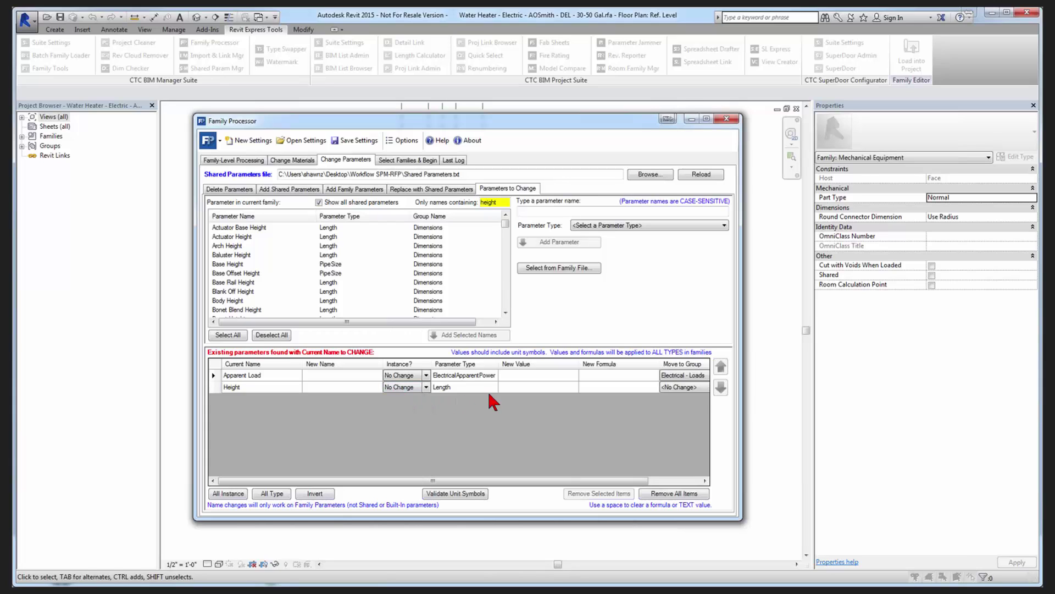
click(700, 388)
click(700, 388)
click(695, 388)
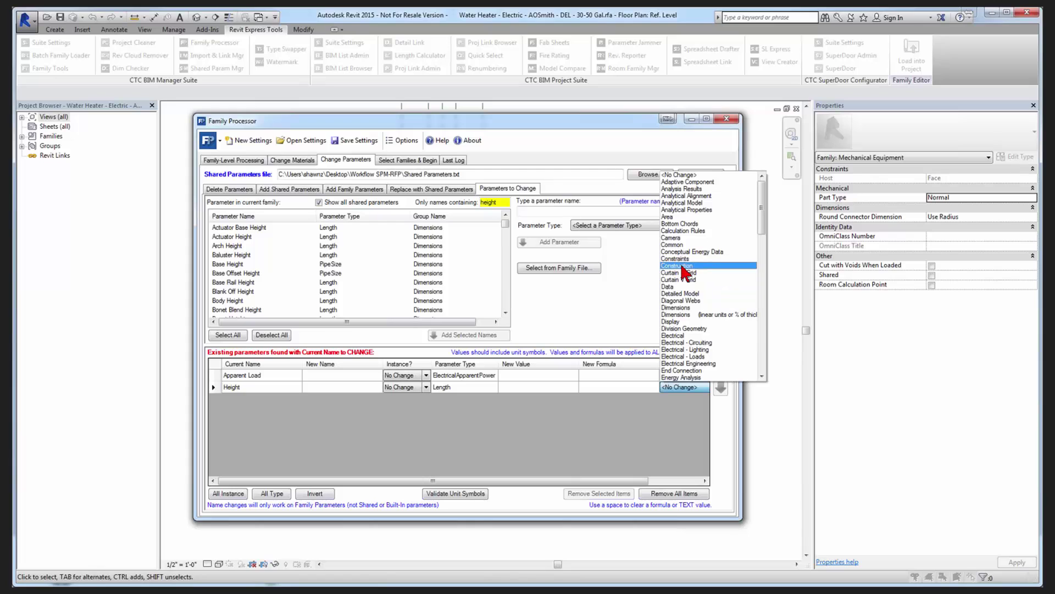
click(679, 308)
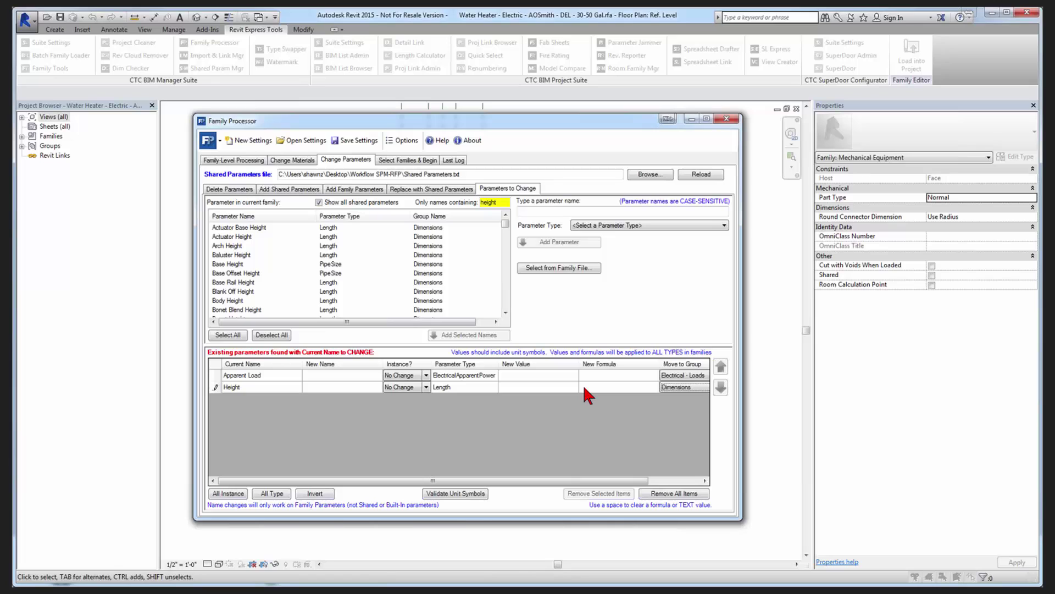
click(597, 394)
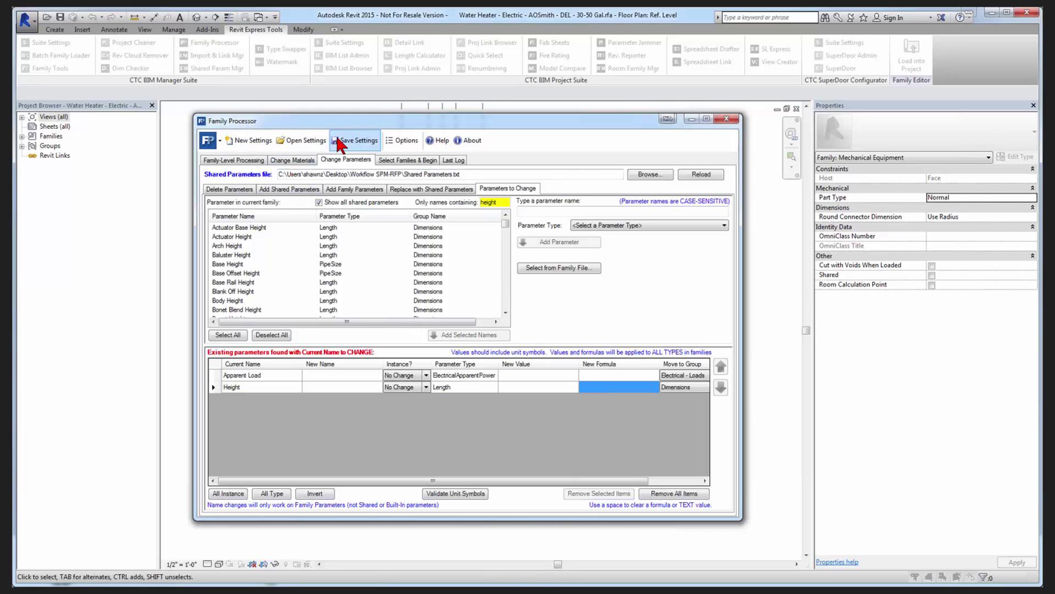
Load Electric Heat Sample.rfpsettings, adding Amperage, Voltage Nominal, Power Factor, Depth, Width and Diameter.
click(308, 141)
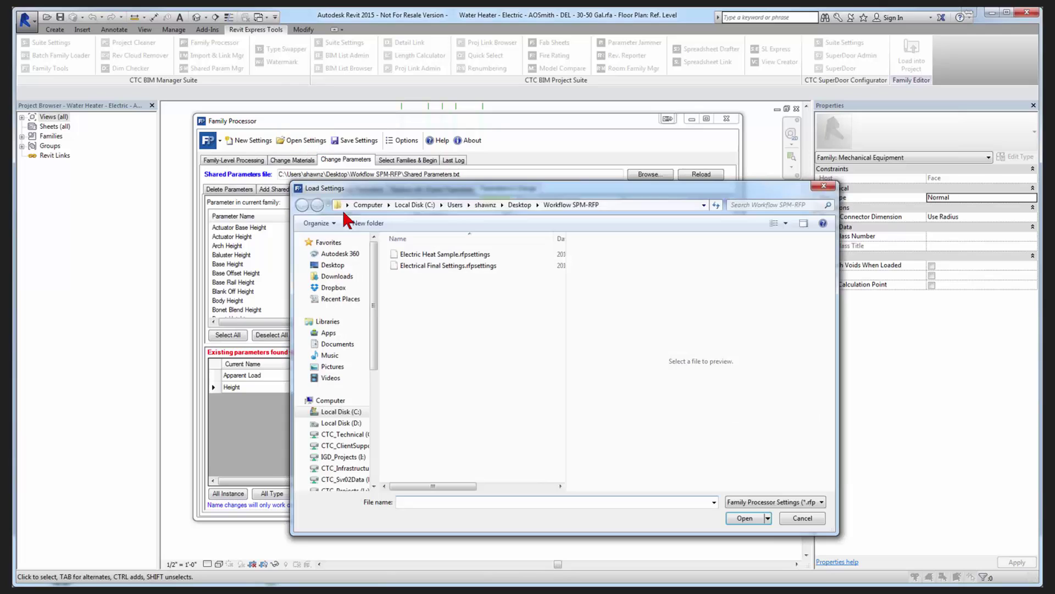
click(444, 256)
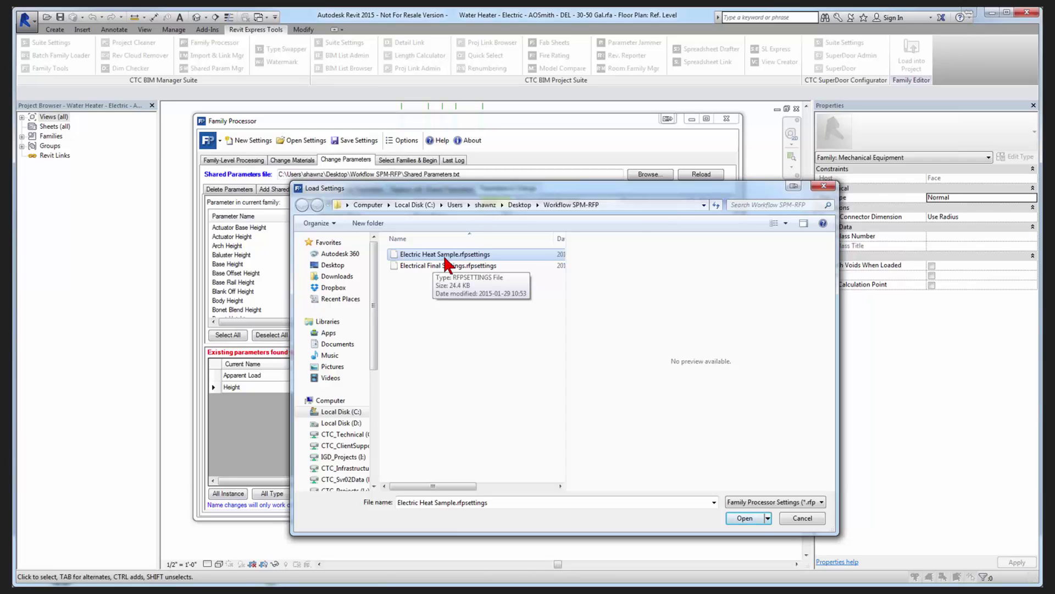
double_click(444, 256)
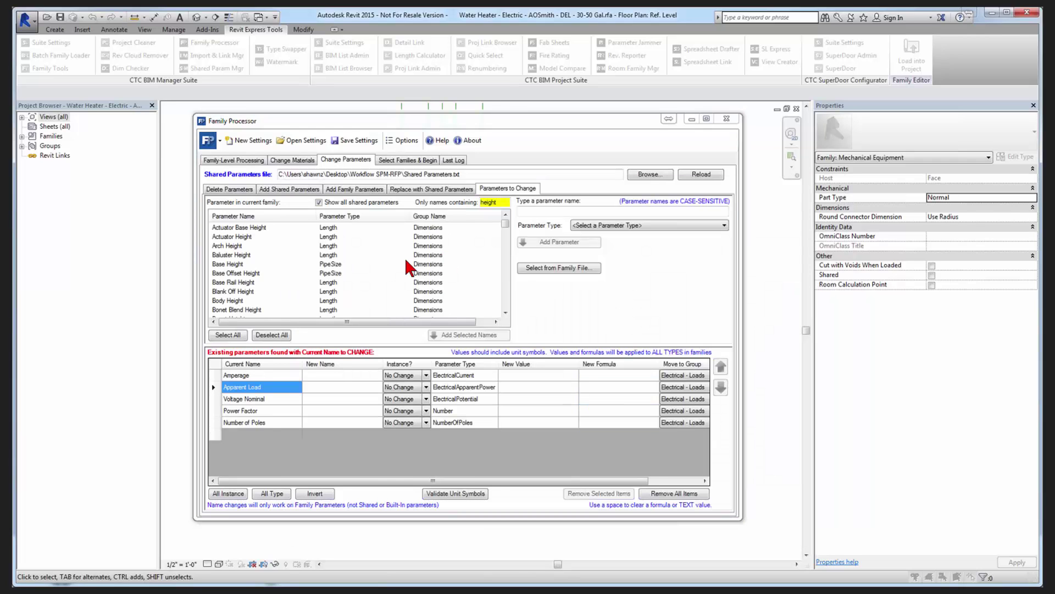
click(495, 347)
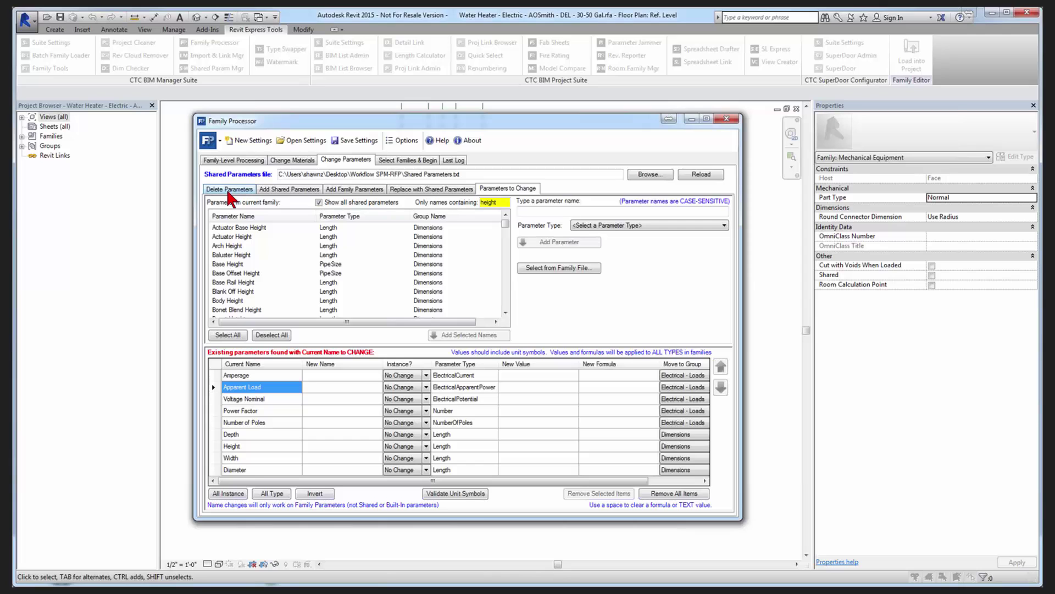
click(228, 159)
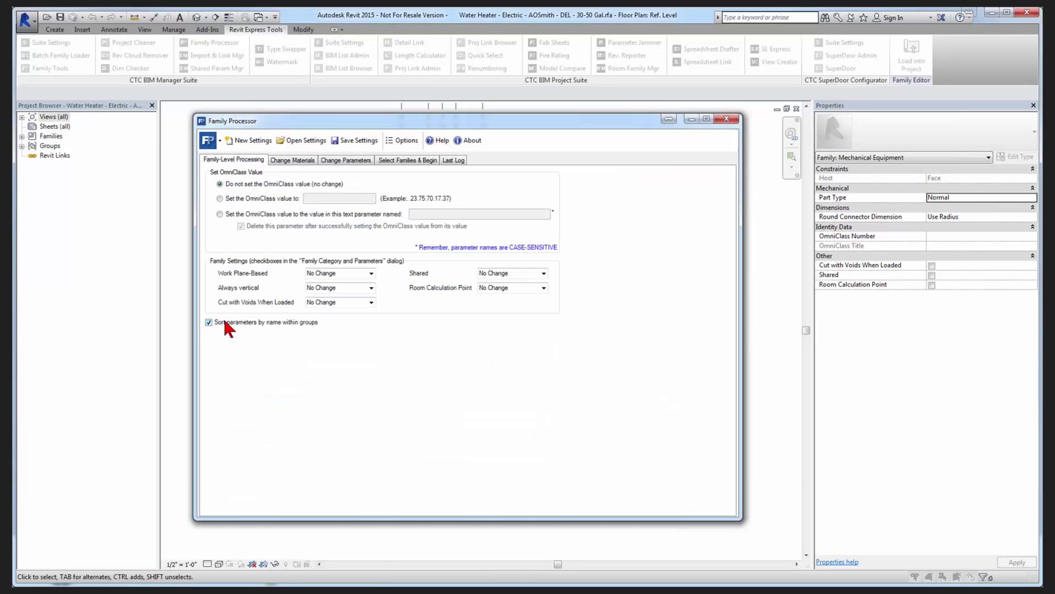
click(339, 158)
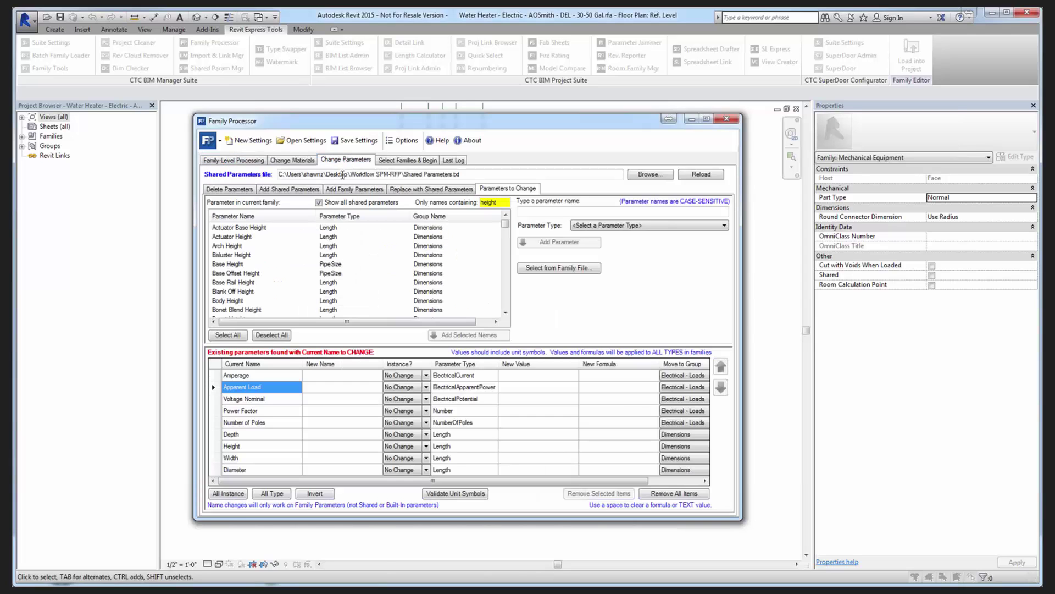
click(316, 189)
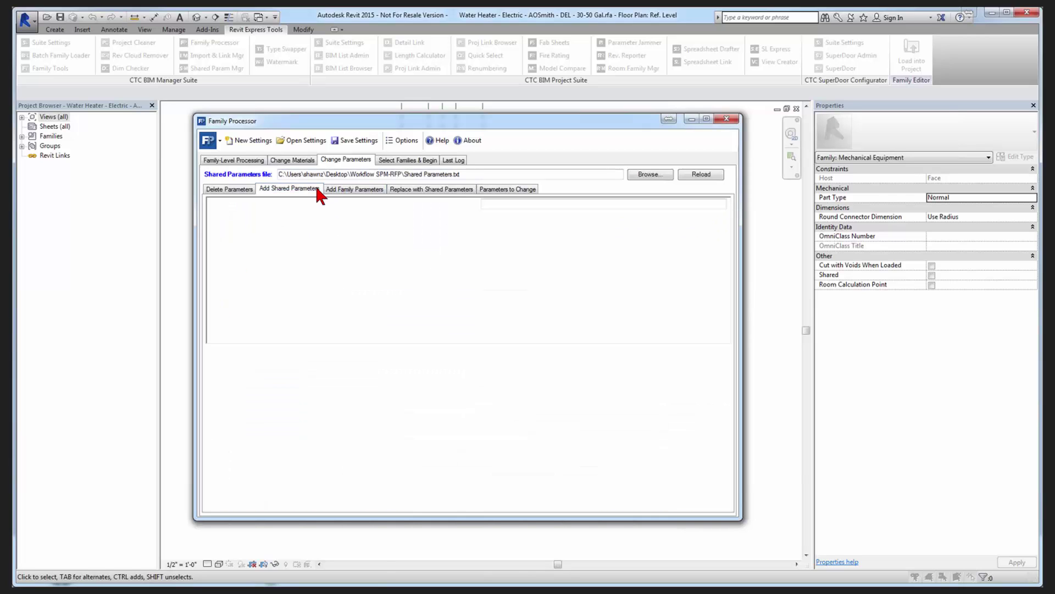
click(233, 192)
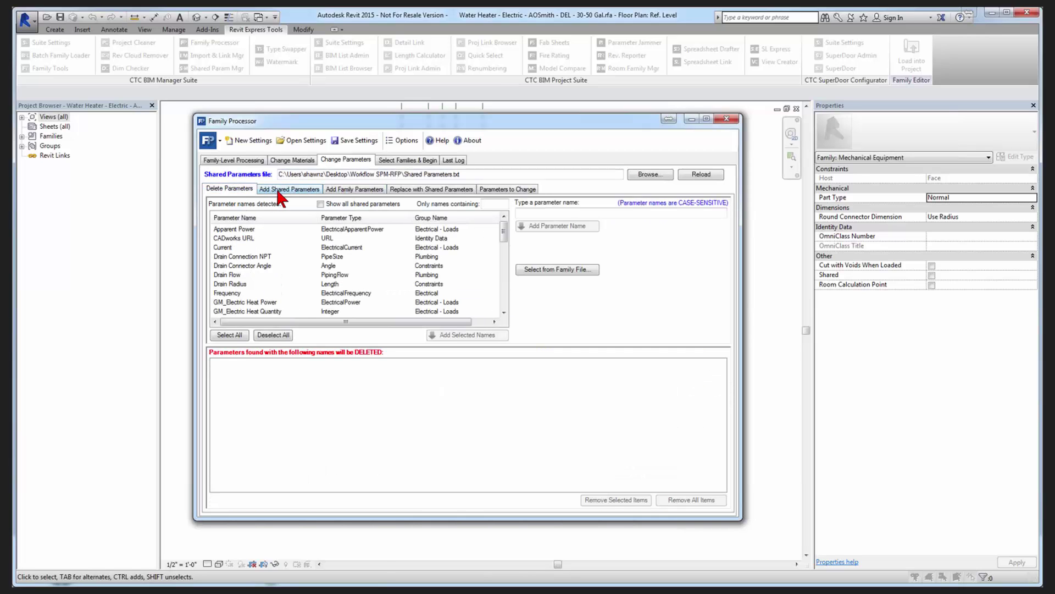
click(280, 189)
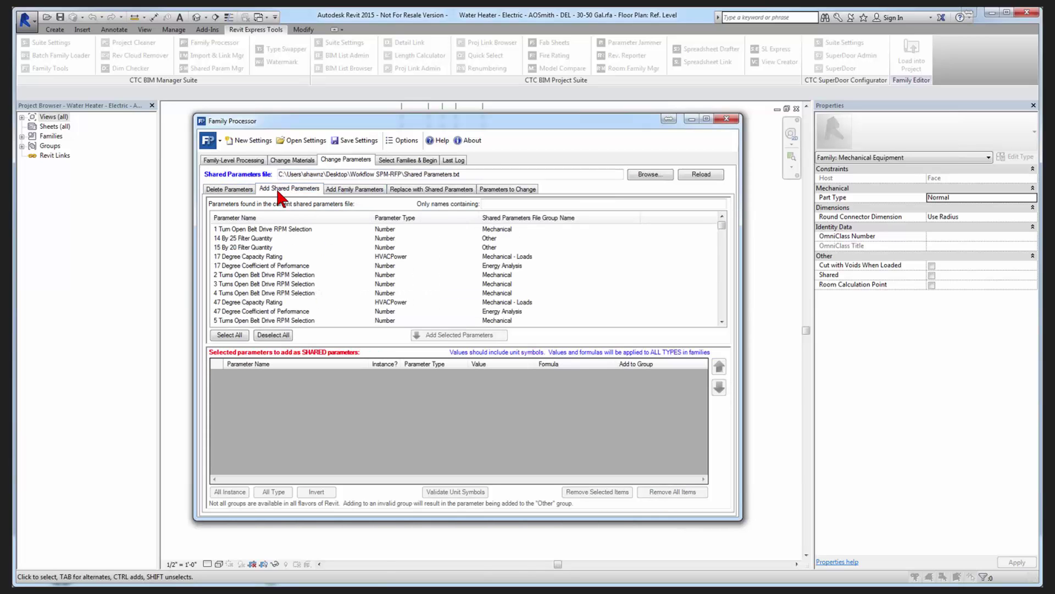
click(356, 189)
click(431, 189)
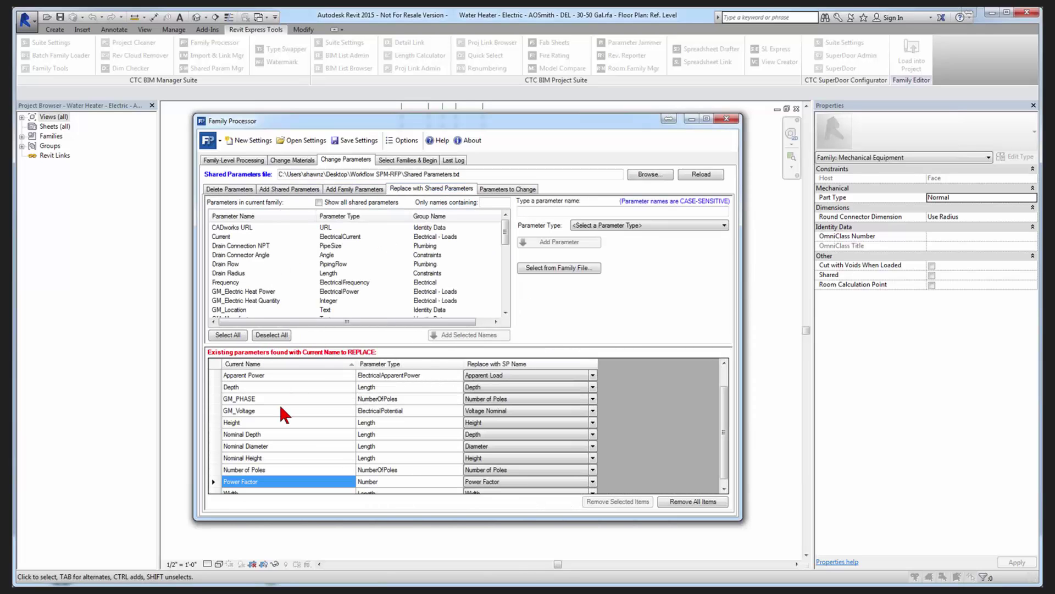
click(243, 400)
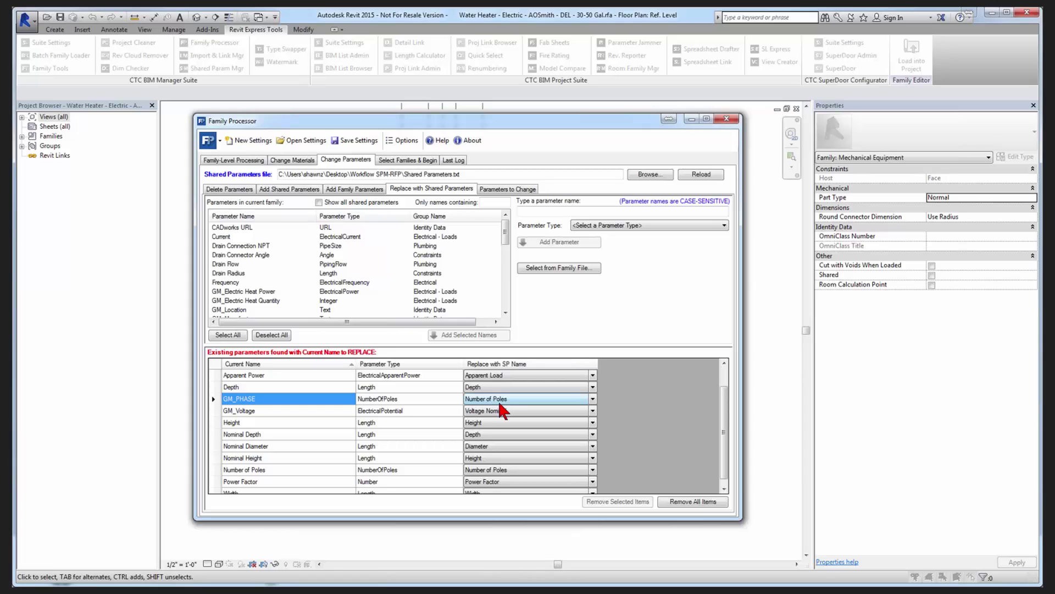
click(260, 408)
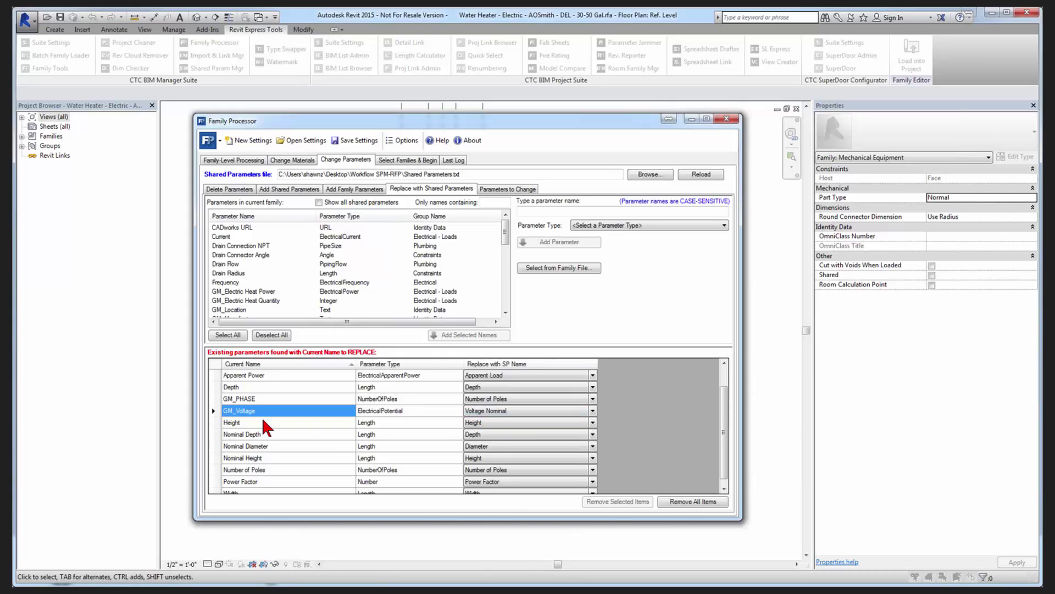
click(254, 424)
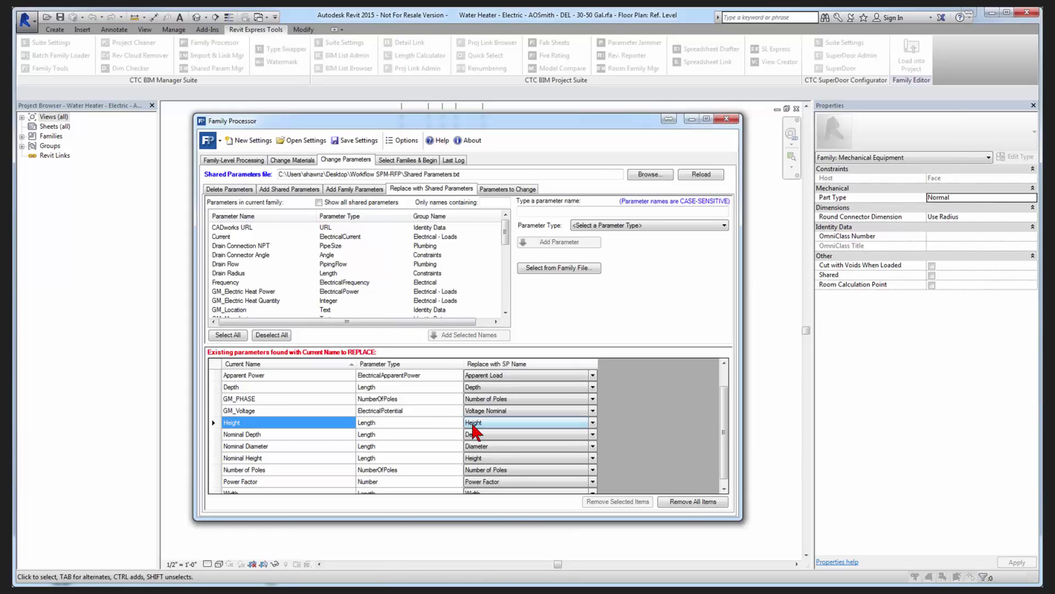
click(264, 459)
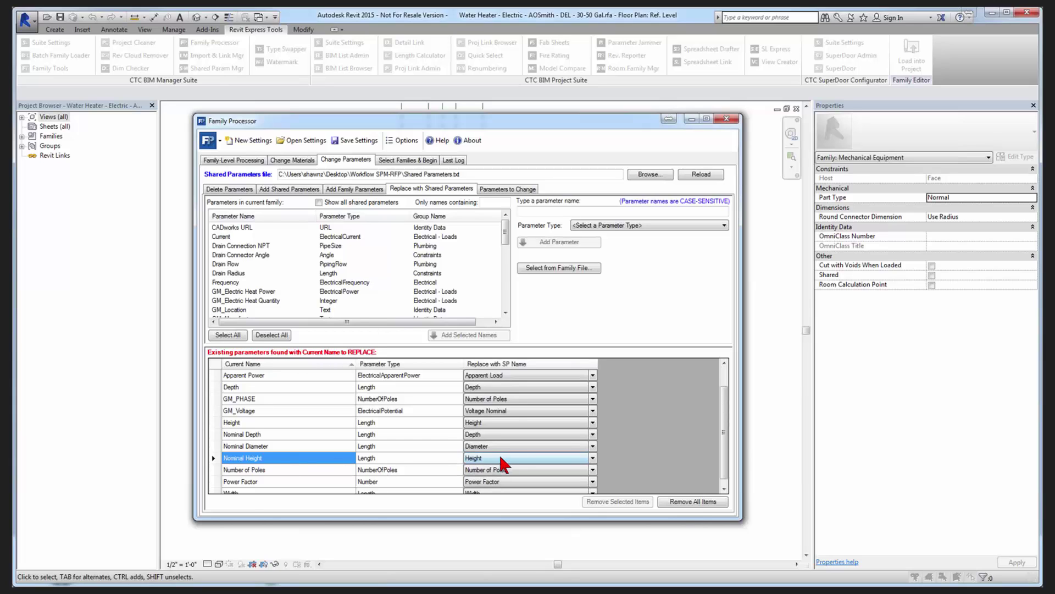
scroll(274, 456, down, 1)
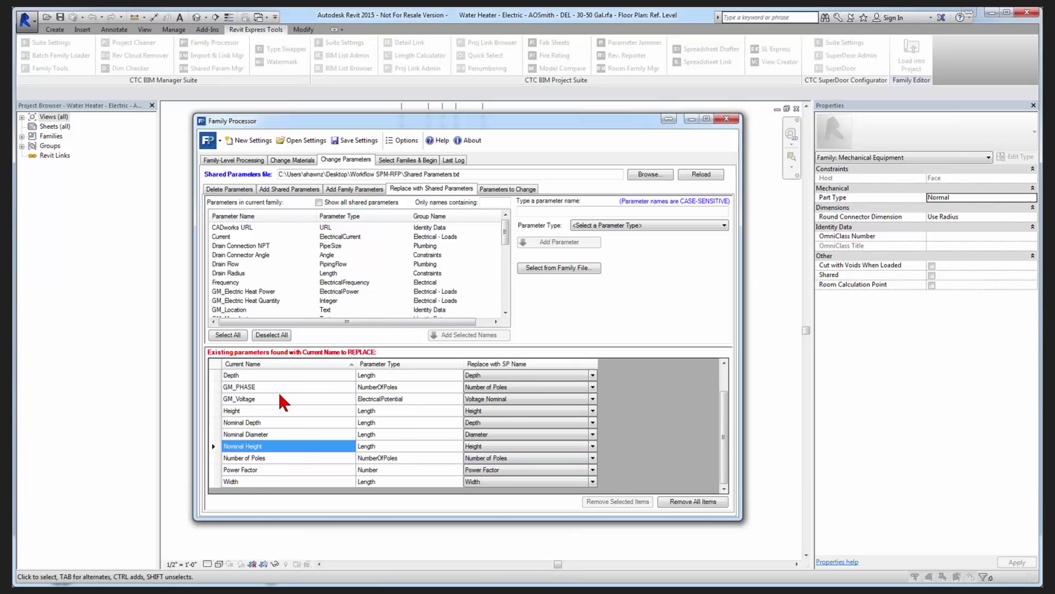
scroll(280, 396, up, 3)
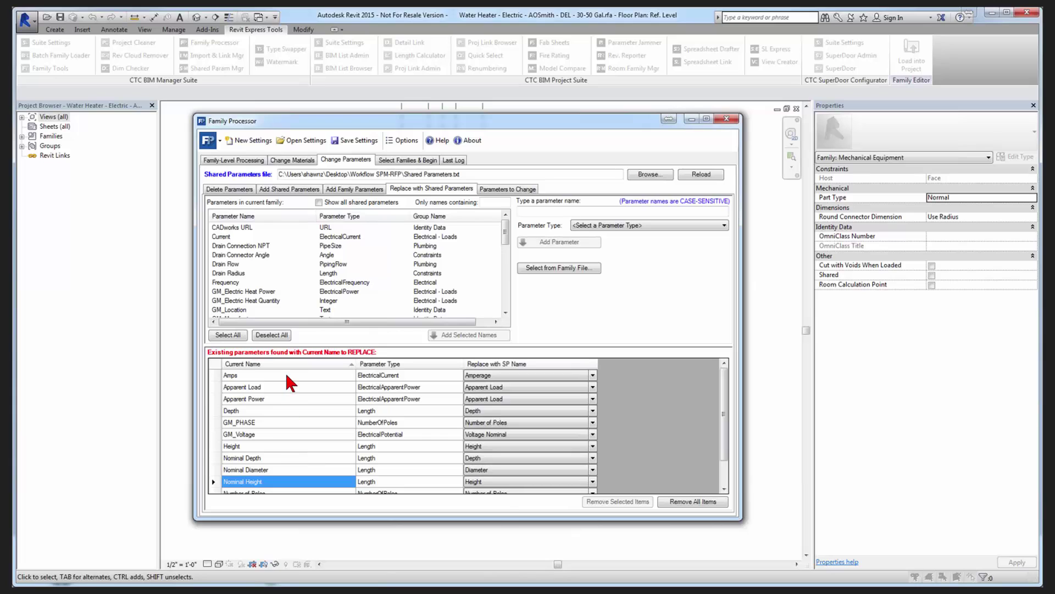
scroll(292, 428, down, 3)
scroll(387, 454, up, 3)
click(247, 376)
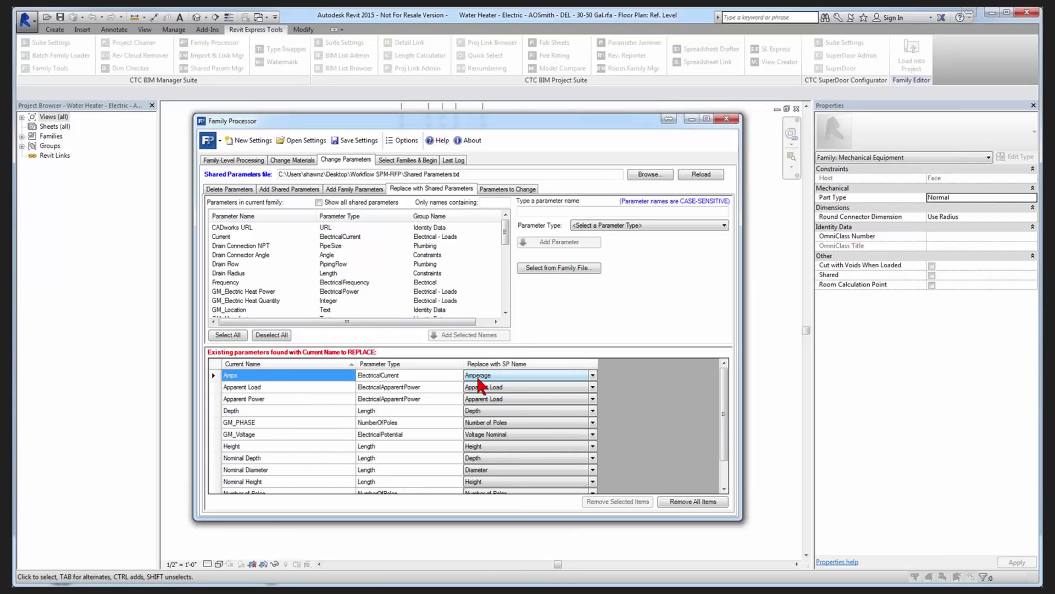
click(299, 387)
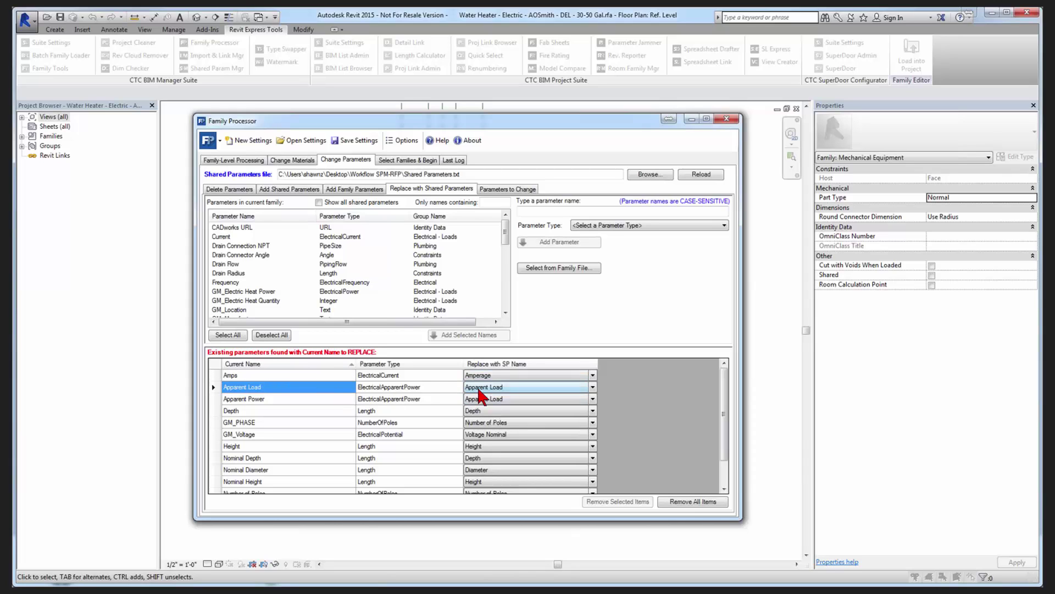
click(267, 399)
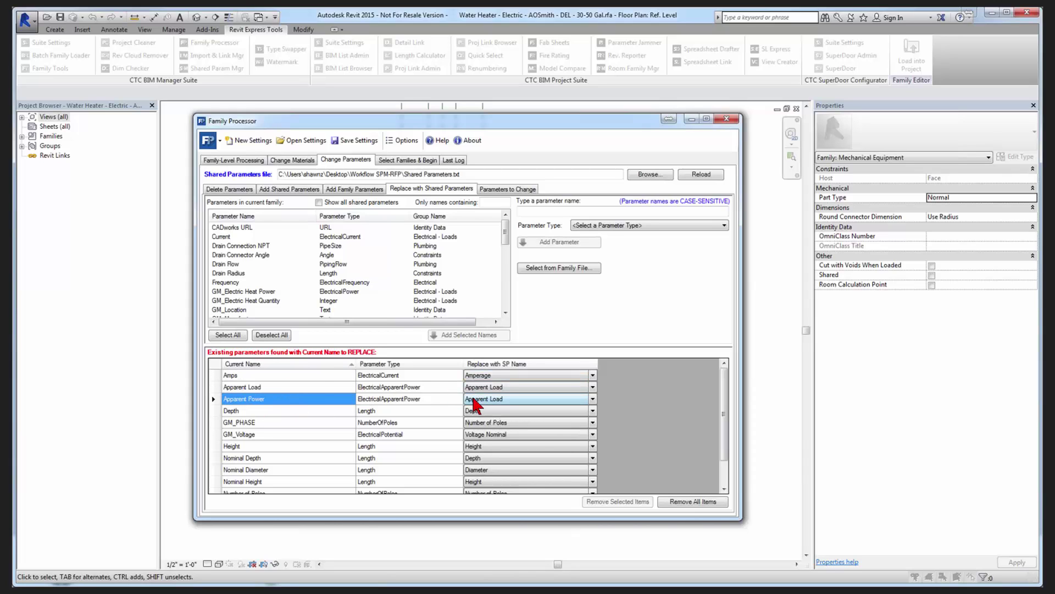
click(311, 387)
click(311, 399)
click(310, 388)
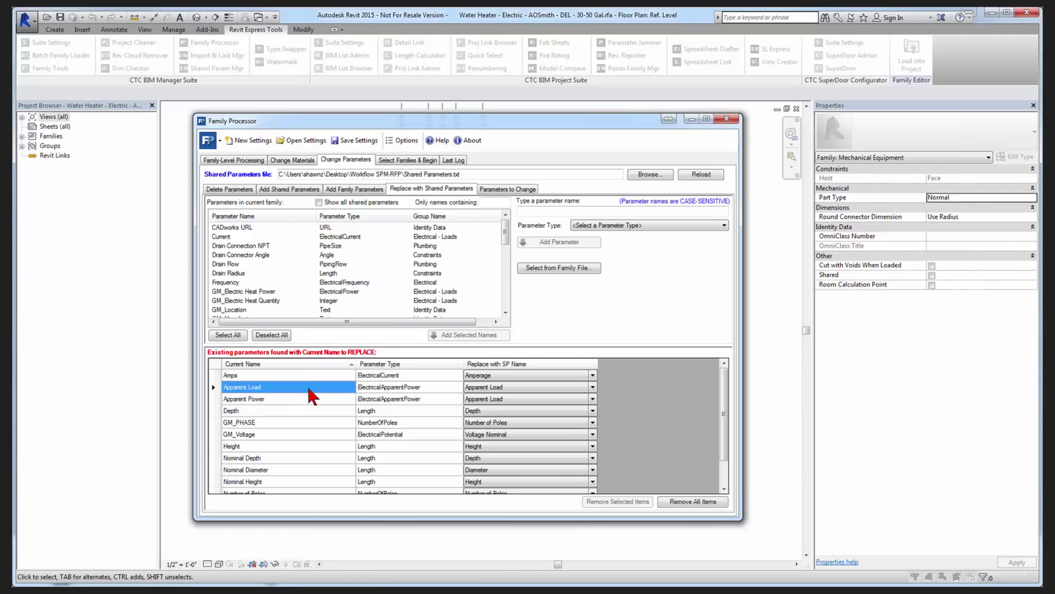
click(311, 399)
click(310, 389)
click(313, 401)
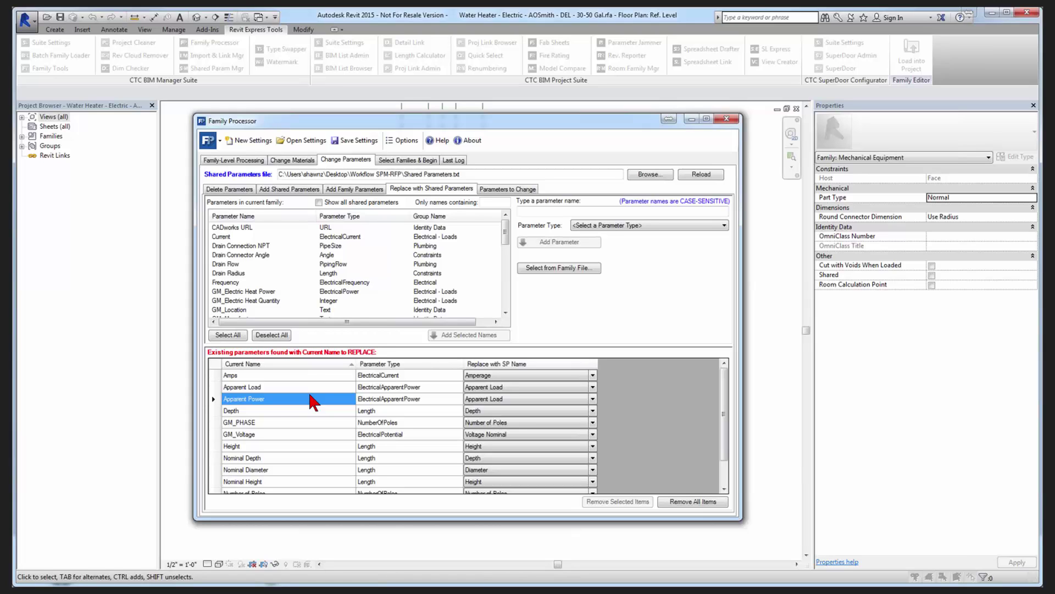
click(256, 388)
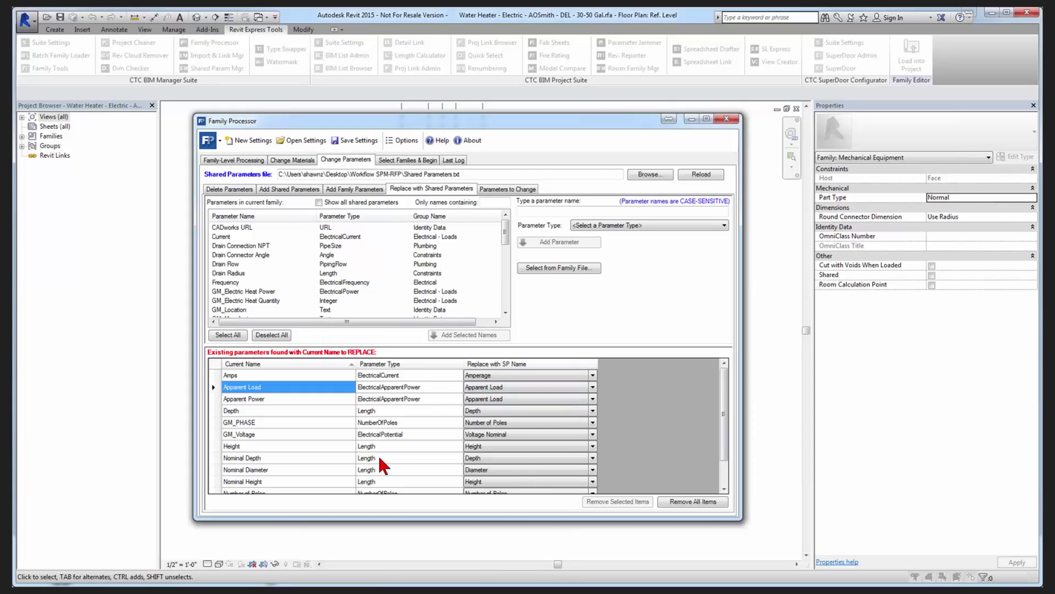
Review the Parameters to Change grid, then show the Select Families & Begin page.
click(507, 189)
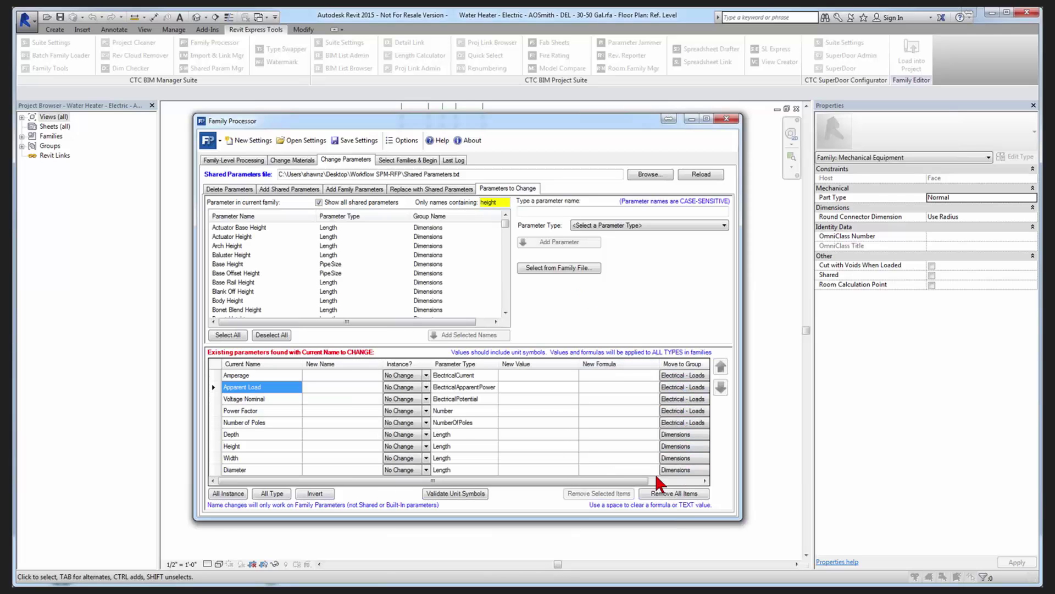
drag(629, 481, 601, 485)
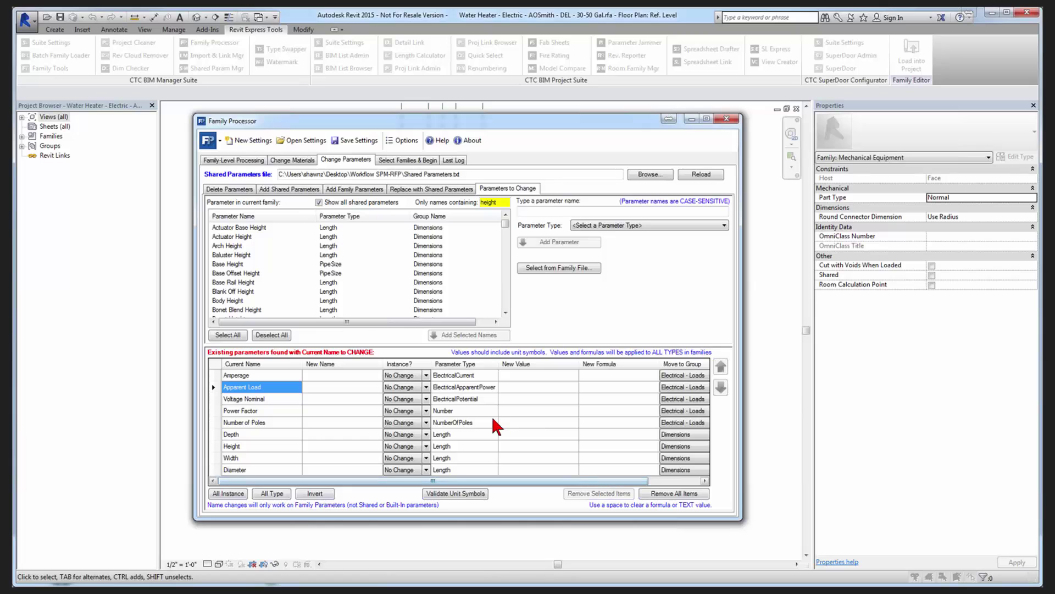
click(416, 159)
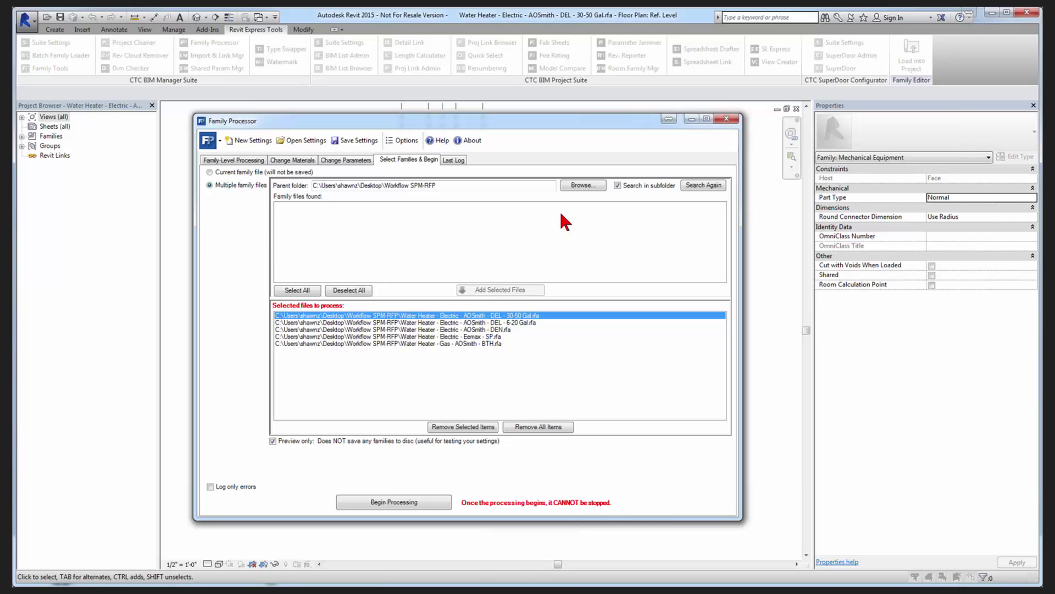
Select the five water heater families in Workflow SPM-RFP, uncheck Preview only, and close Family Processor.
click(597, 184)
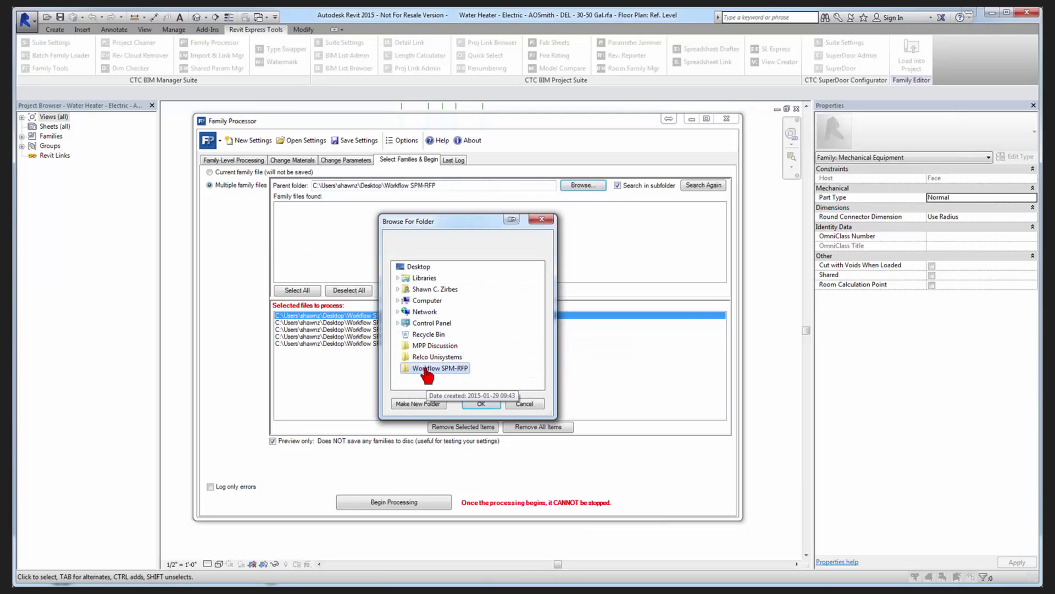
click(480, 403)
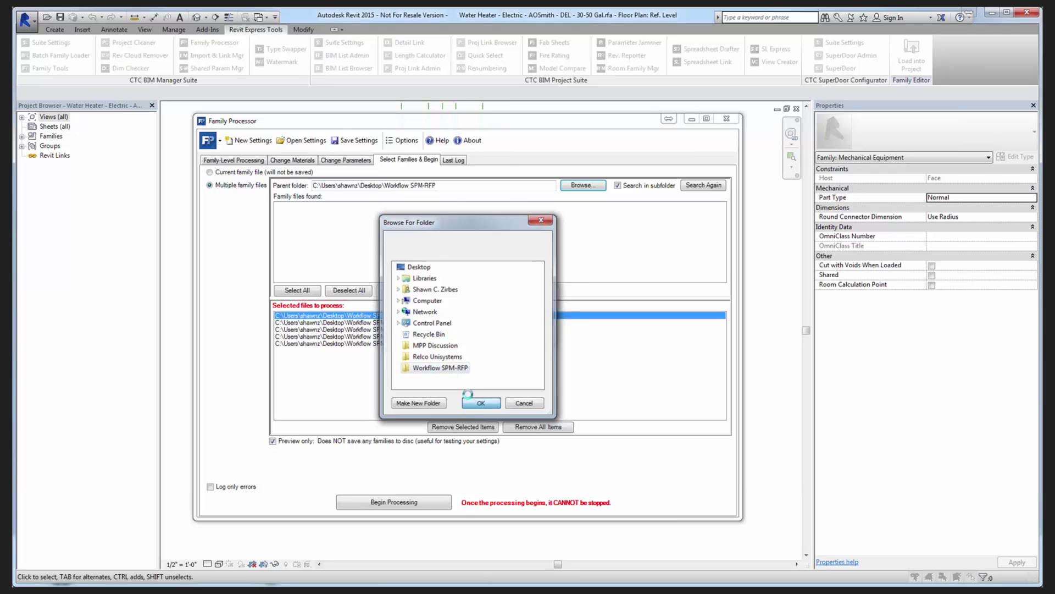
drag(412, 207, 408, 233)
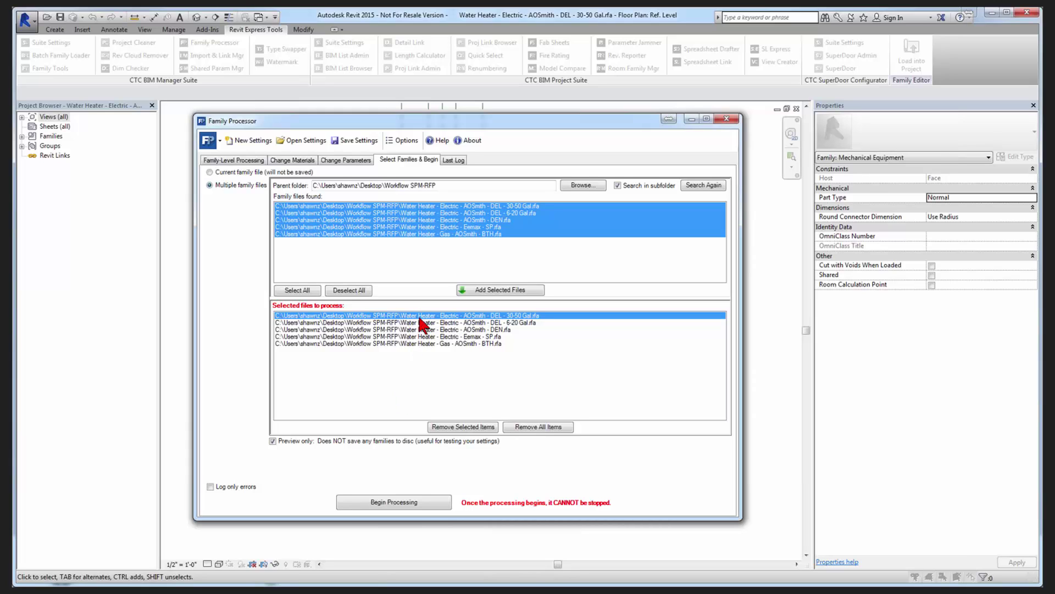
click(272, 441)
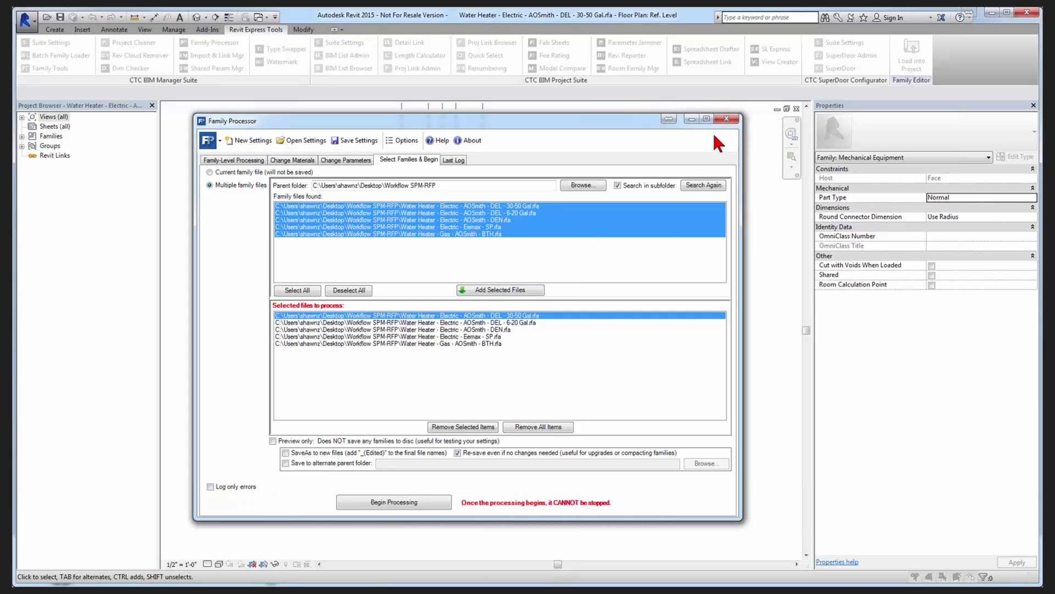
click(727, 118)
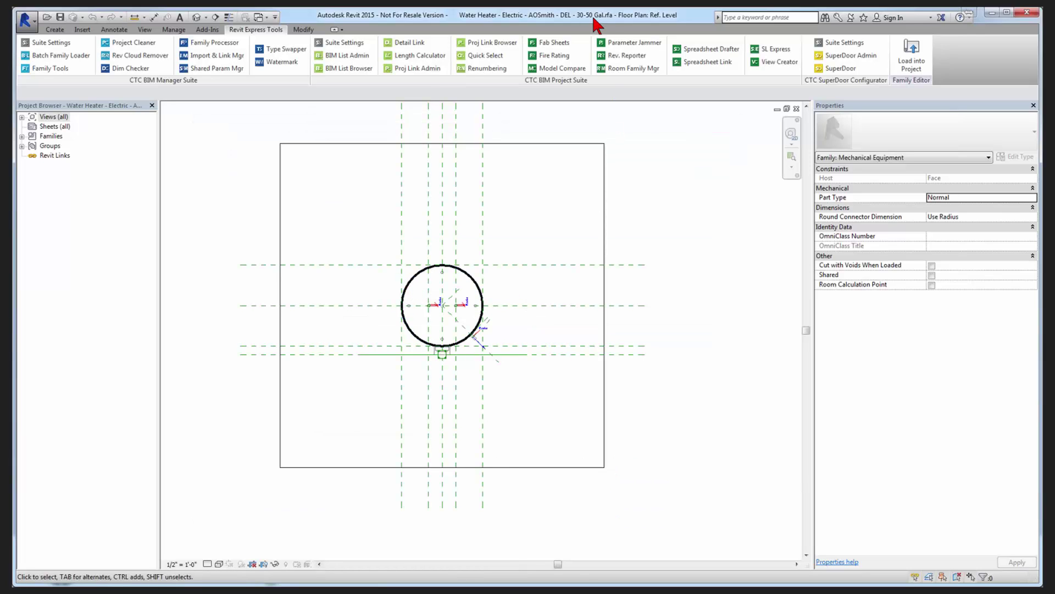
Close the 30-50 Gal water heater family and create Family3 from the Data Device.rft template.
click(797, 109)
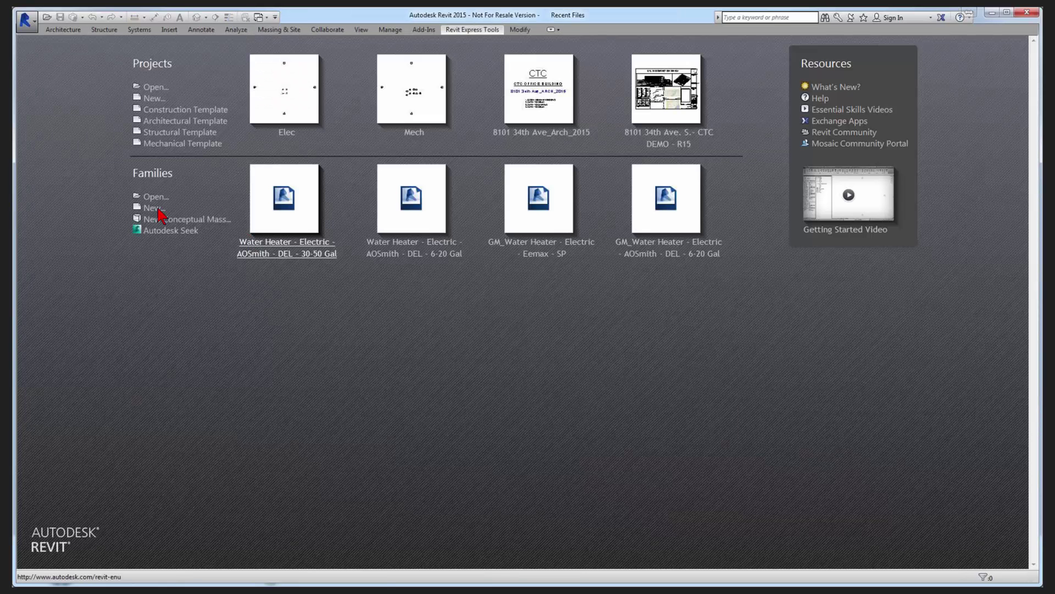
click(154, 208)
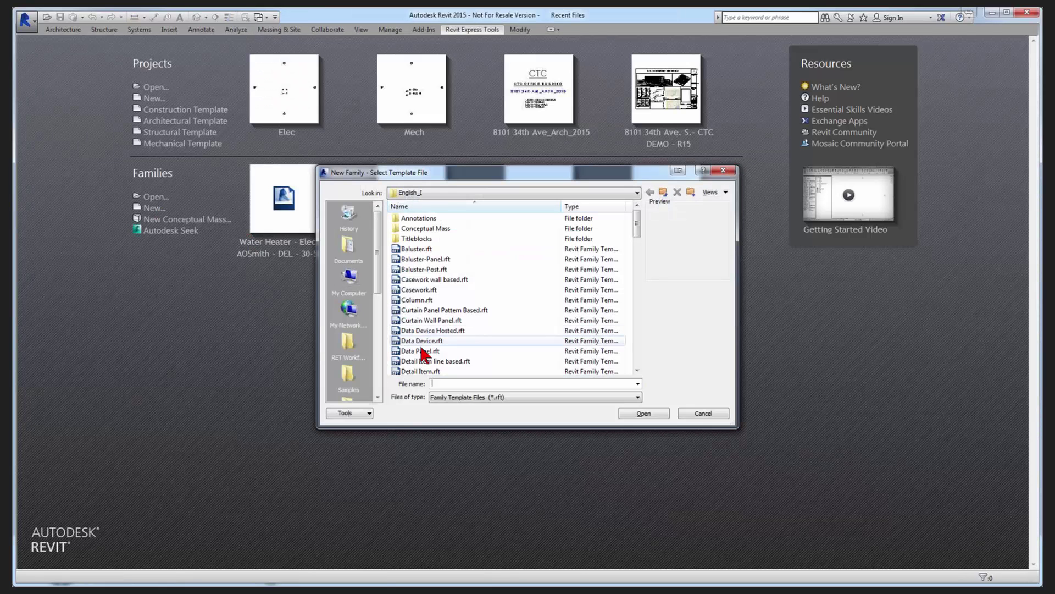
click(423, 352)
click(420, 340)
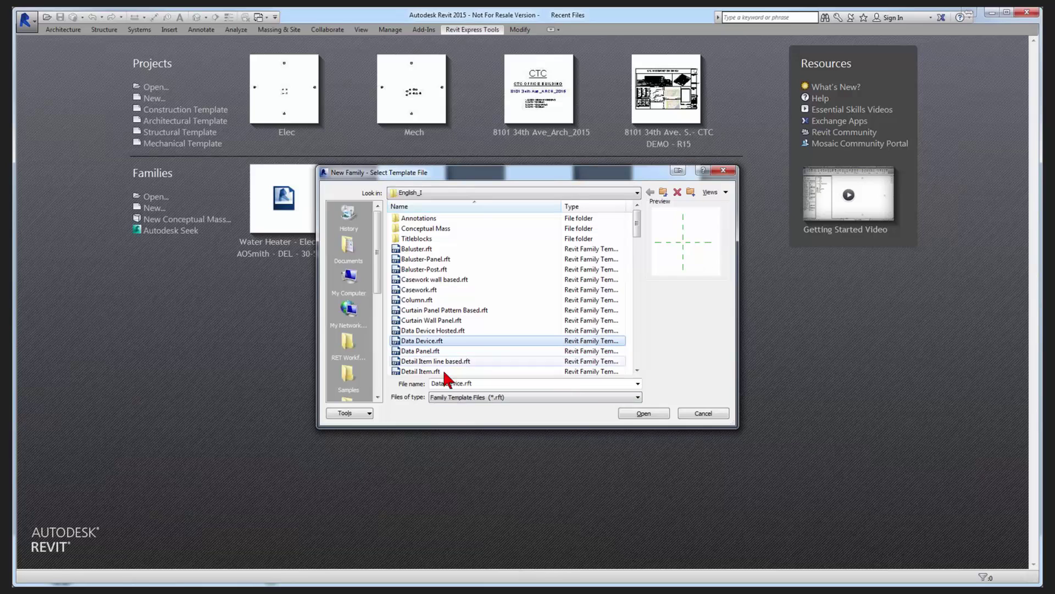
click(650, 415)
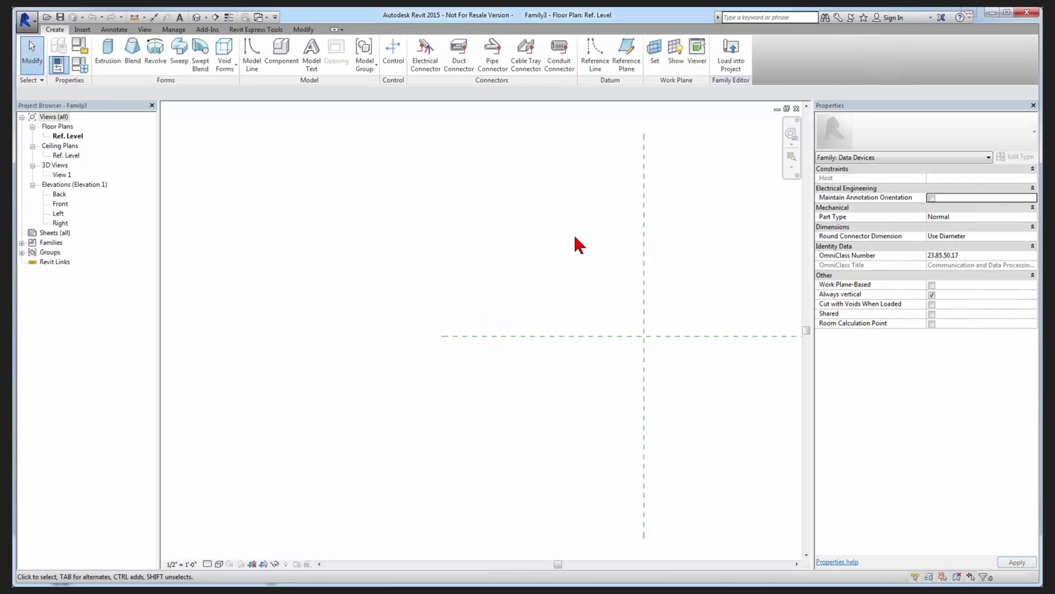
Relaunch Family Processor from Express Tools, review the Change Parameters sub-tabs, and begin processing.
click(258, 29)
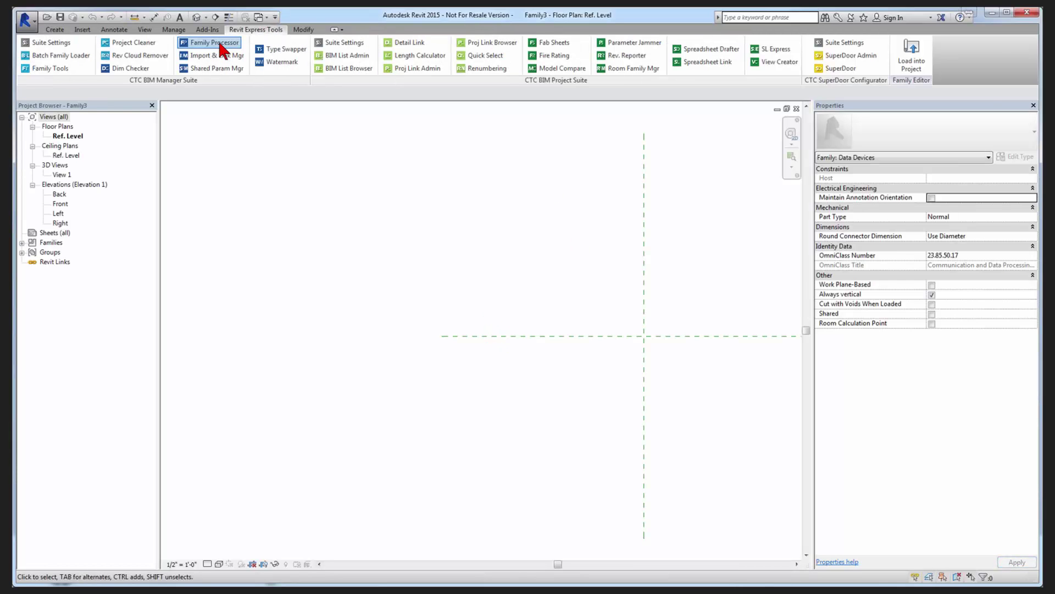
click(212, 42)
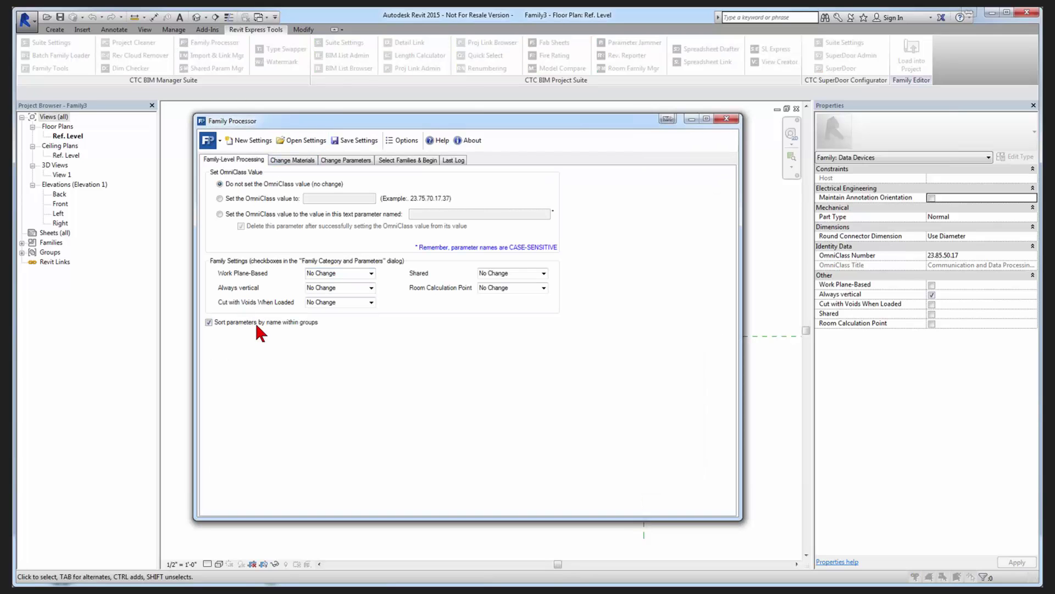
click(346, 155)
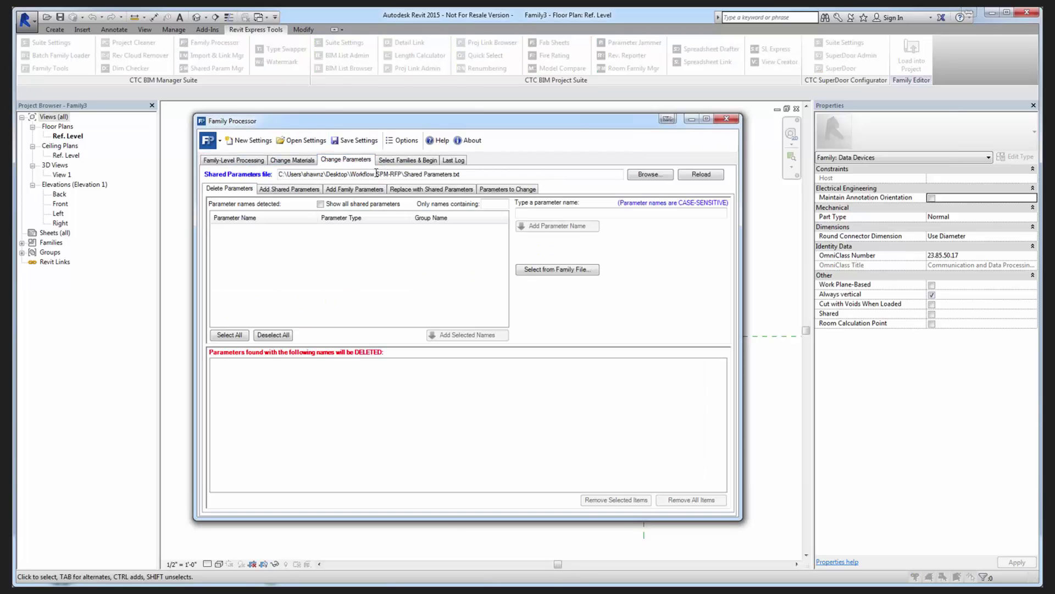
click(377, 188)
click(408, 189)
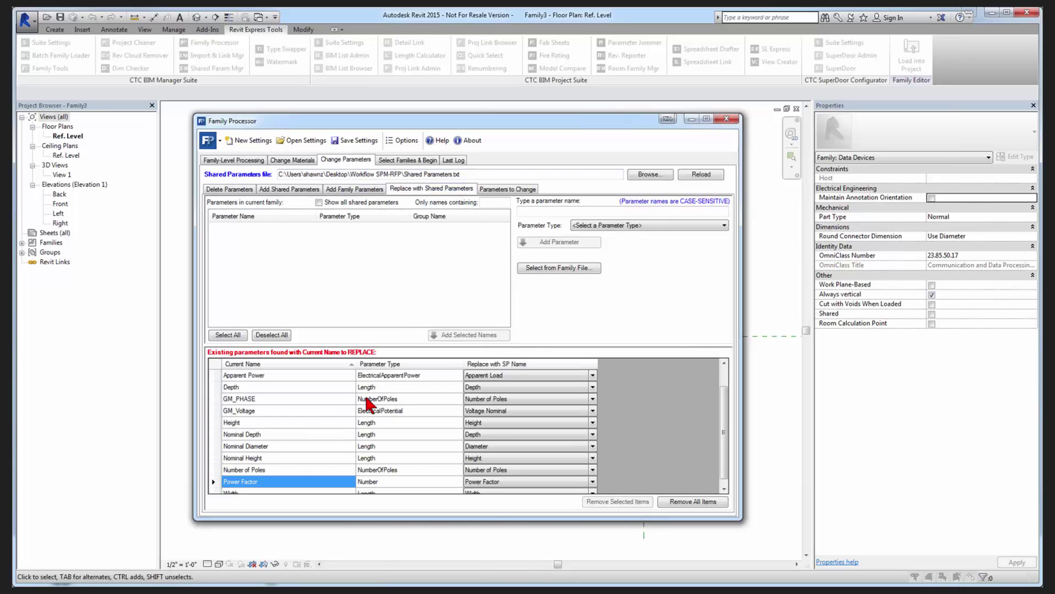
click(495, 190)
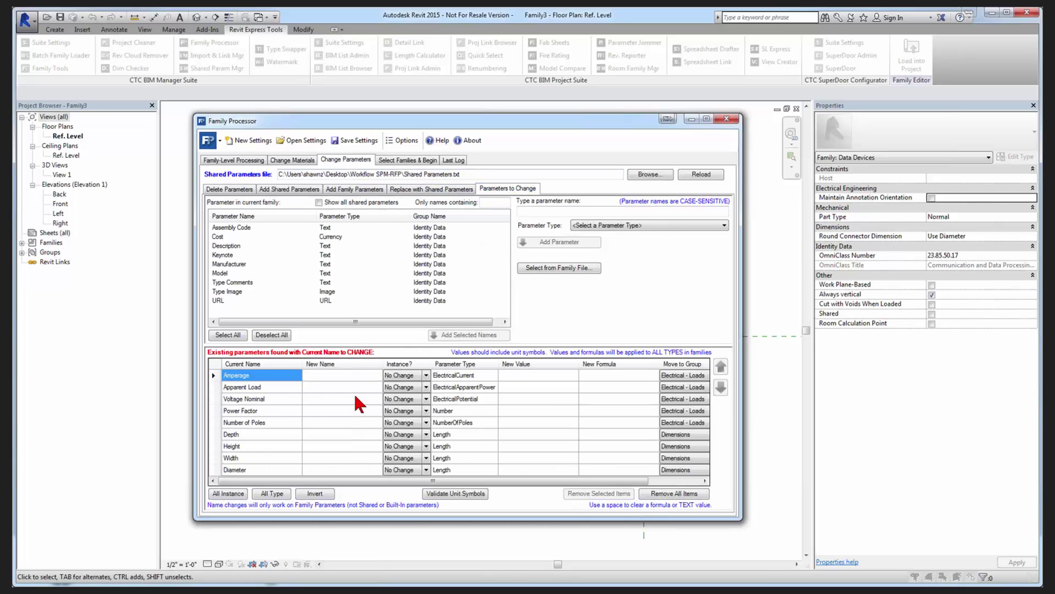
click(410, 159)
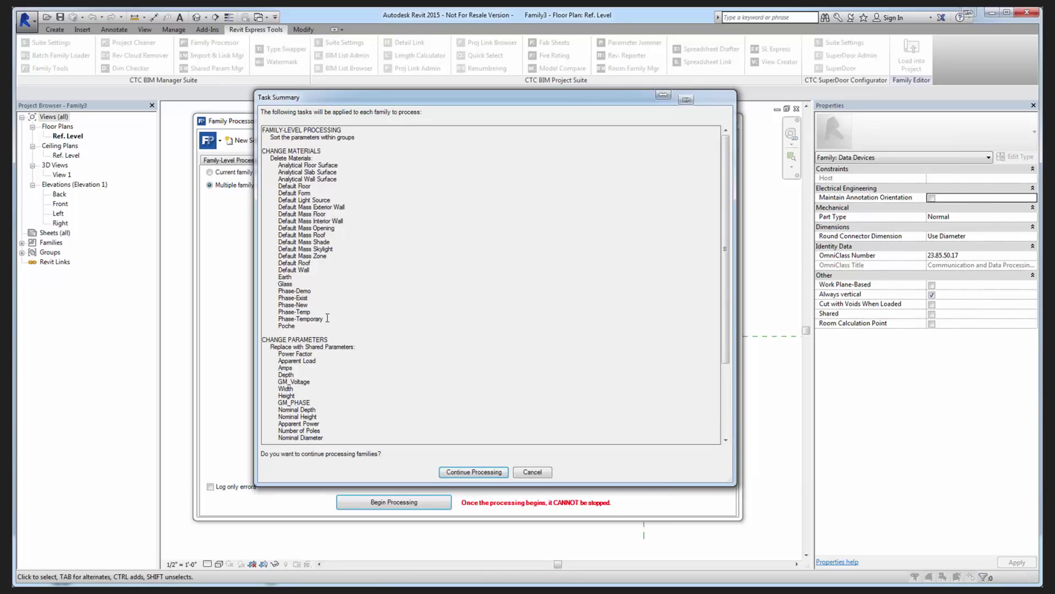
Review the Task Summary's sorting, Amperage and shared-parameter replacement tasks, then continue processing.
drag(277, 137, 327, 138)
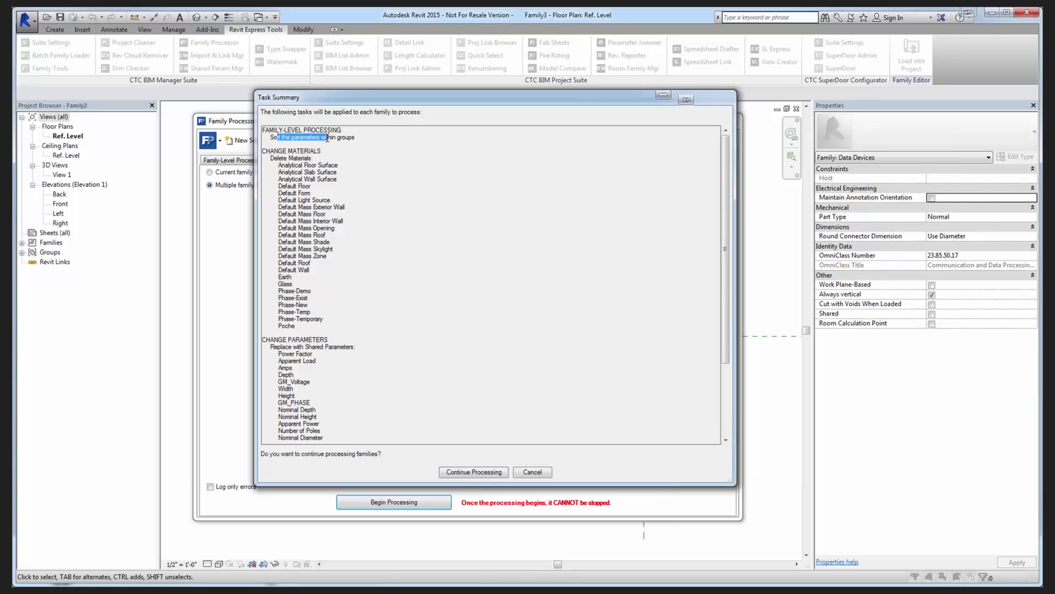
drag(279, 167, 338, 327)
scroll(338, 327, down, 2)
scroll(338, 327, down, 3)
drag(278, 256, 341, 340)
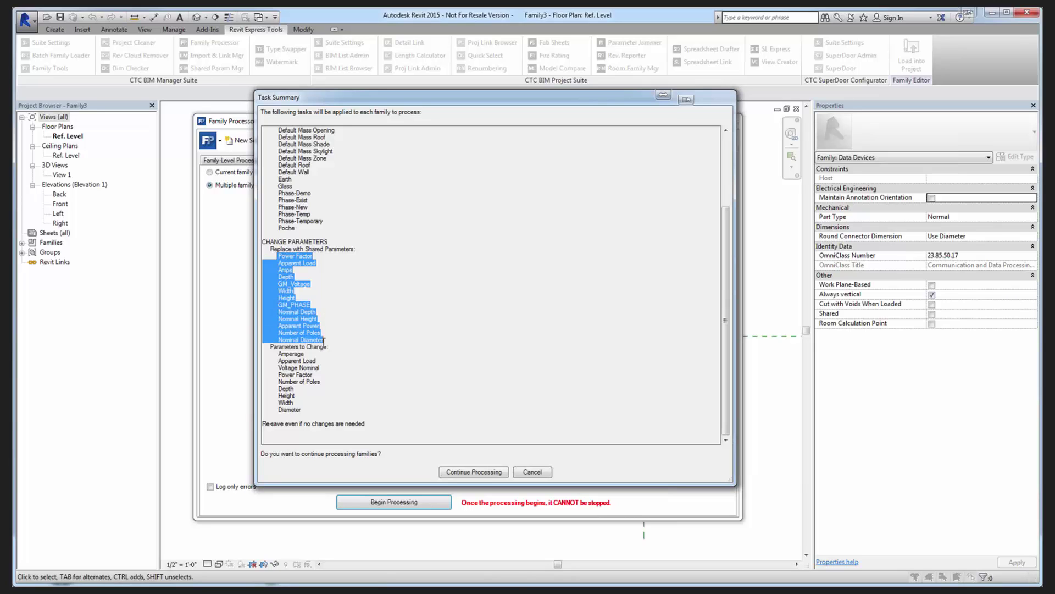
click(278, 354)
drag(277, 256, 367, 427)
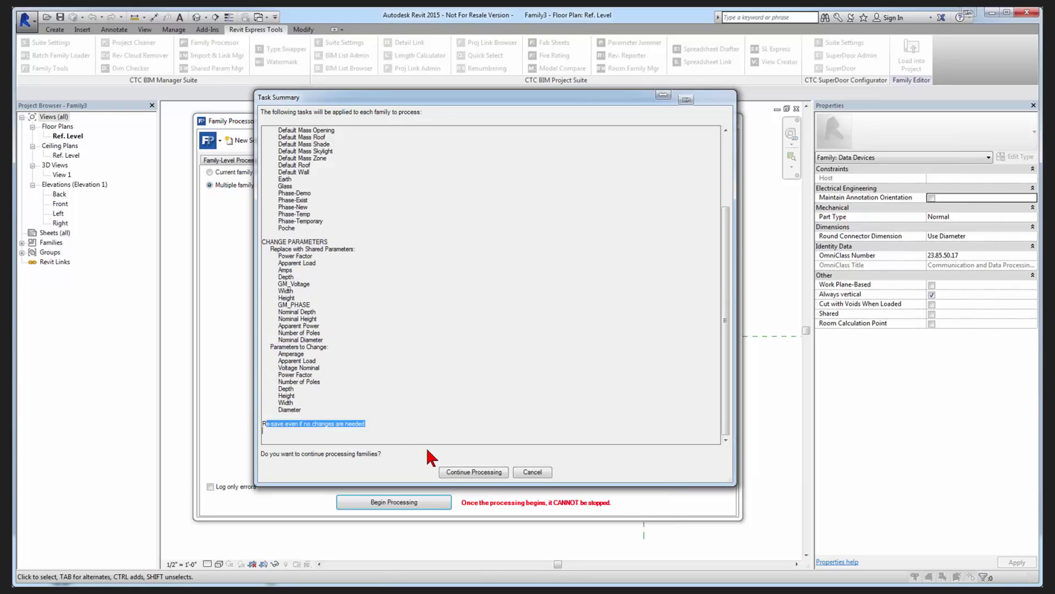
click(491, 473)
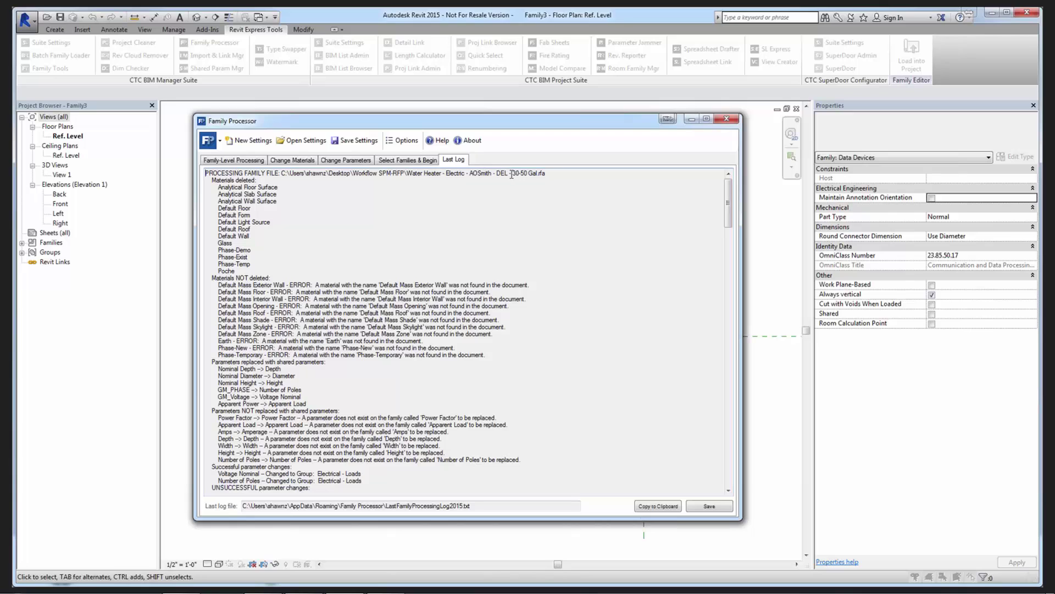
drag(510, 173, 548, 174)
click(219, 188)
drag(220, 188, 272, 274)
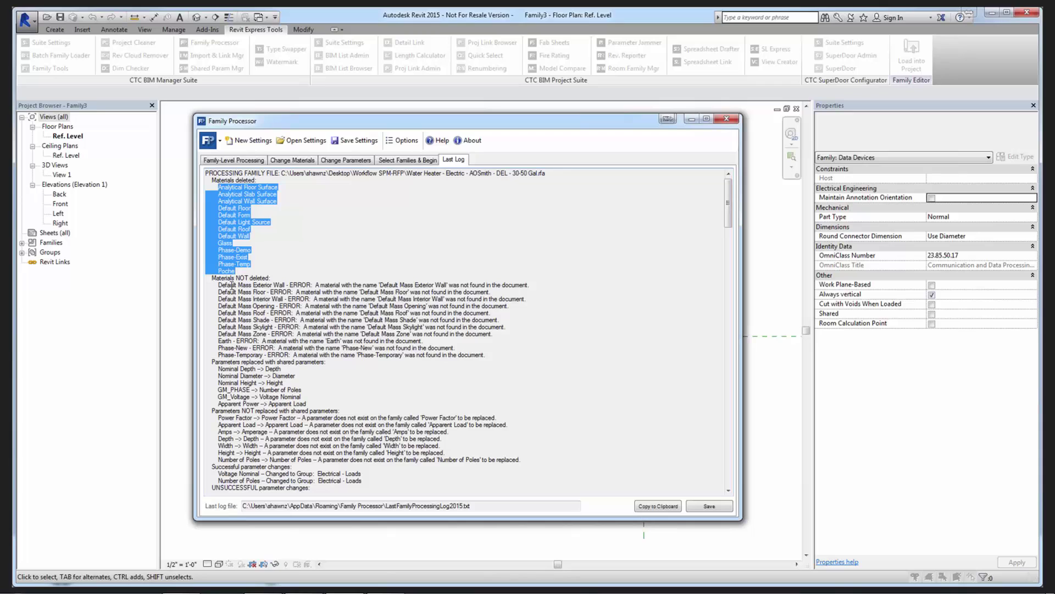
drag(217, 285, 314, 355)
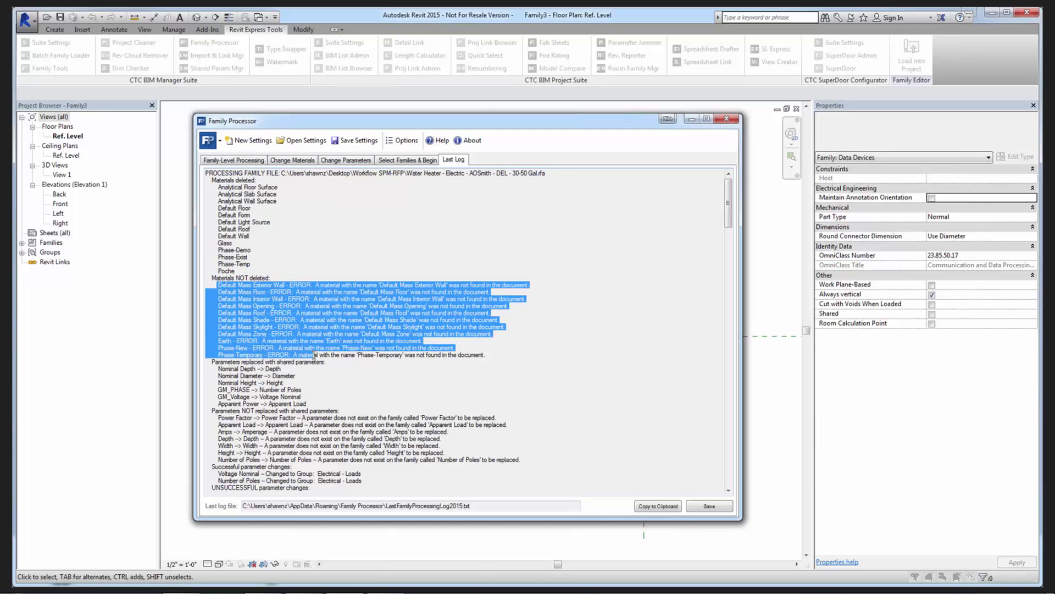
drag(218, 187, 276, 270)
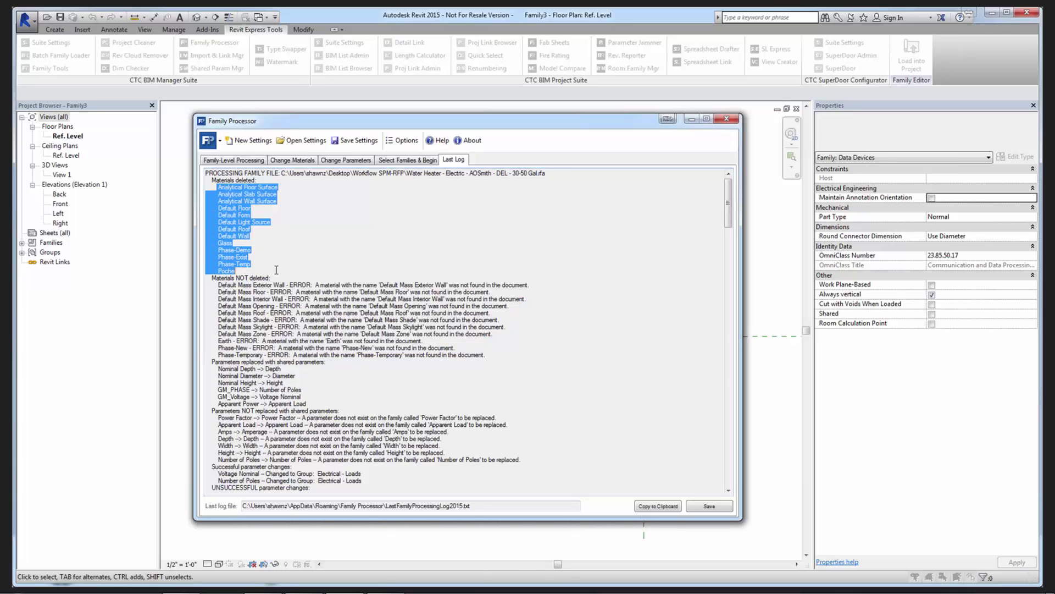
scroll(277, 270, down, 4)
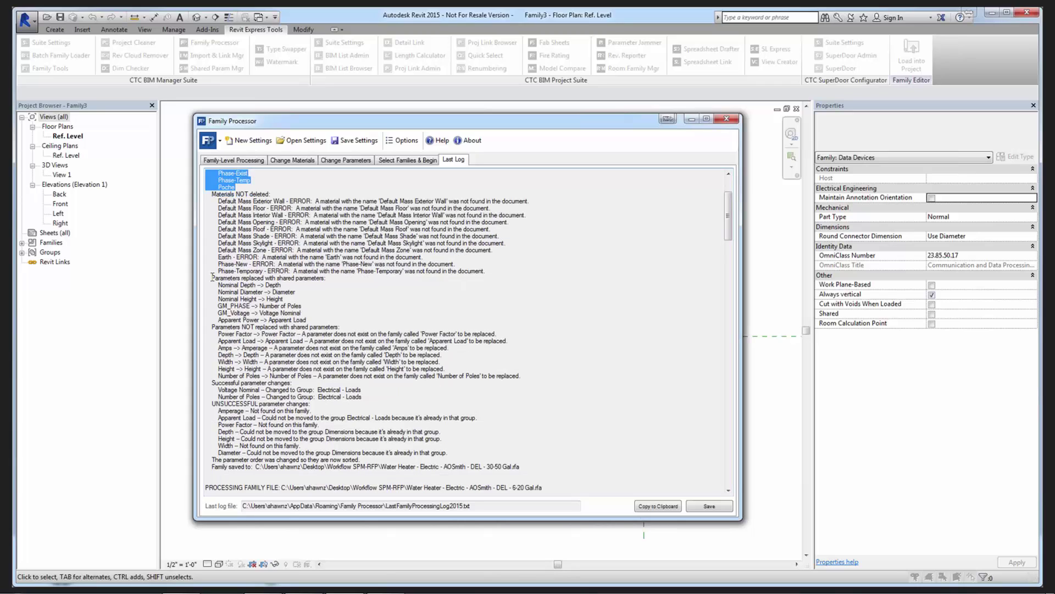
drag(218, 285, 253, 334)
click(275, 292)
click(245, 306)
scroll(259, 327, down, 2)
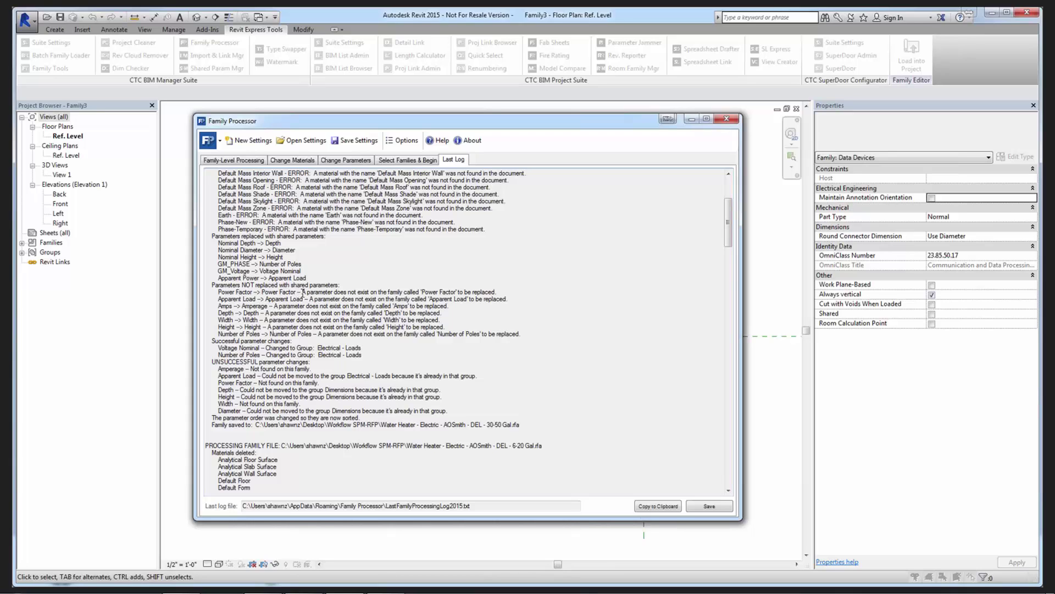
drag(276, 292, 287, 295)
drag(229, 292, 243, 292)
drag(241, 299, 250, 300)
drag(242, 277, 248, 278)
click(225, 307)
drag(234, 348, 243, 348)
drag(318, 347, 365, 350)
click(324, 357)
drag(322, 355, 352, 359)
drag(233, 369, 262, 413)
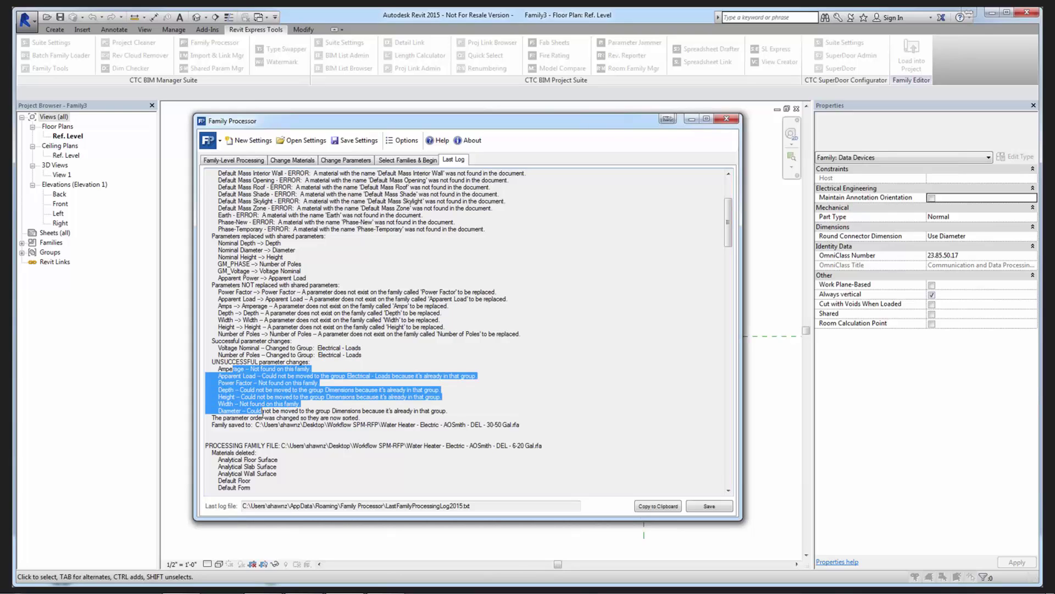
drag(370, 396, 376, 400)
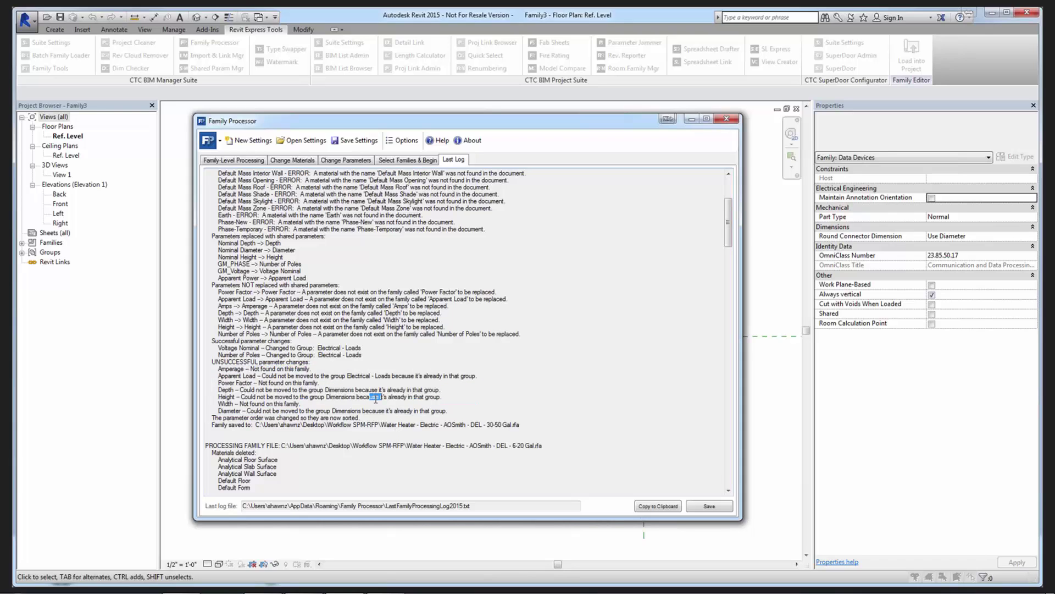
drag(255, 404, 264, 406)
drag(213, 418, 503, 424)
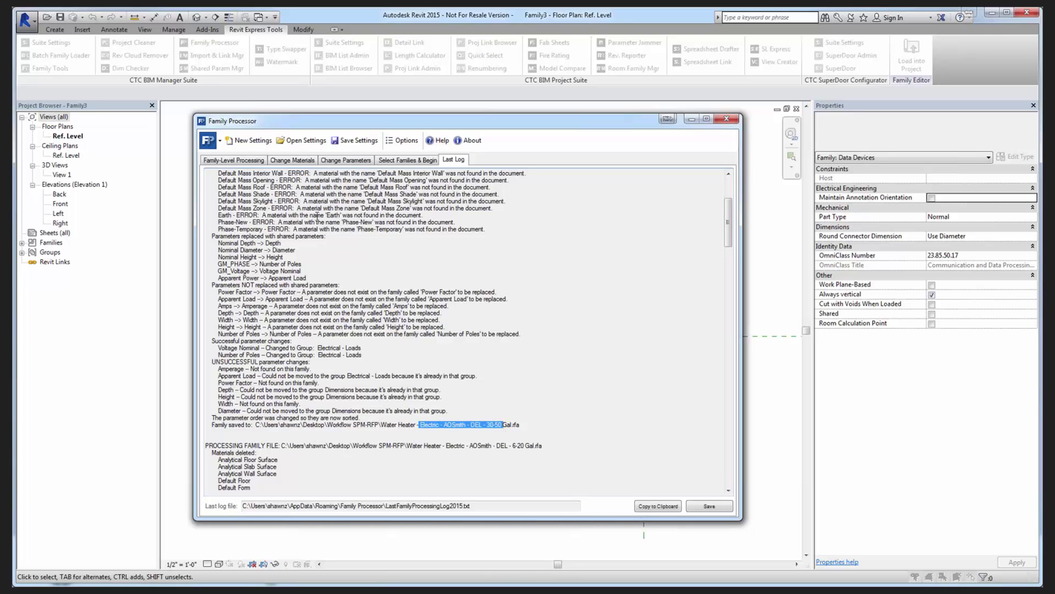
scroll(317, 216, down, 12)
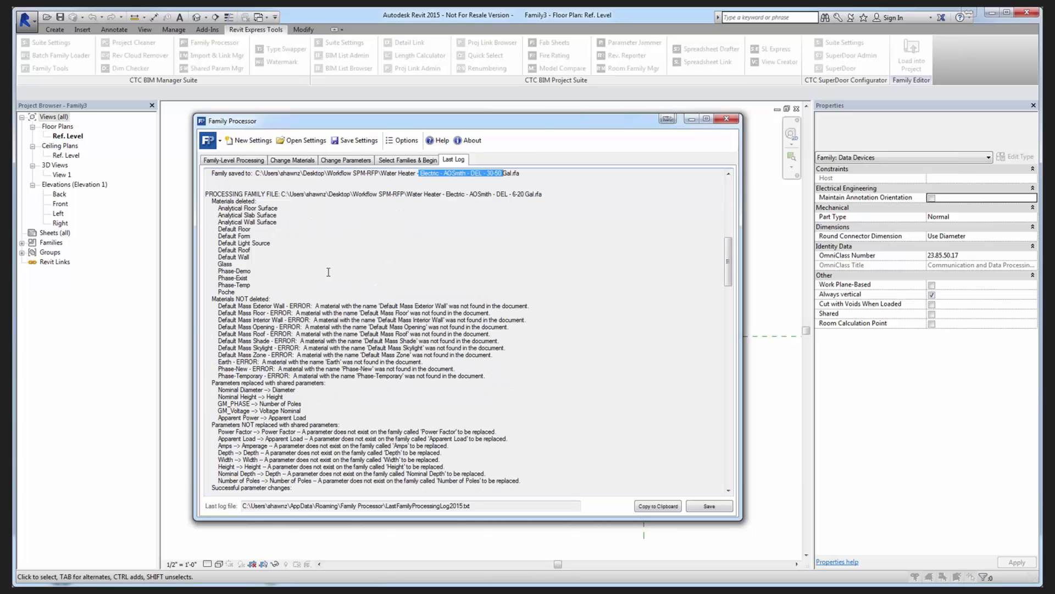
scroll(394, 336, down, 2)
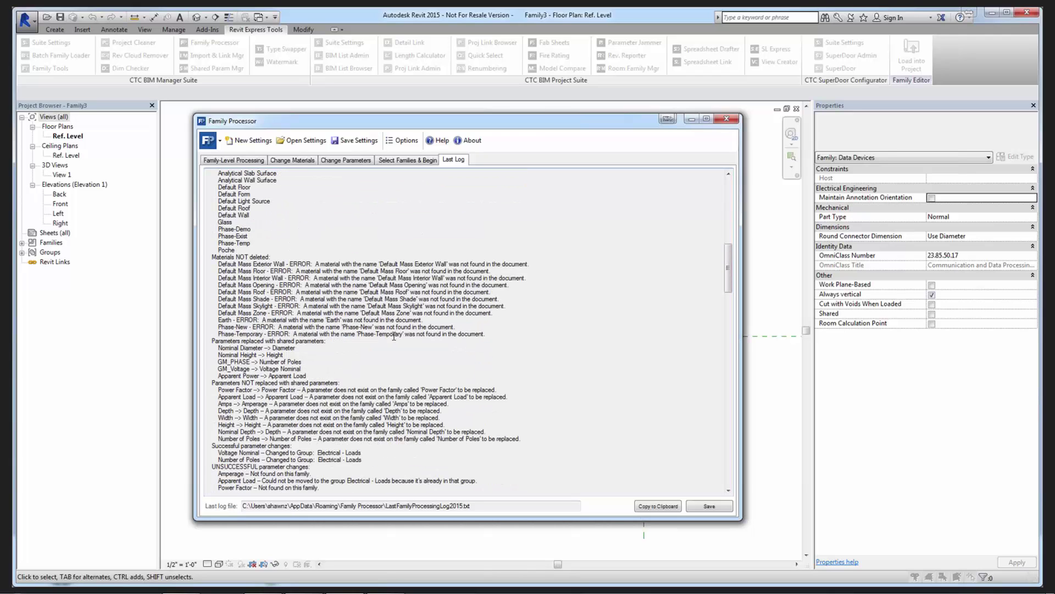
scroll(394, 336, down, 3)
scroll(281, 326, down, 8)
scroll(277, 365, down, 15)
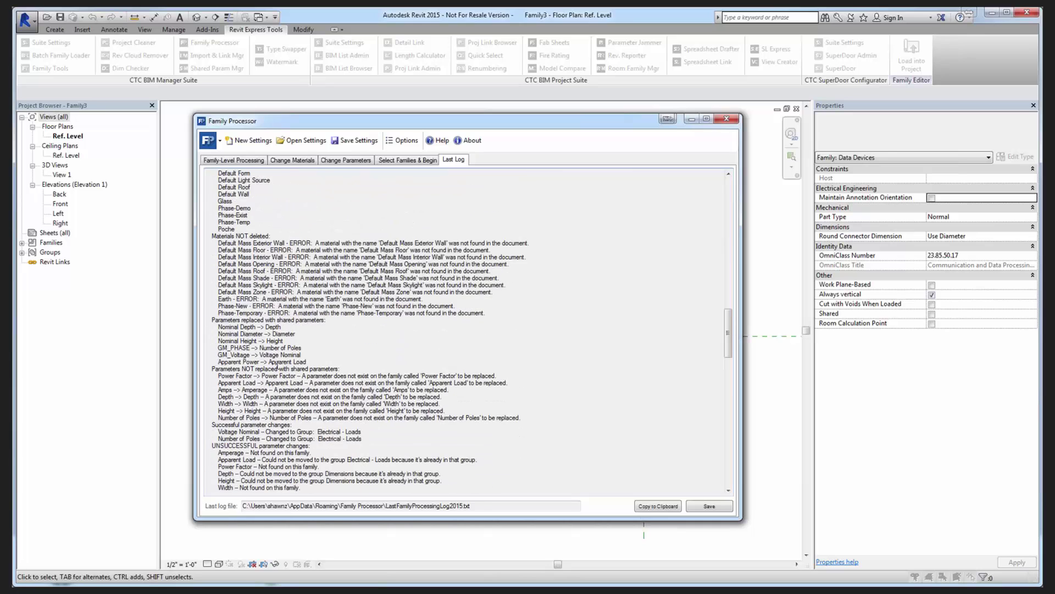
scroll(278, 365, down, 12)
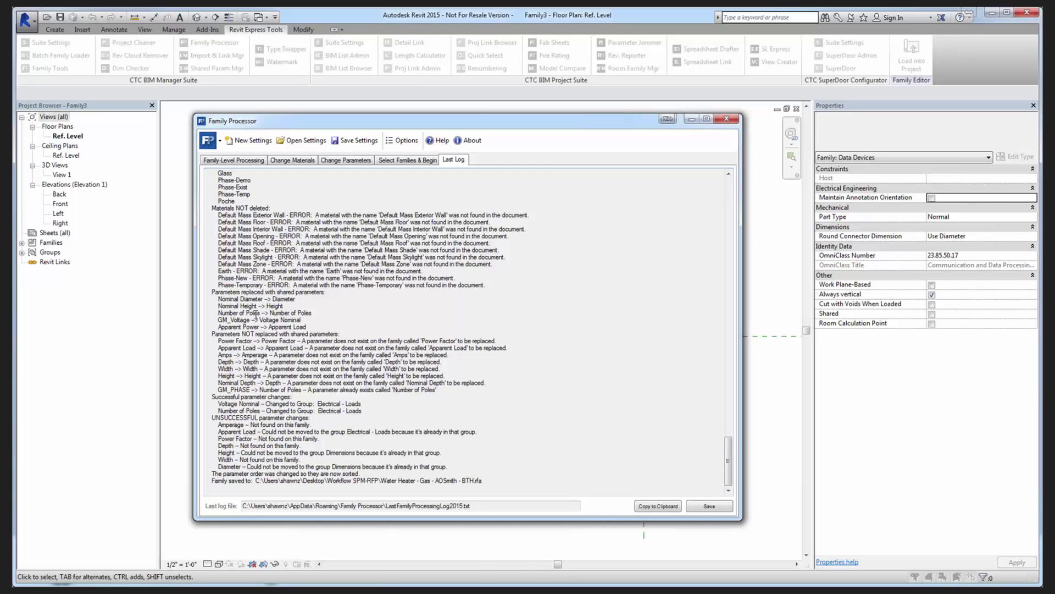
scroll(261, 352, up, 13)
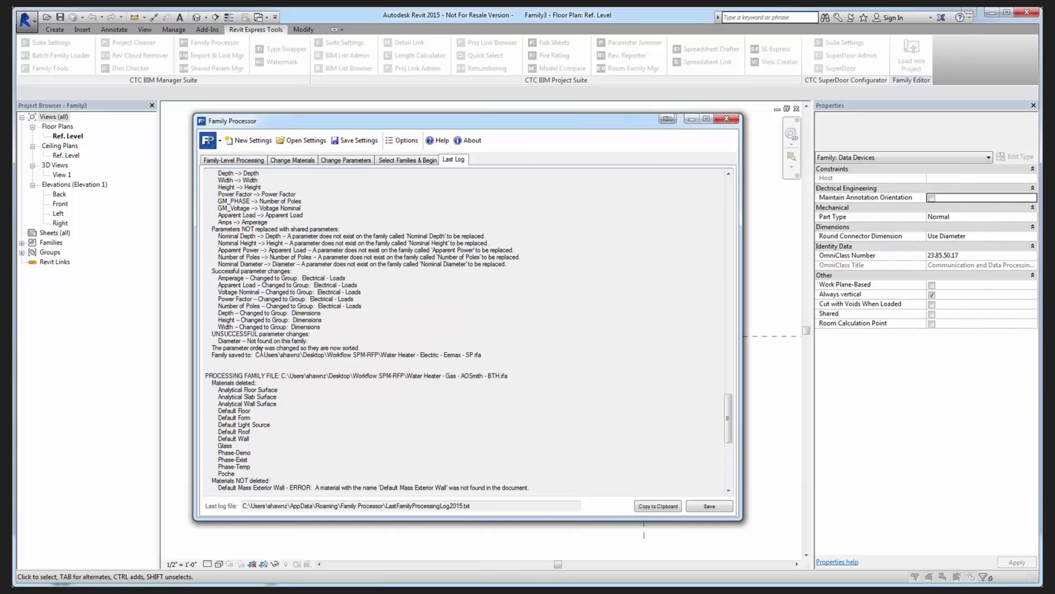
scroll(261, 349, up, 11)
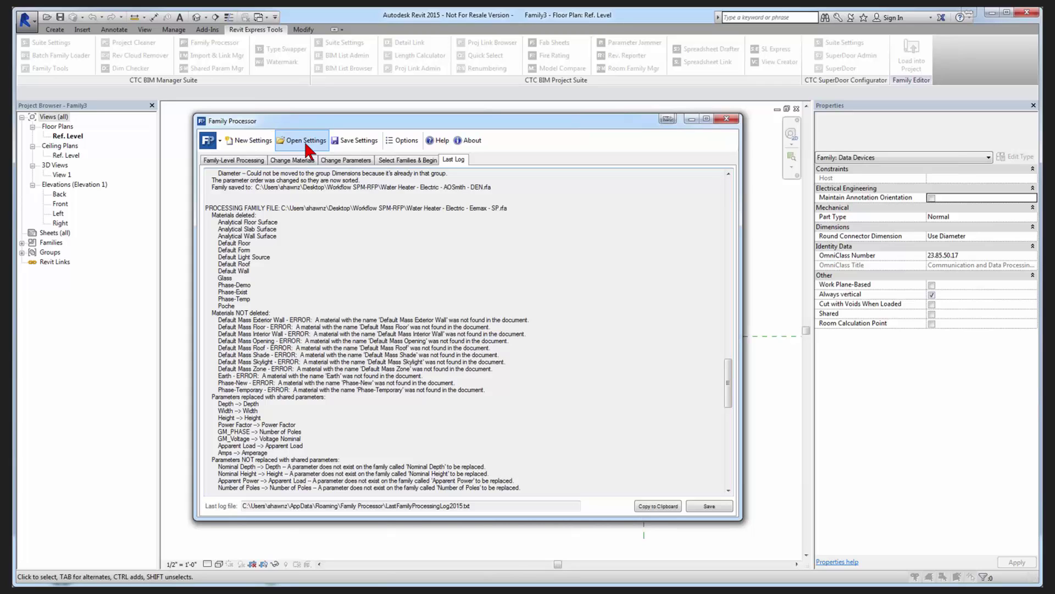
Load Electrical Final Settings.rfpsettings and dismiss the Settings loaded message.
click(307, 143)
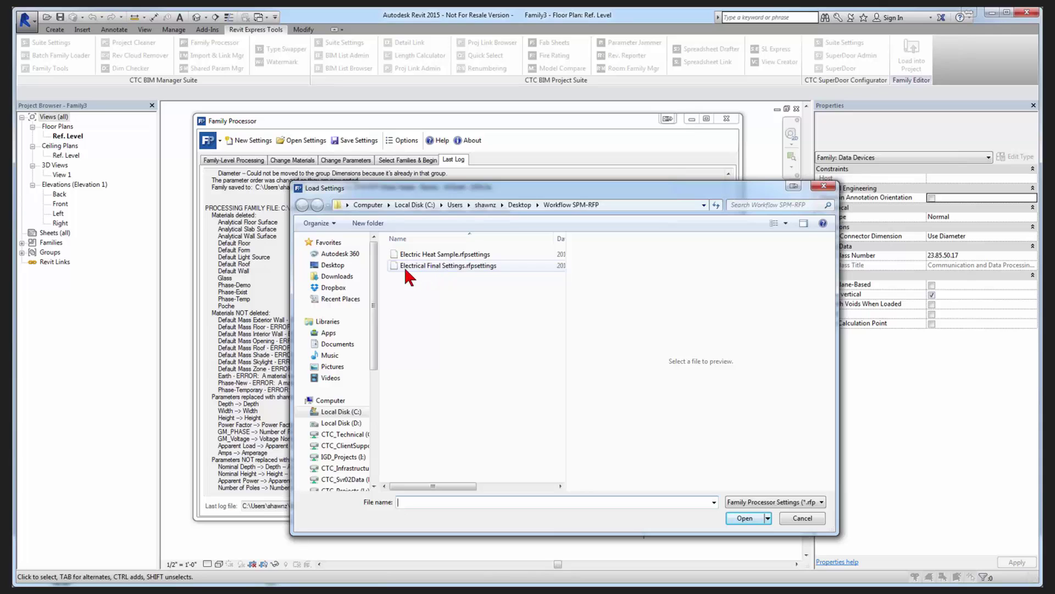
double_click(425, 265)
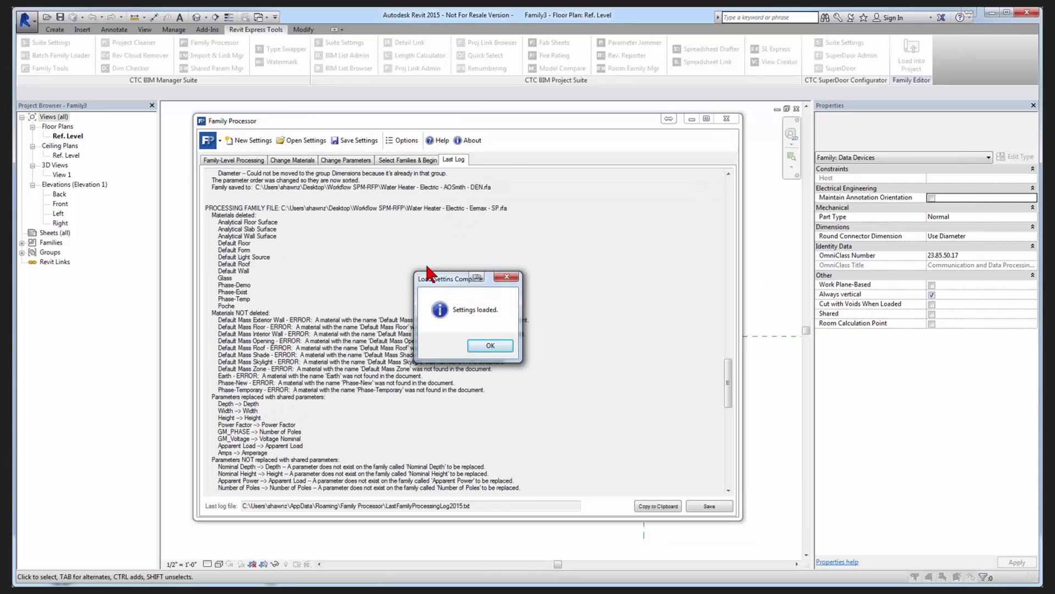
click(488, 346)
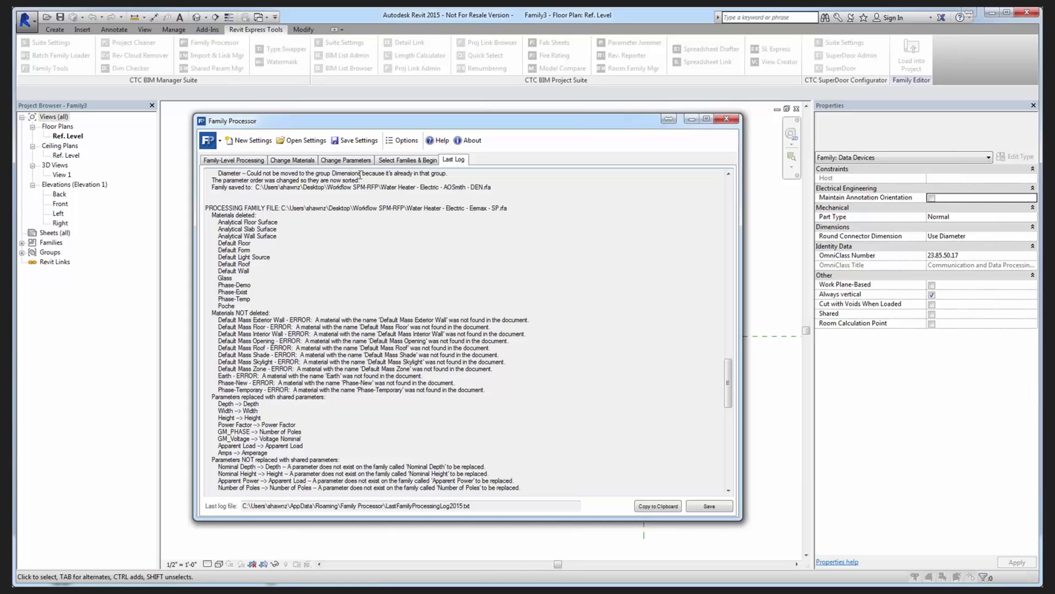
Review the materials to delete and shared parameters to add, then the Replace with Shared Parameters list.
click(346, 161)
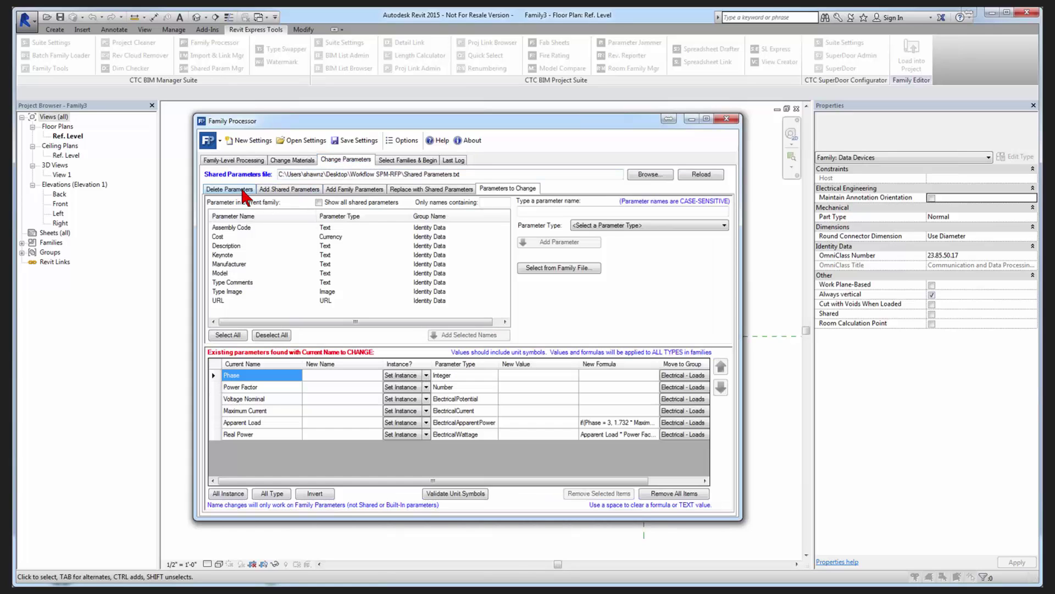
click(242, 189)
click(271, 188)
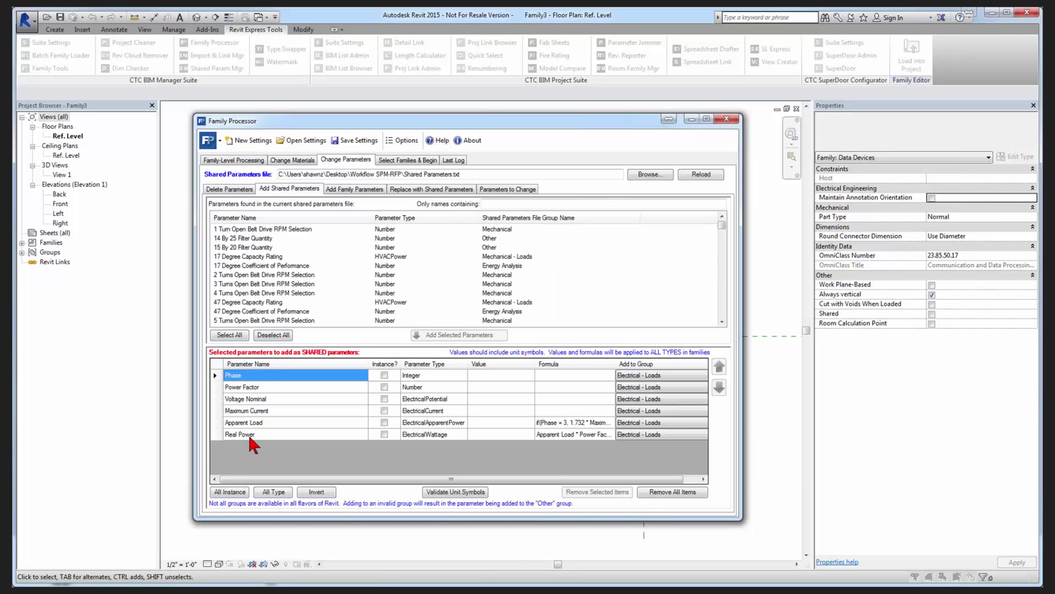
click(246, 424)
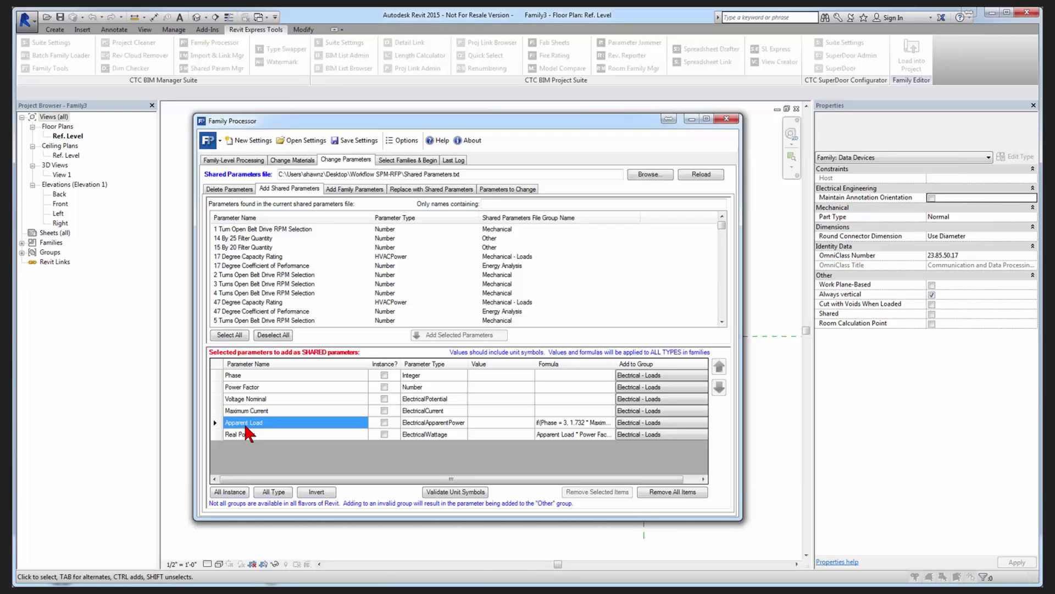
click(250, 400)
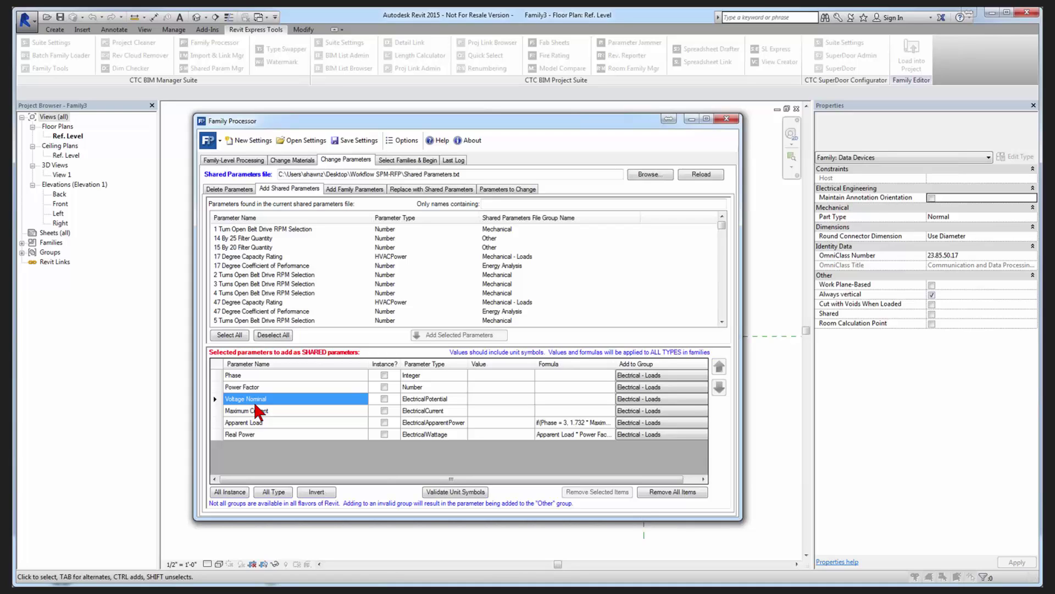
click(256, 423)
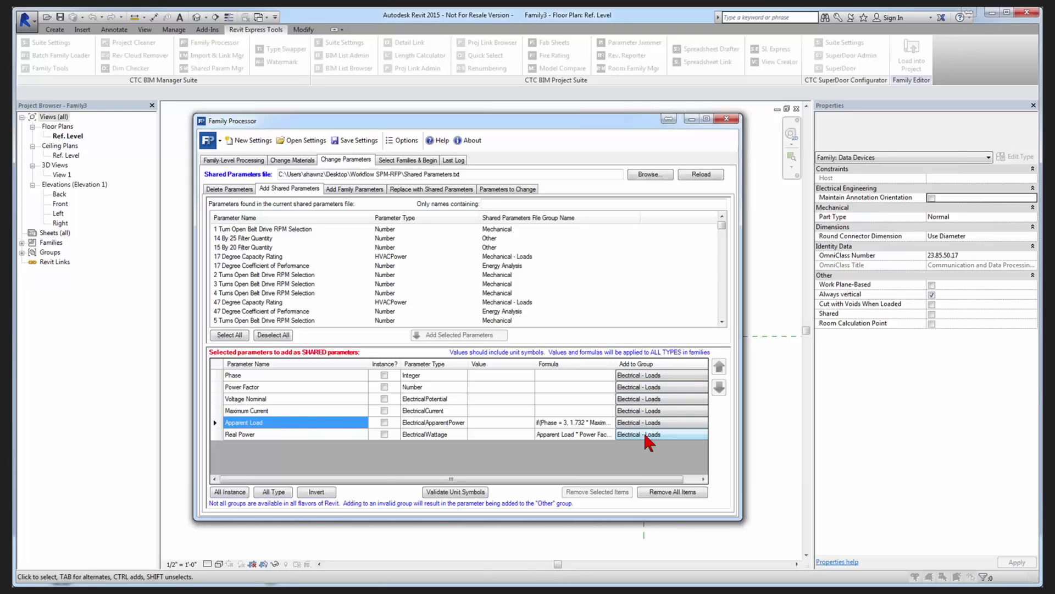
click(421, 190)
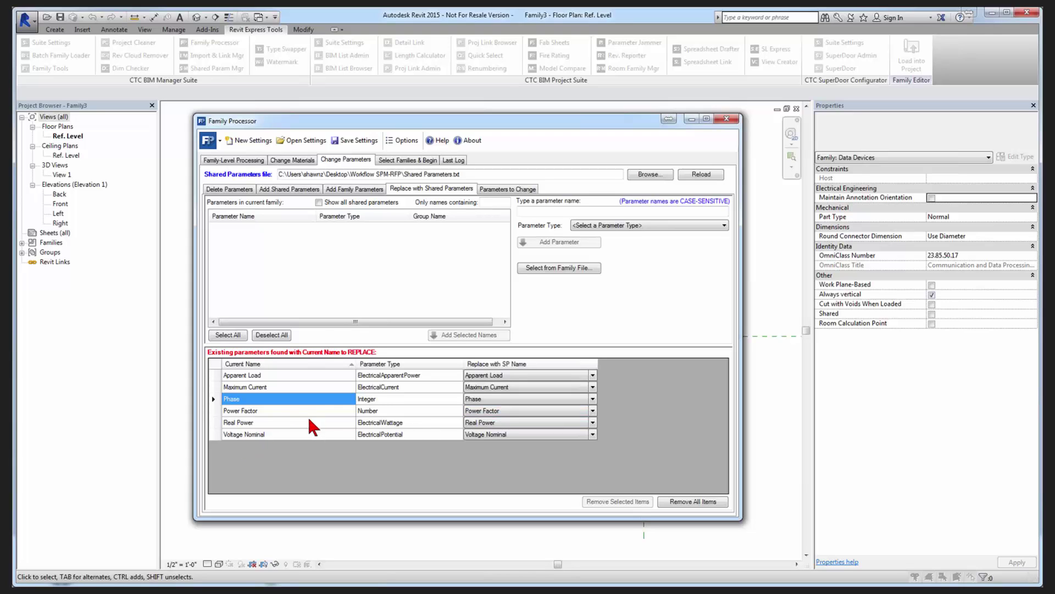
Check the existing parameters to change, including Real Power's formula, then select Multiple family files.
click(506, 189)
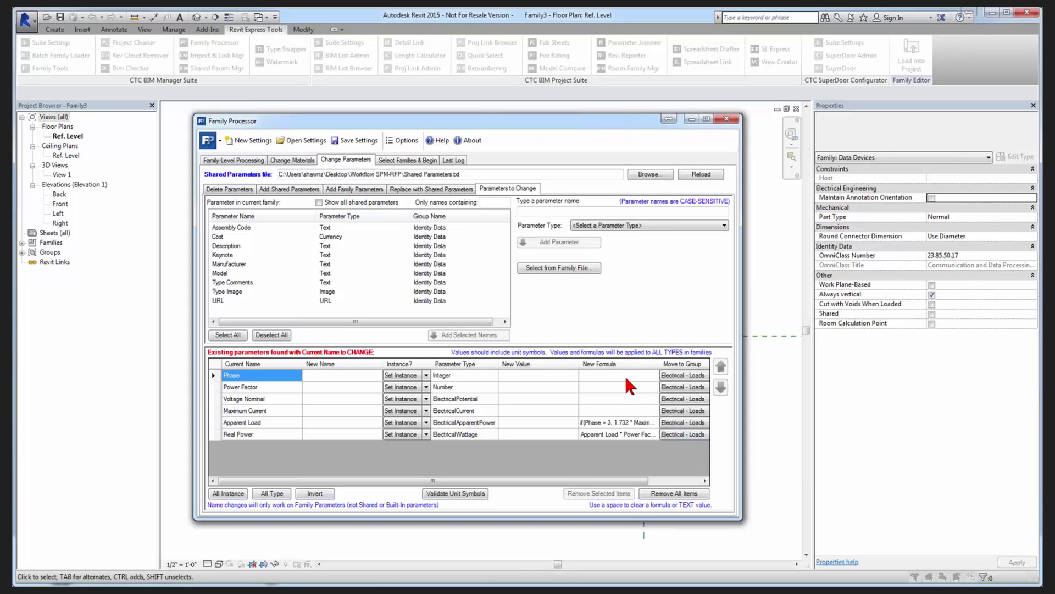
click(611, 435)
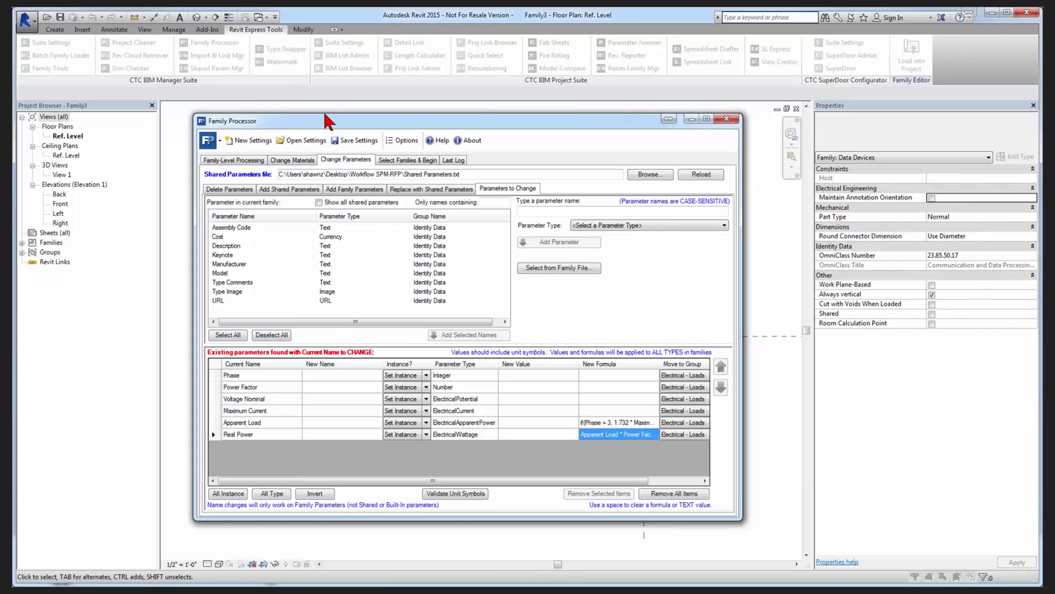
drag(328, 121, 330, 112)
click(393, 151)
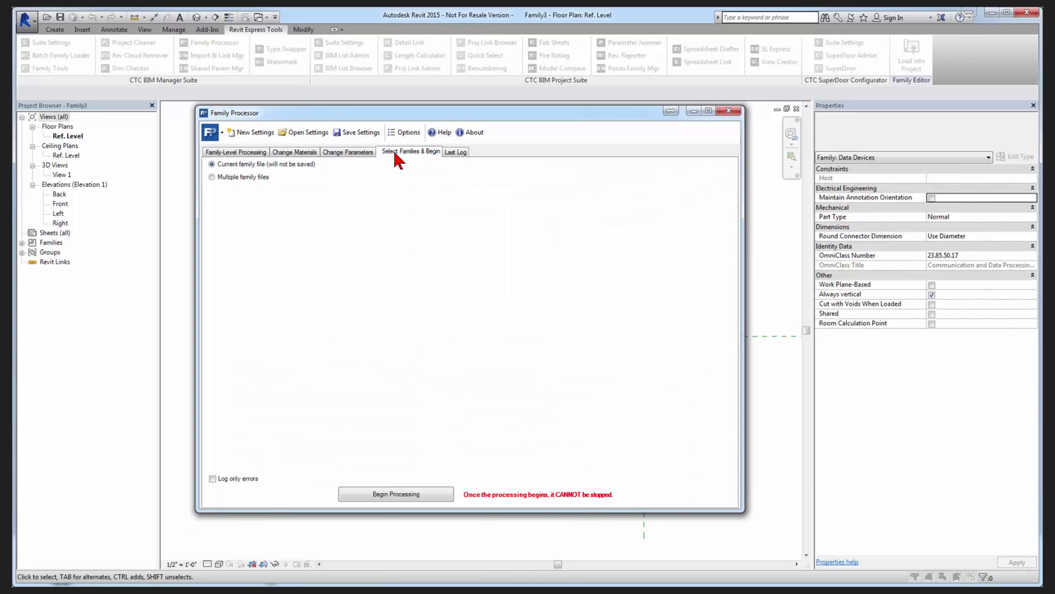
click(262, 177)
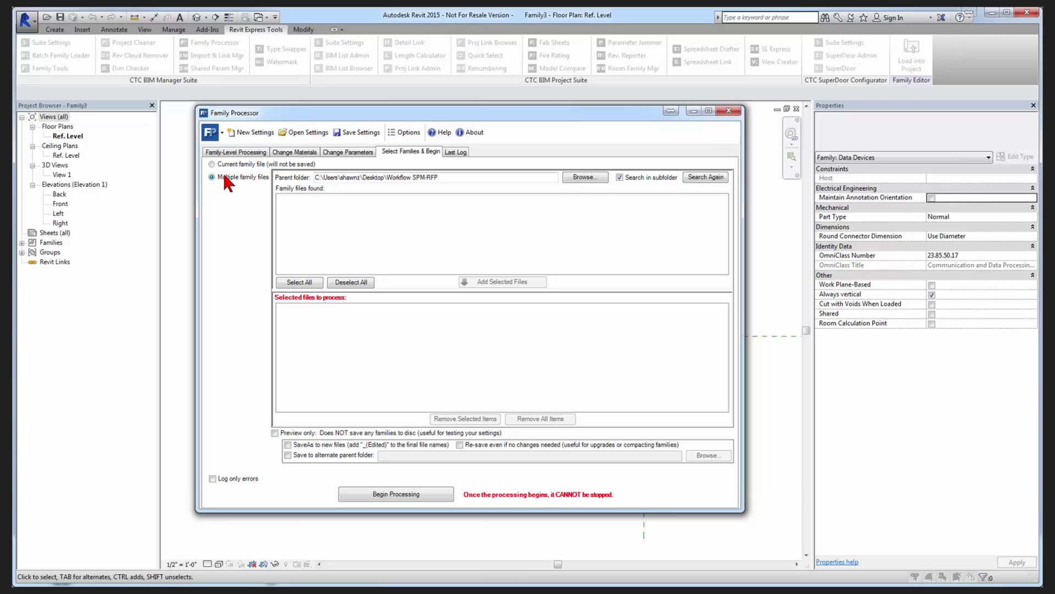
Add all five found water heater families and enable 'Re-save even if no changes needed'.
click(705, 177)
drag(418, 198, 421, 224)
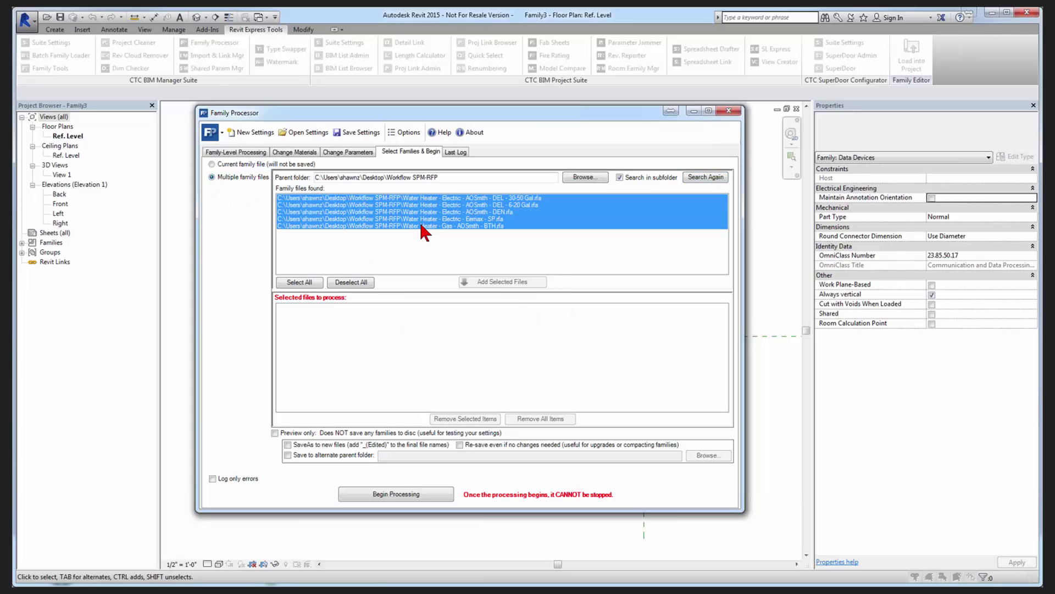
click(500, 281)
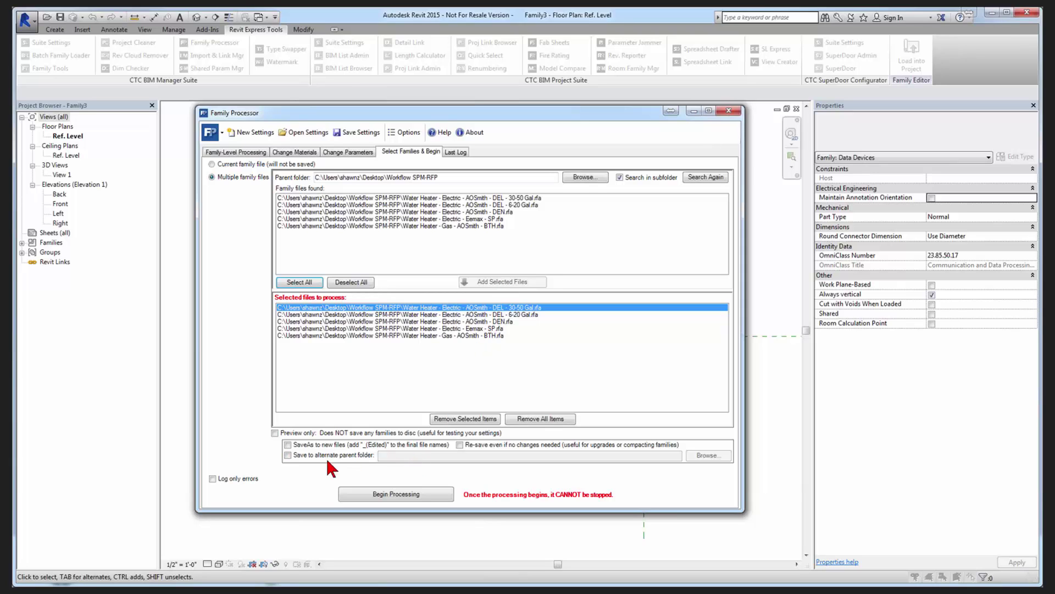
click(459, 445)
Begin processing, review the material deletions and electrical parameter changes, then continue processing.
click(396, 494)
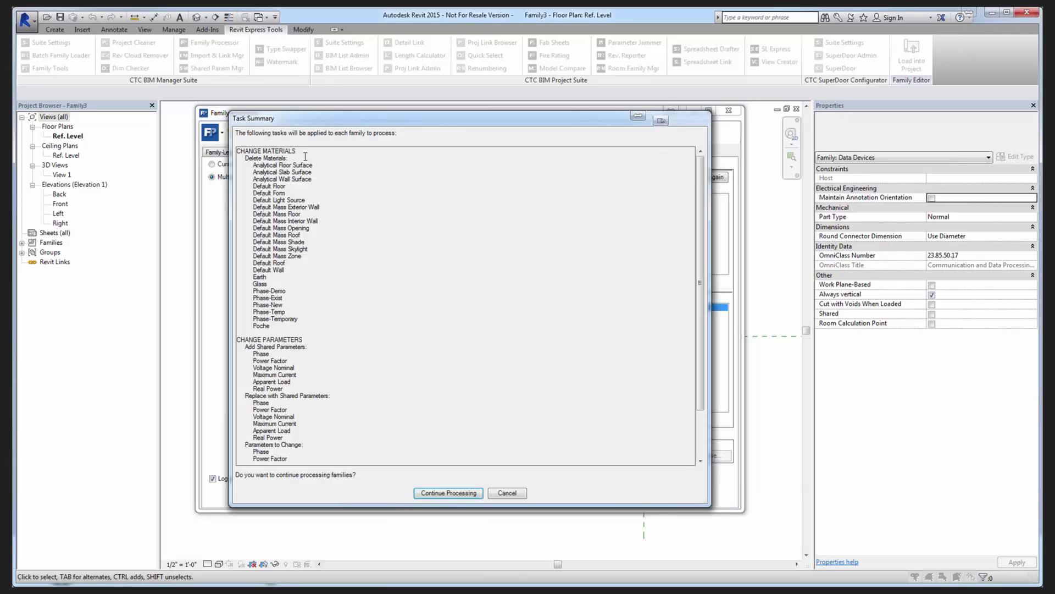
drag(306, 161, 325, 329)
scroll(325, 329, down, 3)
drag(306, 290, 320, 426)
drag(321, 351, 316, 424)
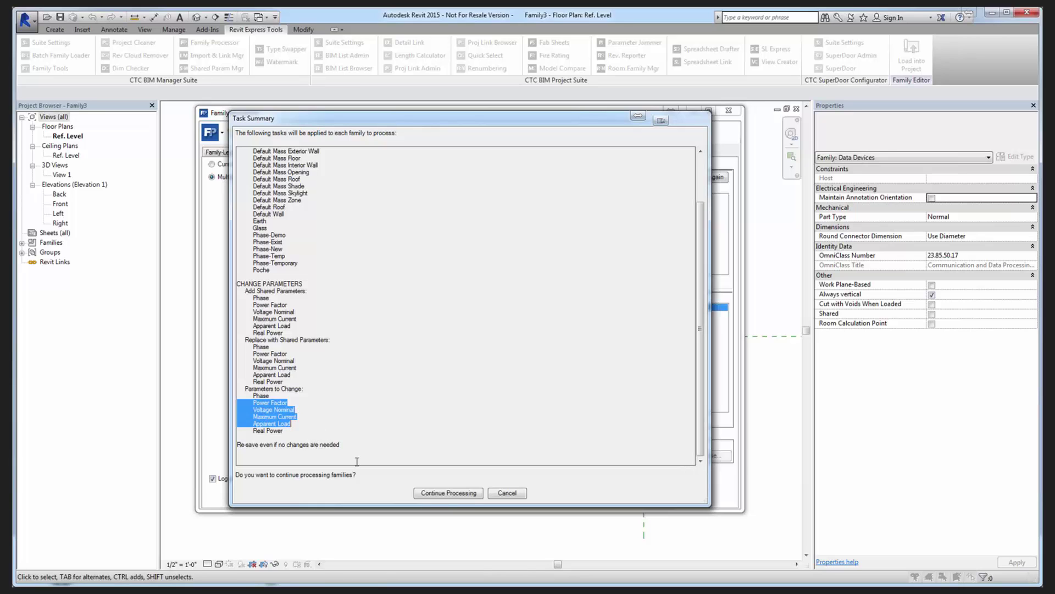
click(449, 493)
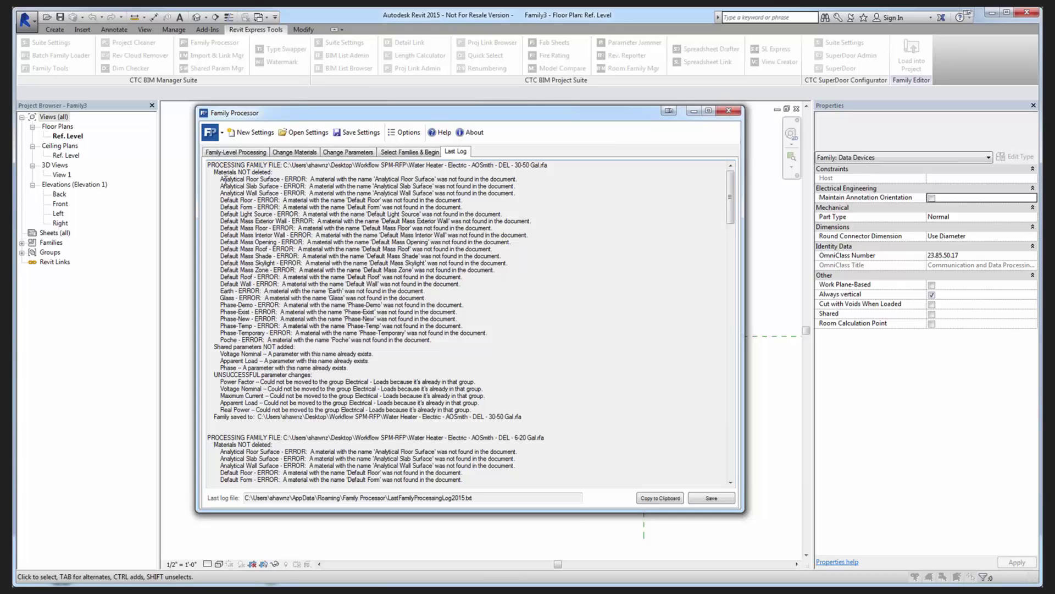
drag(295, 121, 323, 98)
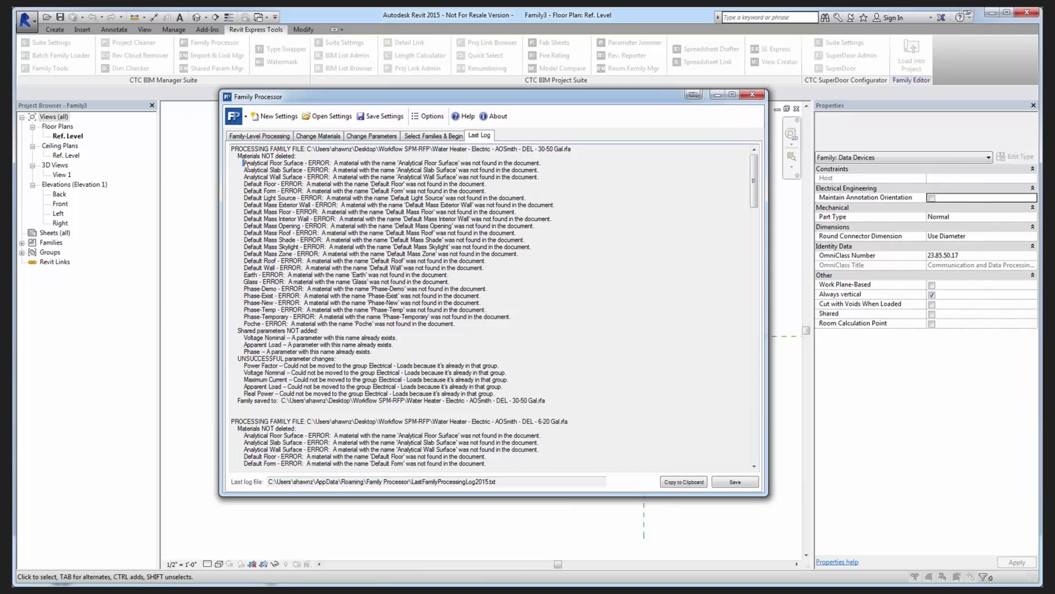
drag(243, 164, 503, 326)
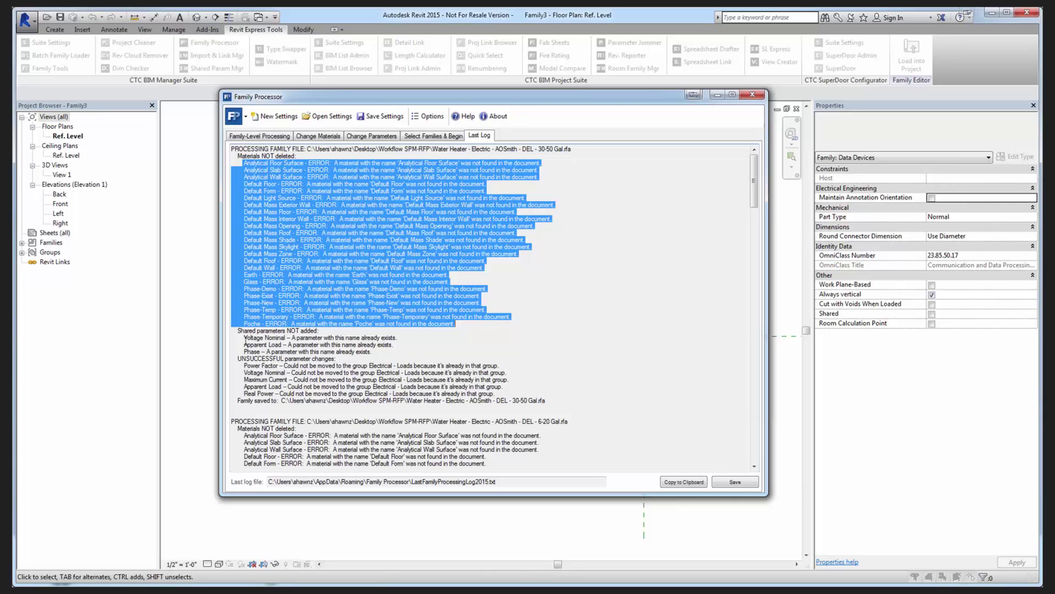
drag(245, 338, 372, 352)
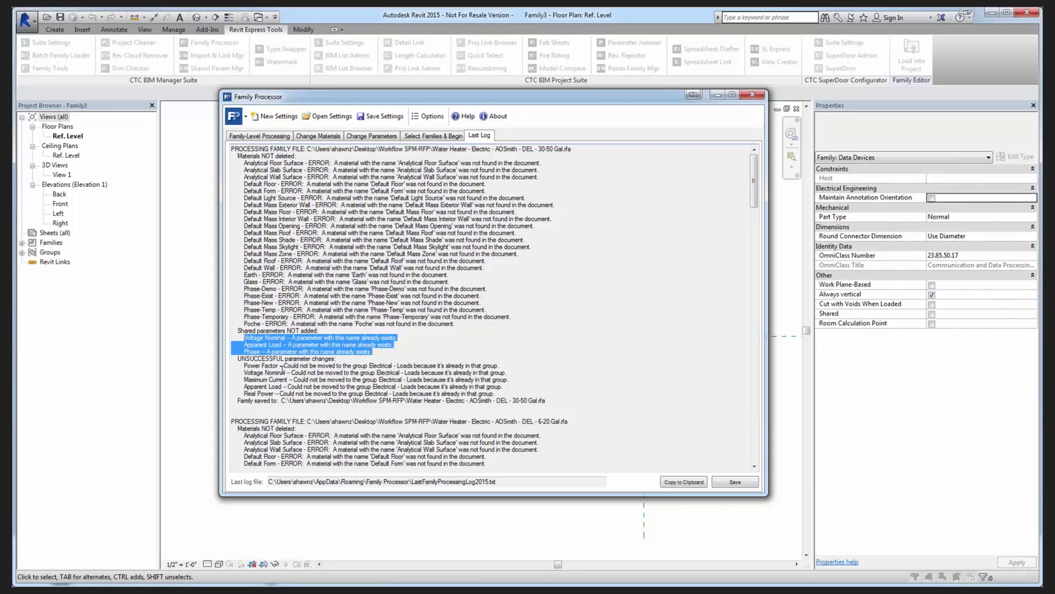
drag(248, 366, 525, 394)
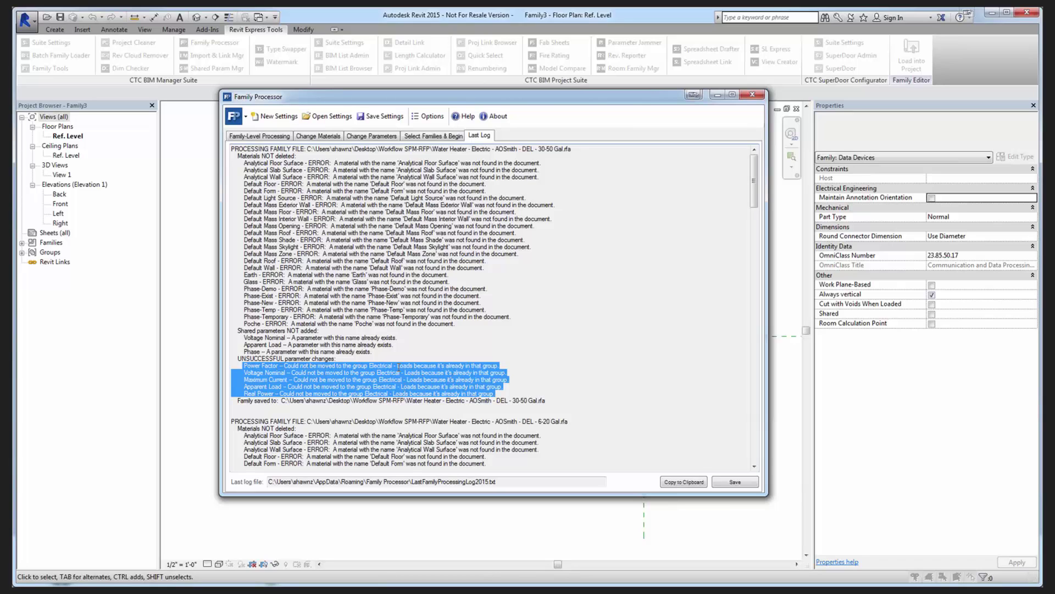
drag(380, 366, 511, 366)
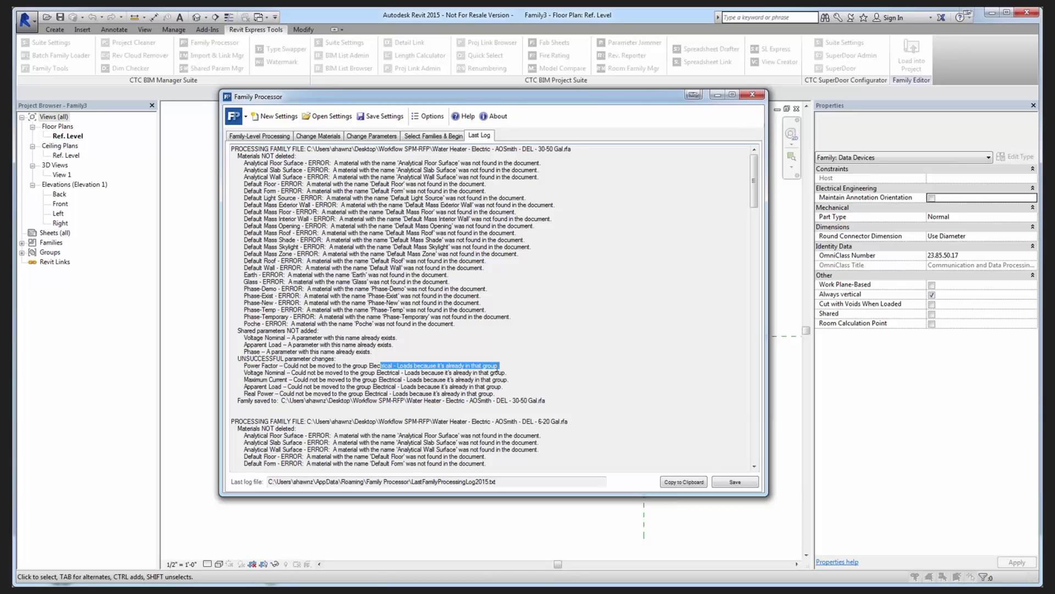
drag(253, 401, 302, 404)
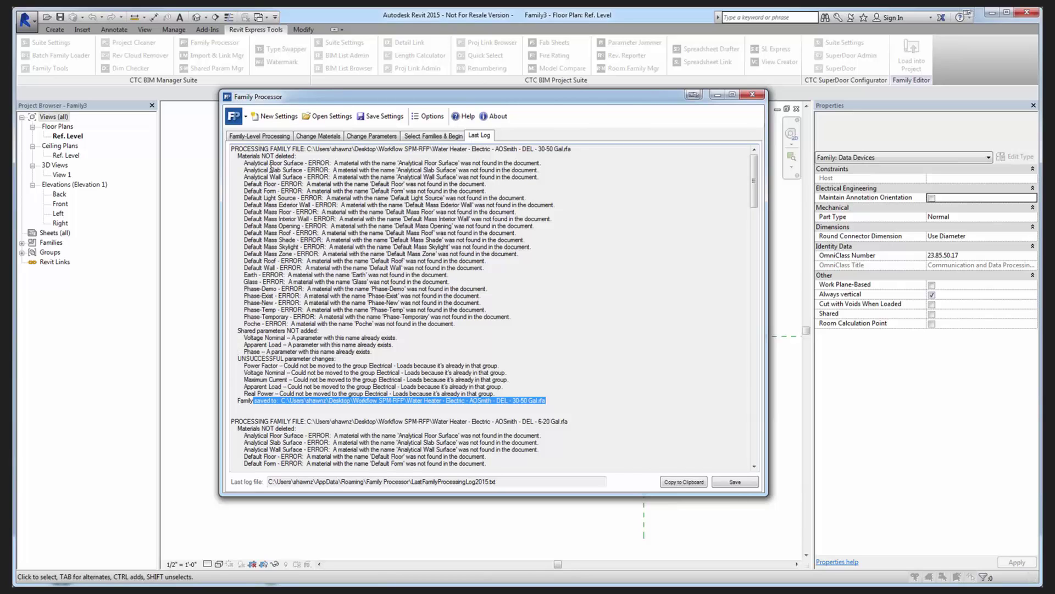
click(418, 136)
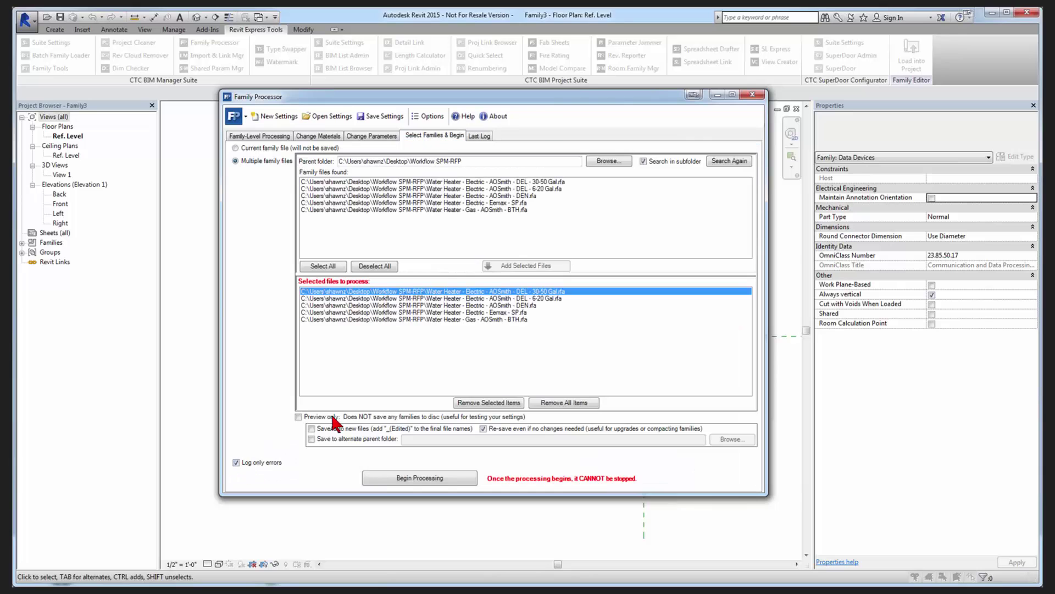
click(480, 136)
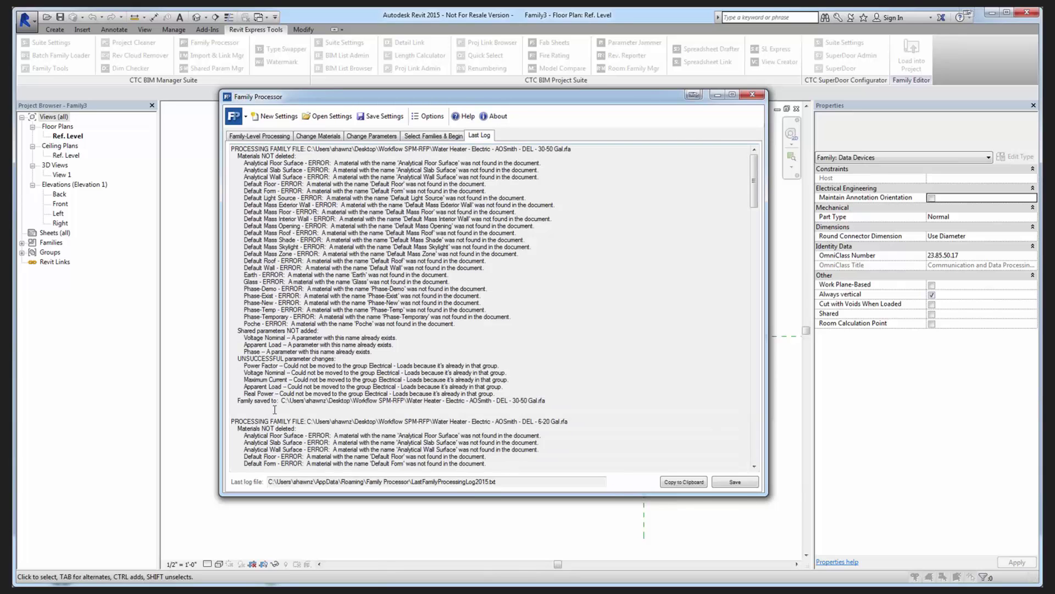
scroll(283, 393, down, 19)
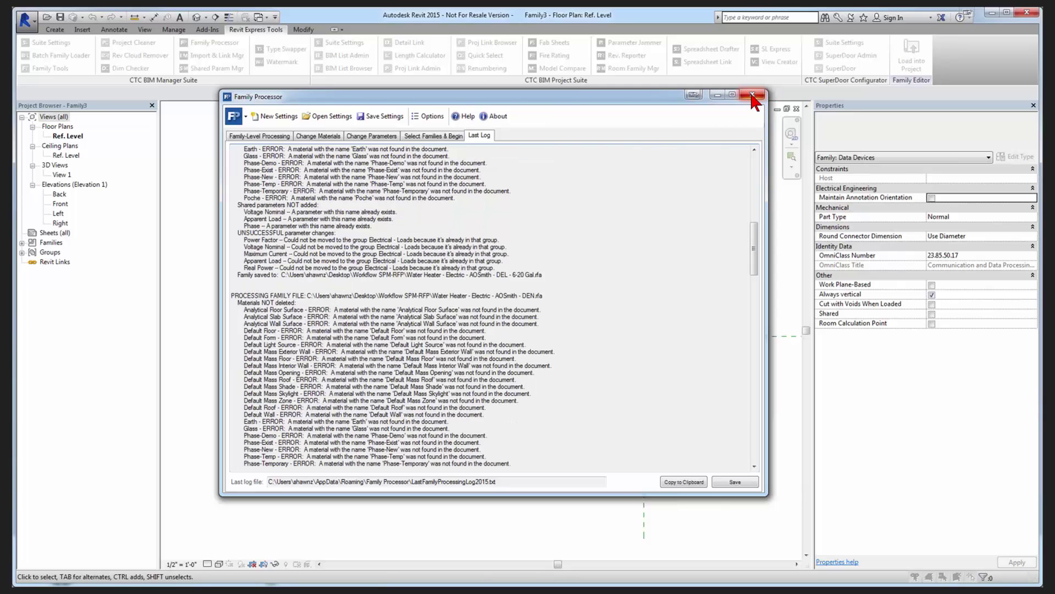
Close Family Processor, open 30-50 Gal.rfa, and show its Family Types.
click(753, 96)
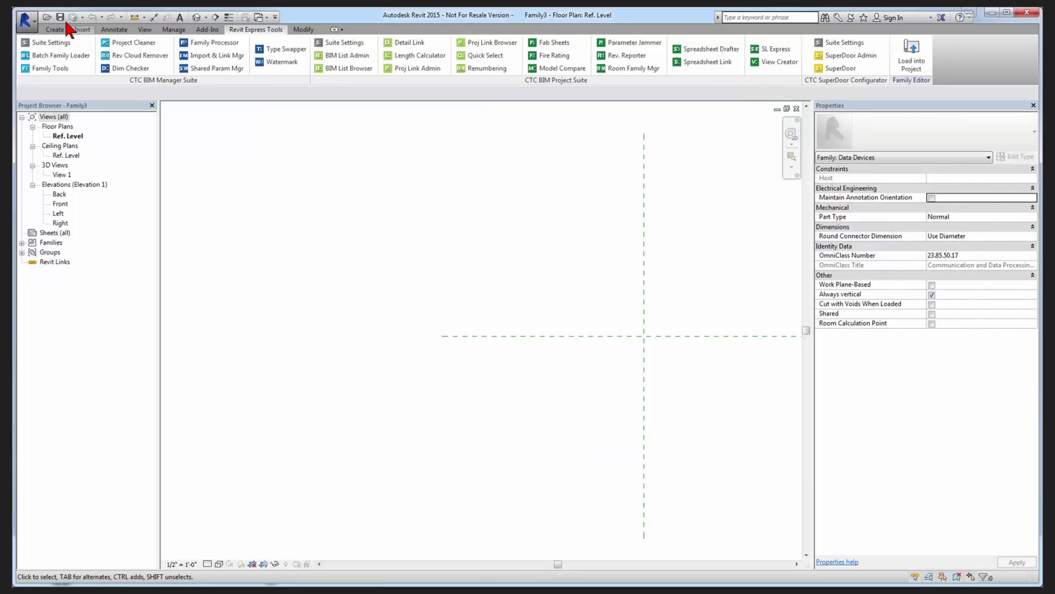
click(107, 43)
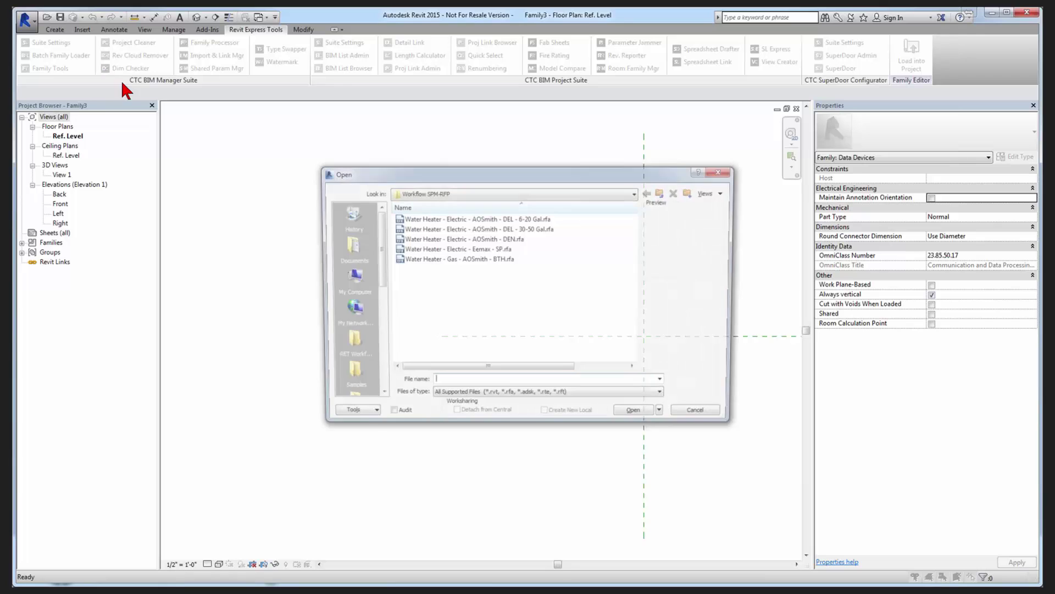
double_click(520, 228)
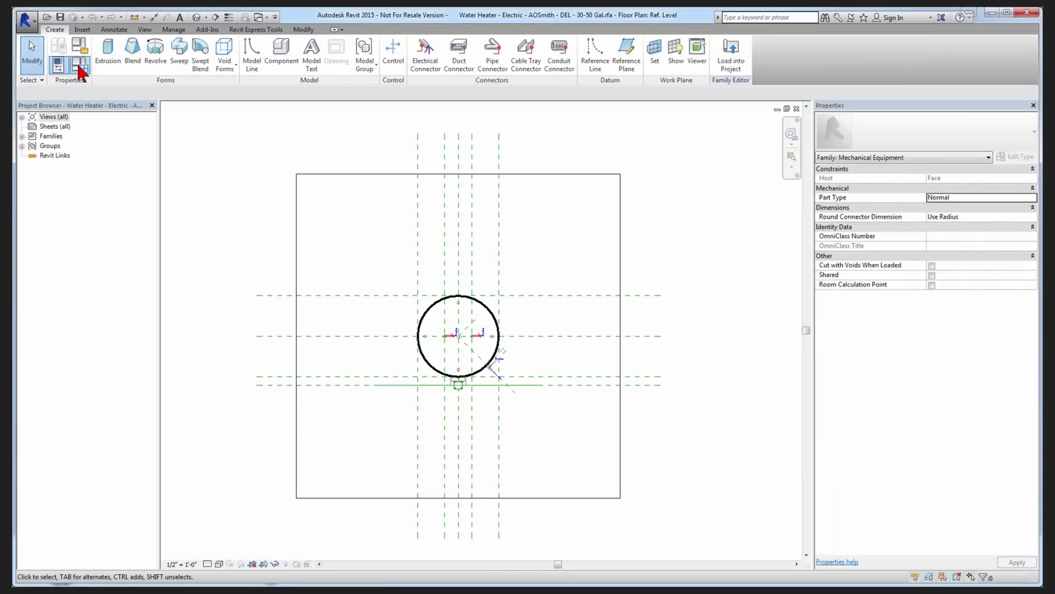
click(80, 66)
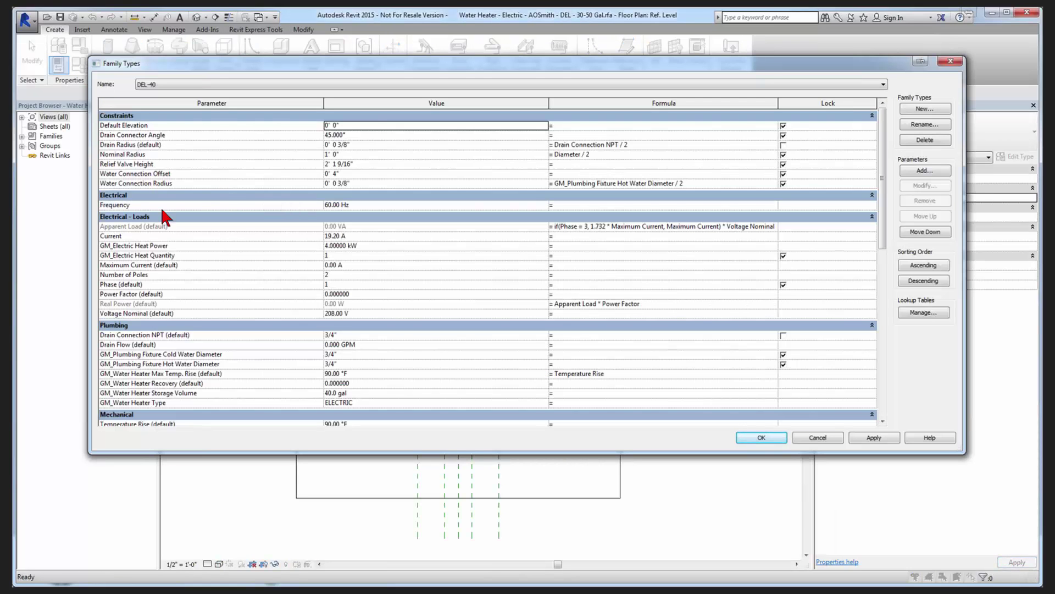
Inspect Apparent Load, Number of Poles, Phase, Power Factor, Real Power and Voltage Nominal parameters.
click(114, 227)
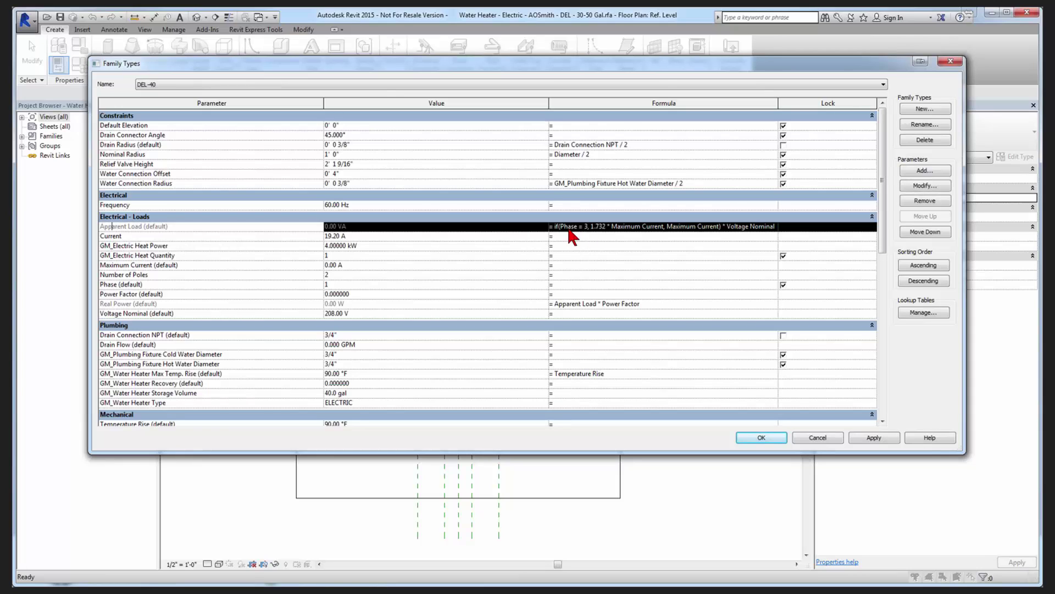
click(170, 273)
click(172, 284)
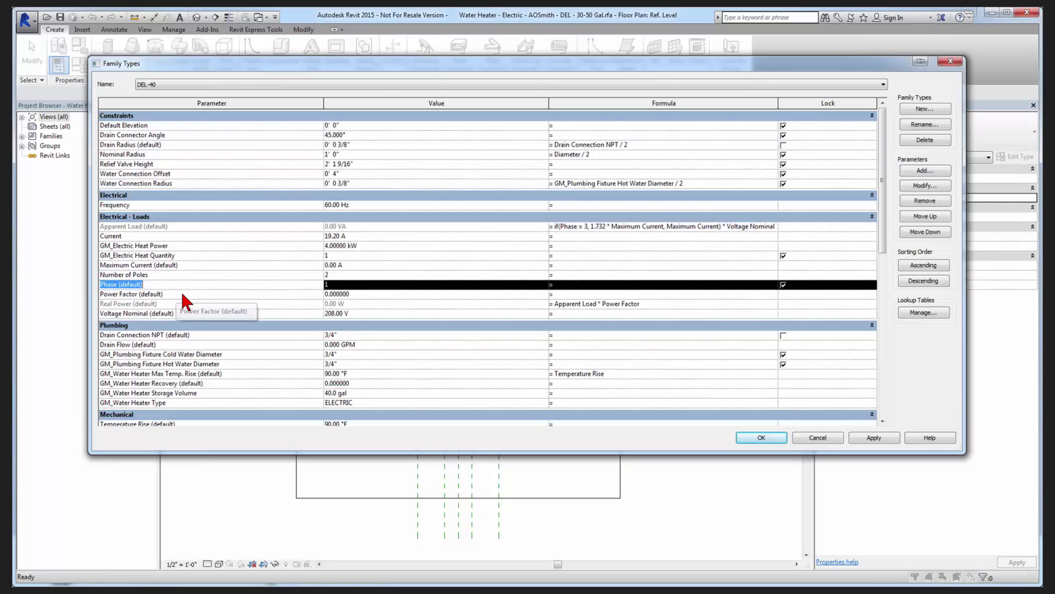
click(189, 294)
click(194, 304)
click(209, 313)
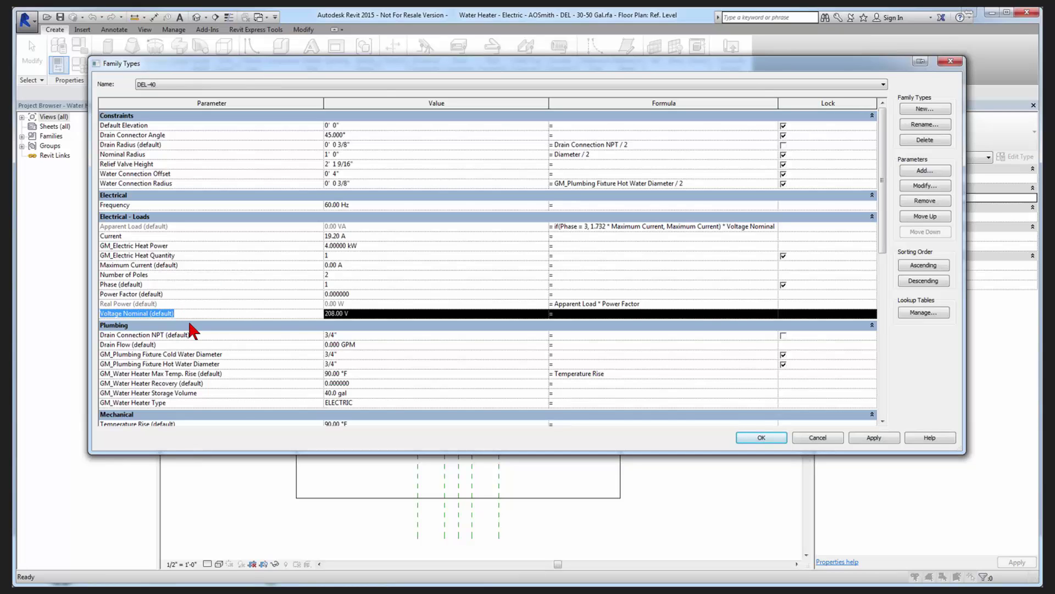
Scroll through the remaining parameter list, then close the Family Types dialog.
scroll(188, 323, down, 1)
scroll(184, 263, down, 1)
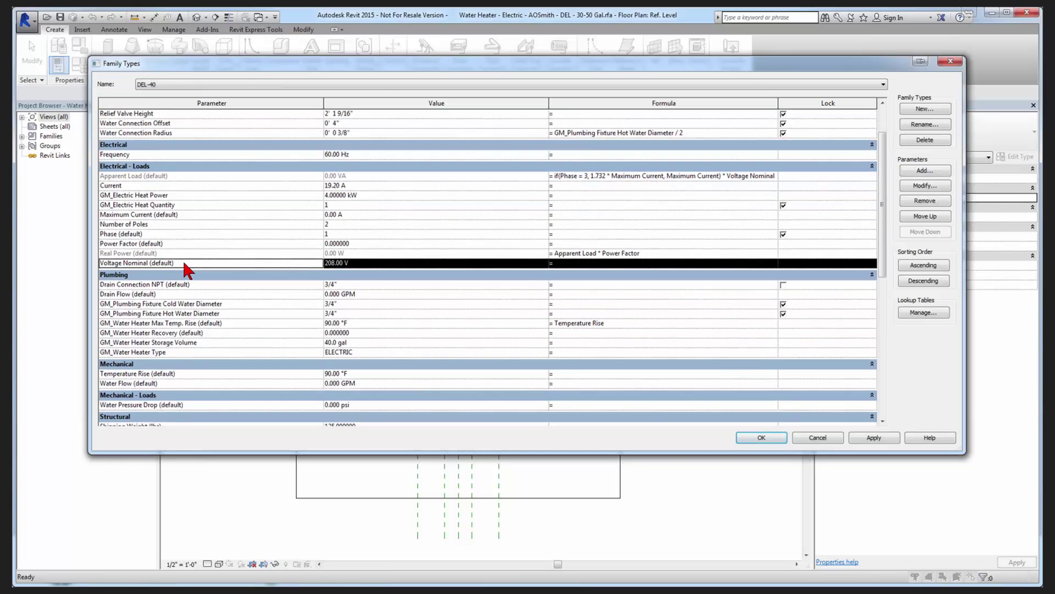
scroll(178, 308, down, 3)
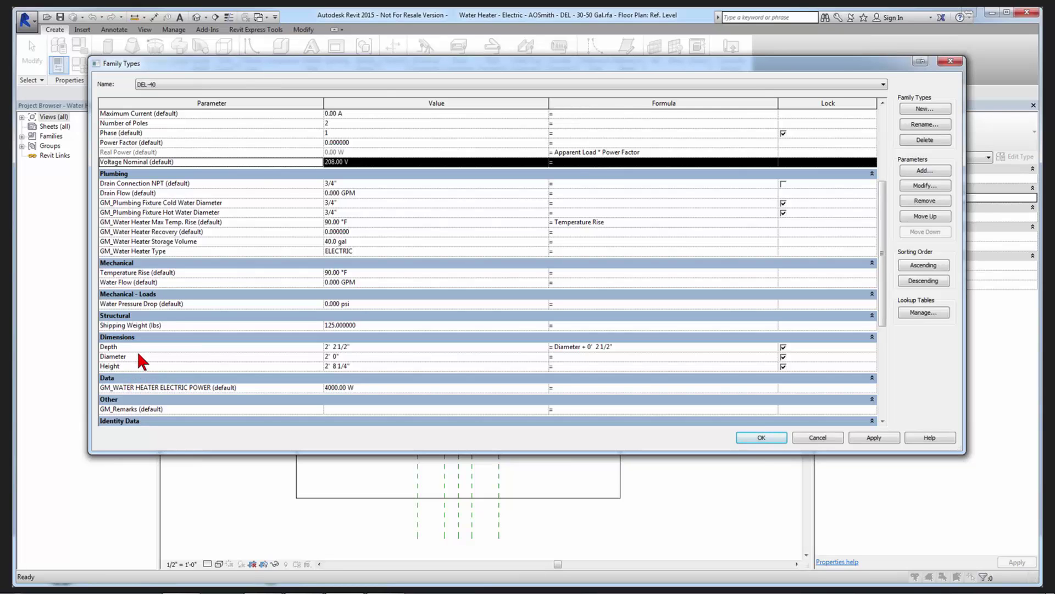
scroll(142, 363, up, 5)
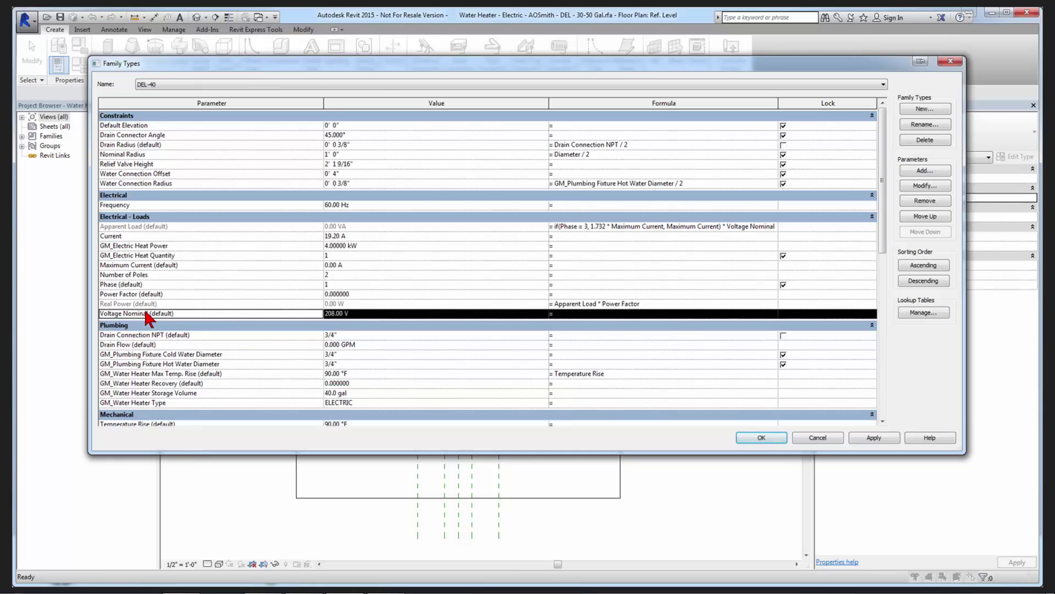
scroll(144, 318, down, 4)
scroll(147, 314, down, 5)
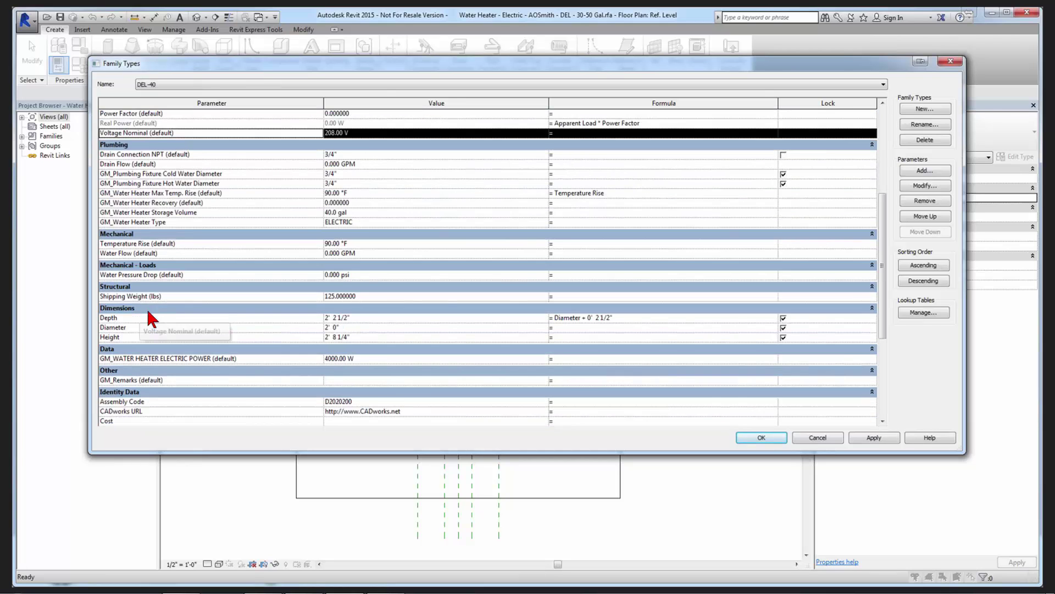
scroll(146, 308, up, 8)
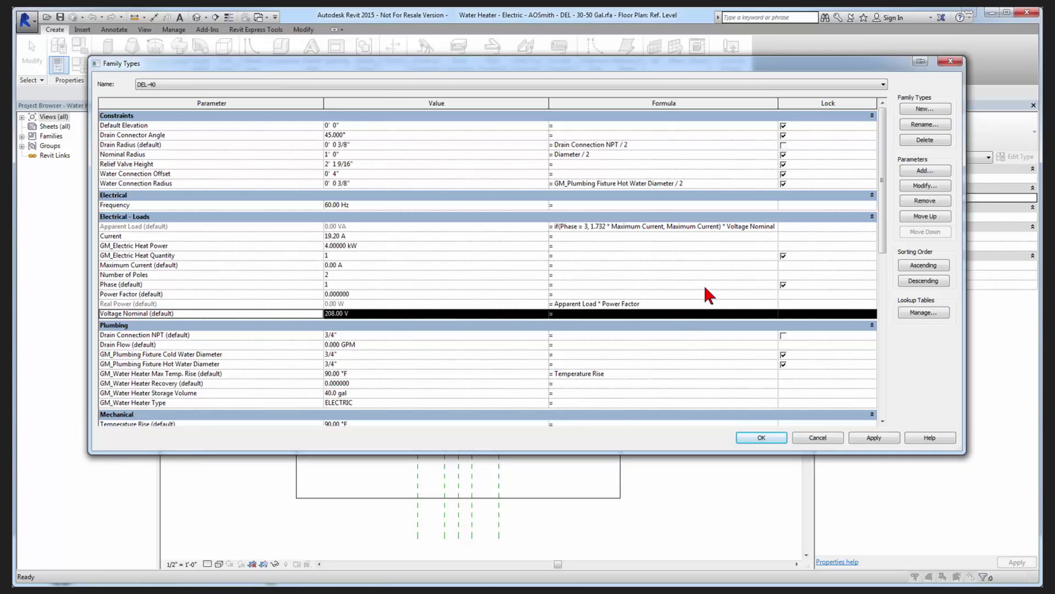
click(955, 62)
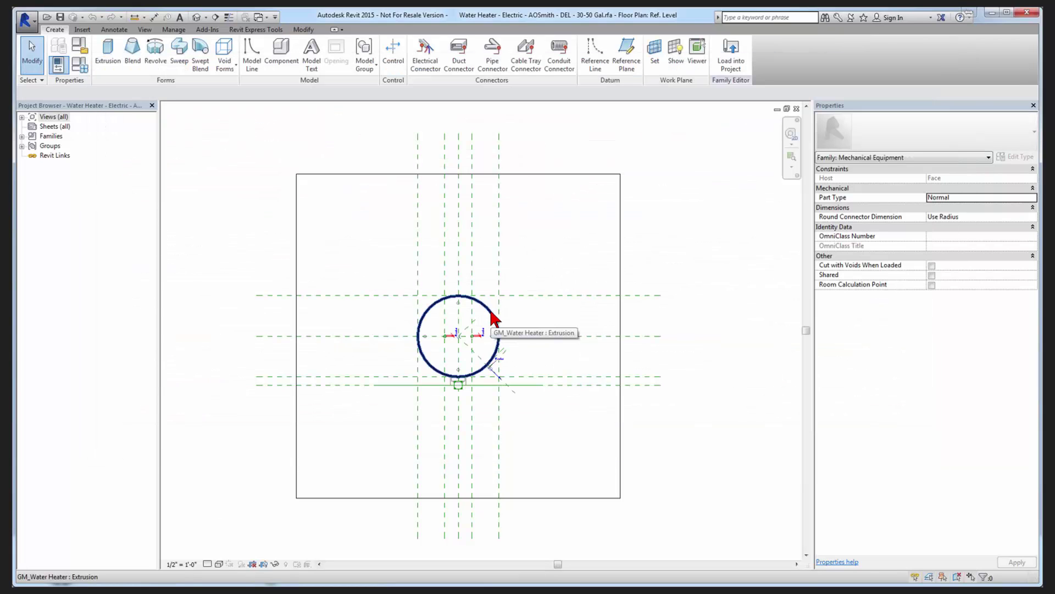